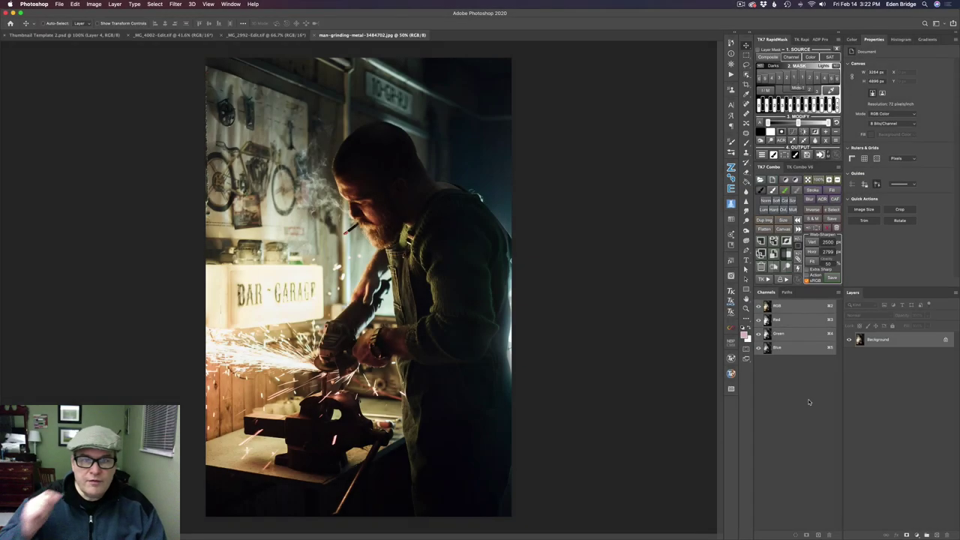
# Step: Lasso the bright glow at the image's edge behind the man's back and start Content-Aware Fill on it
pyautogui.press('l')
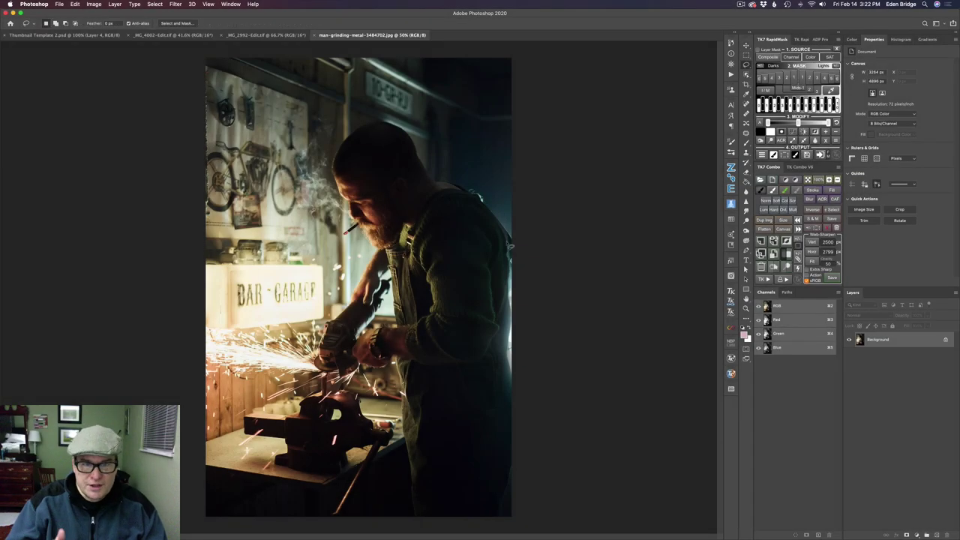
pyautogui.moveTo(516, 249)
pyautogui.mouseDown()
pyautogui.moveTo(510, 240)
pyautogui.moveTo(498, 272)
pyautogui.moveTo(498, 378)
pyautogui.moveTo(507, 401)
pyautogui.moveTo(532, 364)
pyautogui.moveTo(531, 260)
pyautogui.mouseUp()
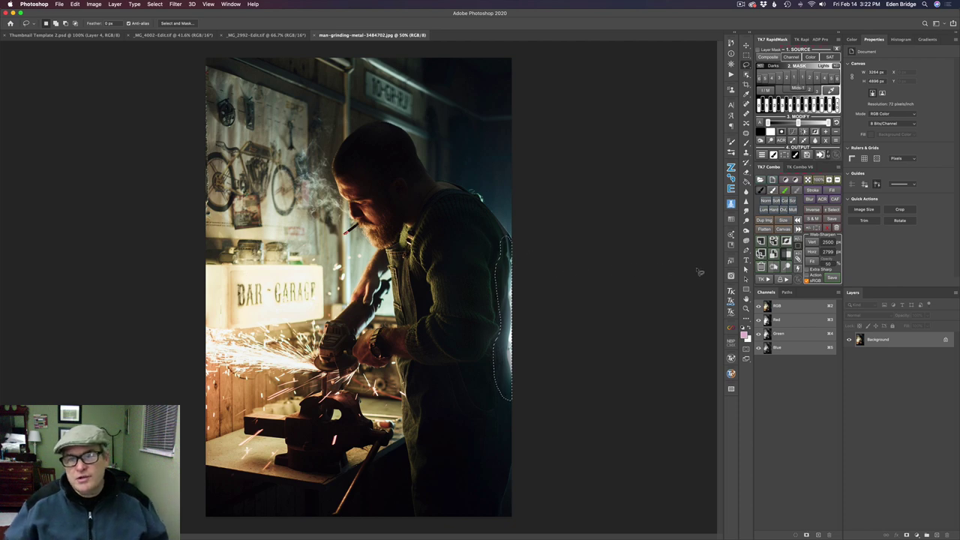
pyautogui.click(829, 202)
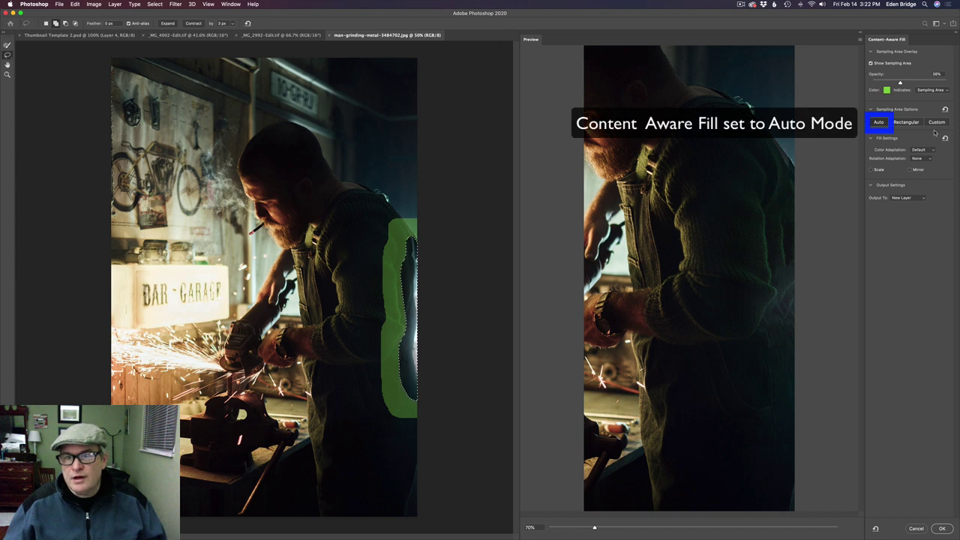
# Step: Compare None, High and Very High color adaptation for the fill, and settle on High
pyautogui.click(942, 90)
pyautogui.click(942, 90)
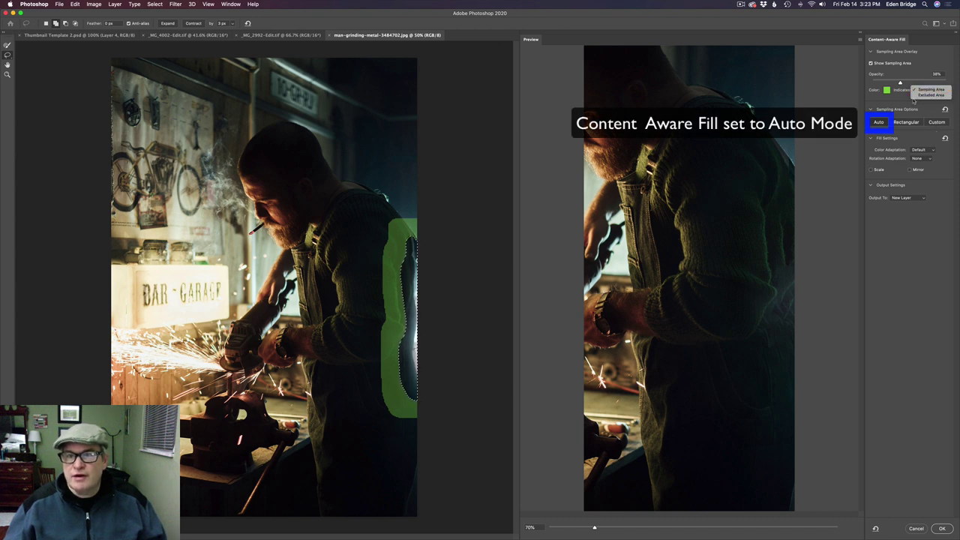
pyautogui.click(933, 151)
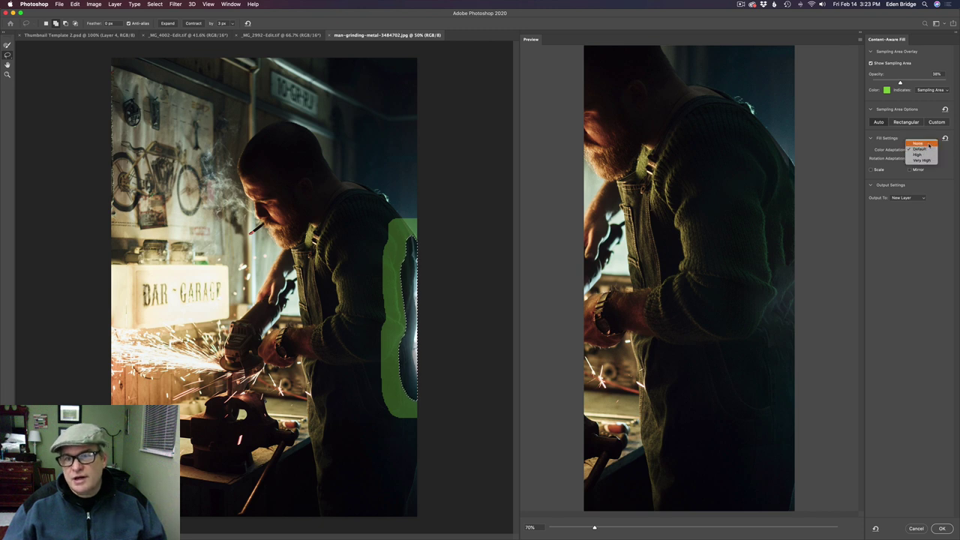
pyautogui.click(919, 143)
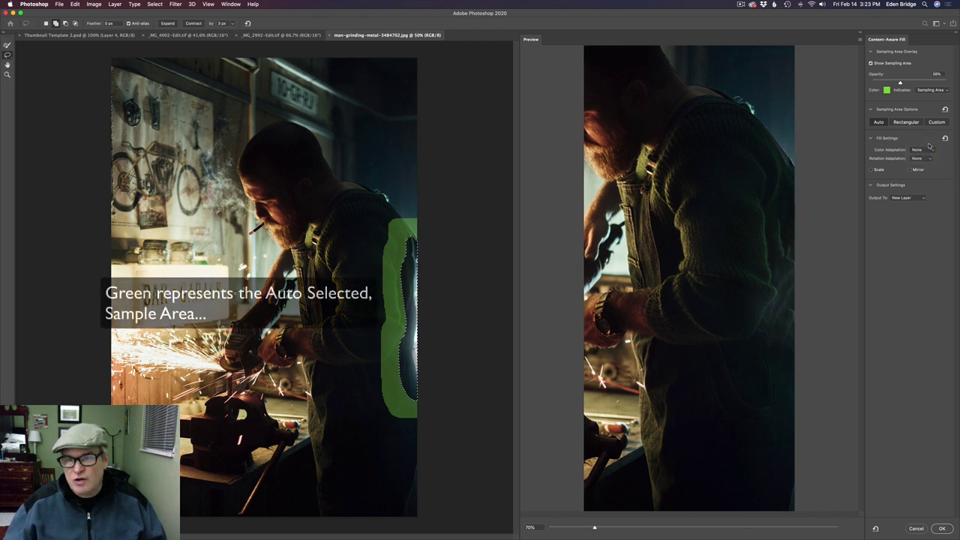
pyautogui.click(930, 151)
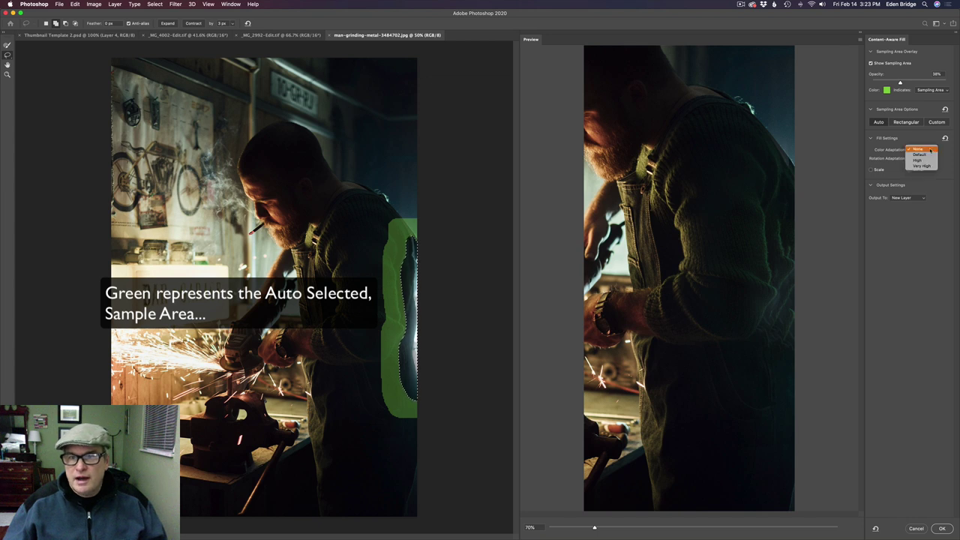
pyautogui.click(924, 163)
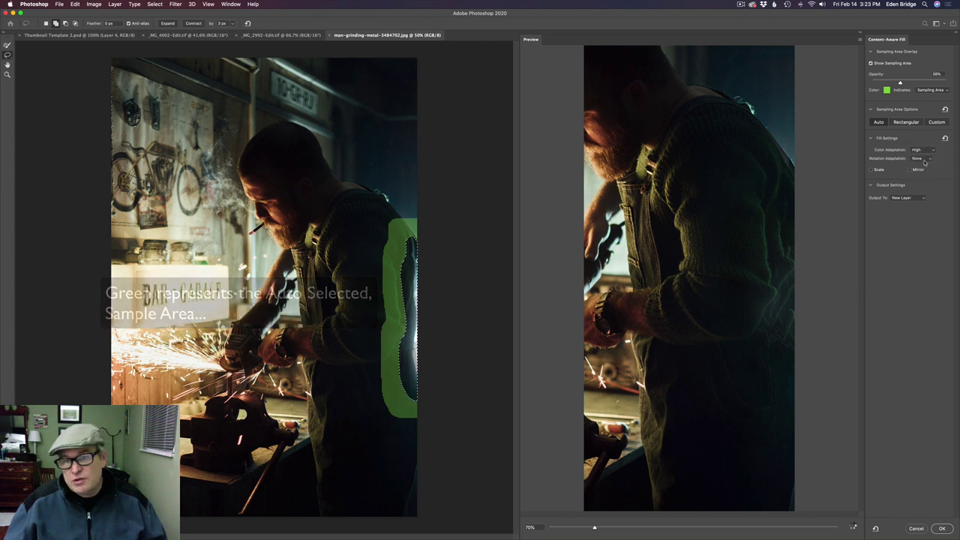
pyautogui.click(927, 159)
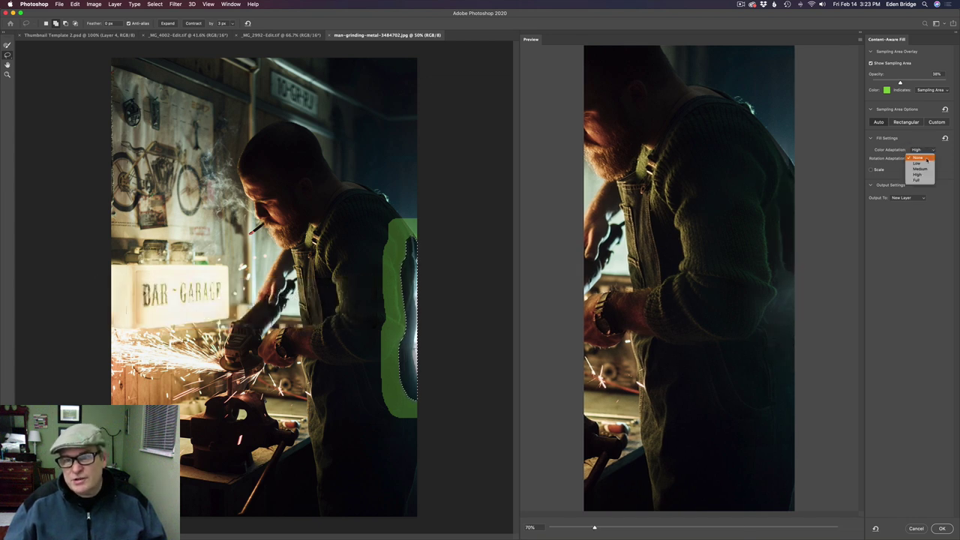
pyautogui.click(917, 138)
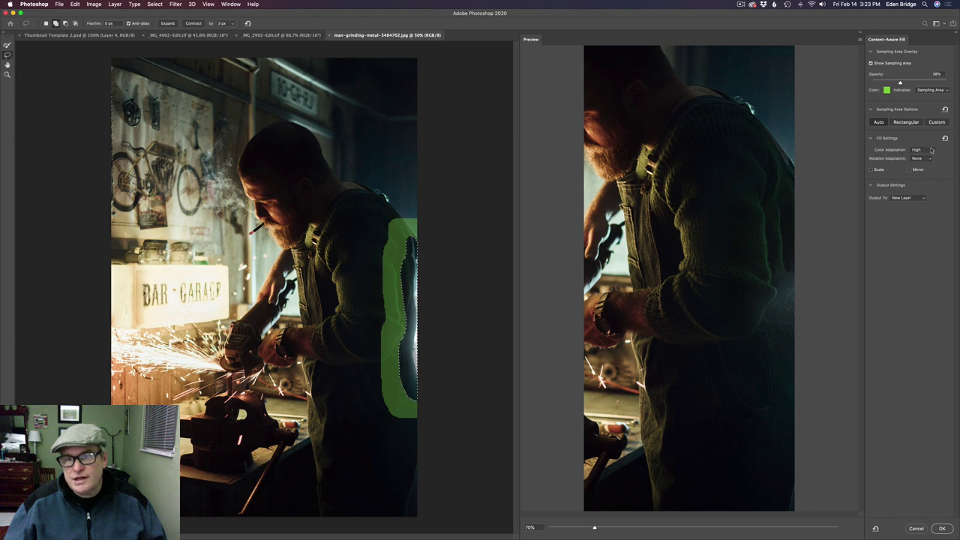
pyautogui.click(931, 150)
pyautogui.click(927, 156)
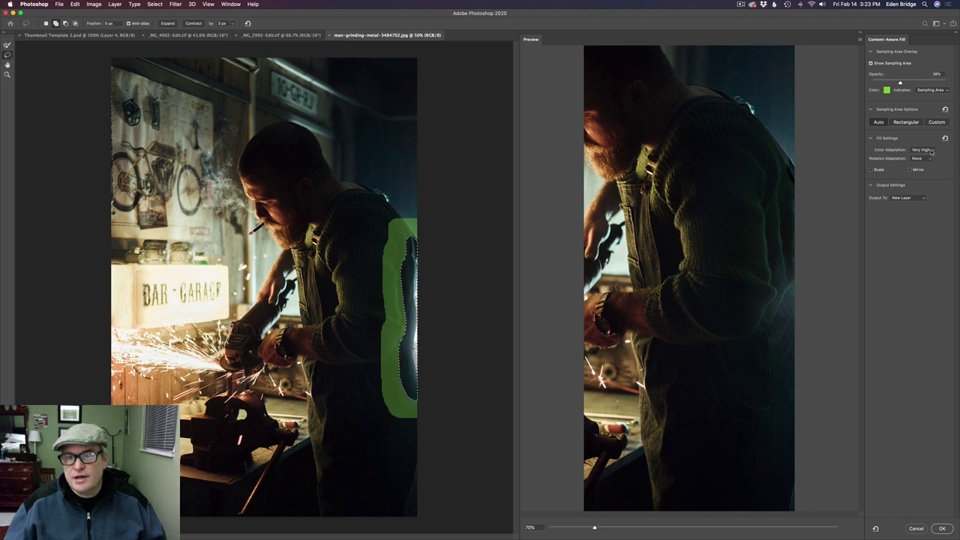
pyautogui.click(928, 150)
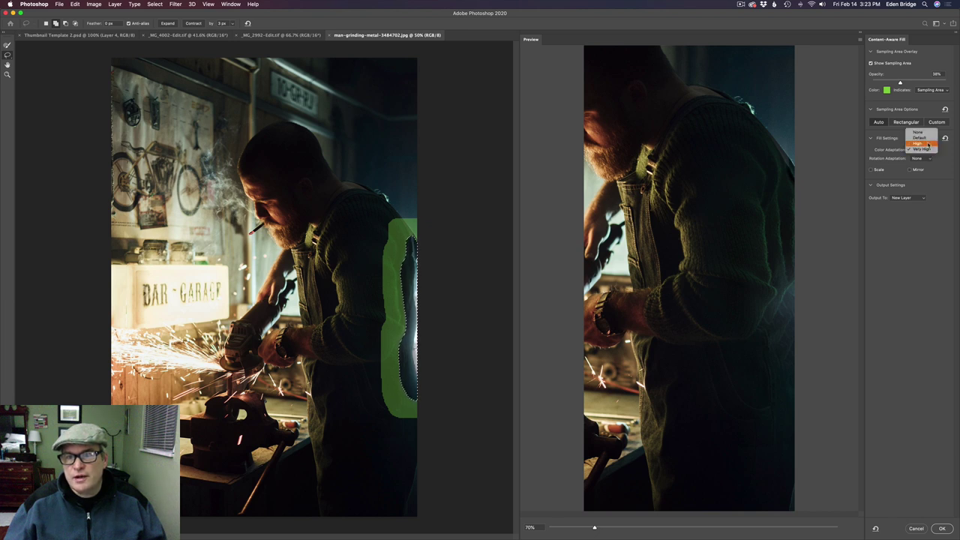
pyautogui.click(928, 143)
# Step: Try Low rotation adaptation, settle on Medium, and accept the auto-sampling warning with Don't show again enabled
pyautogui.click(929, 159)
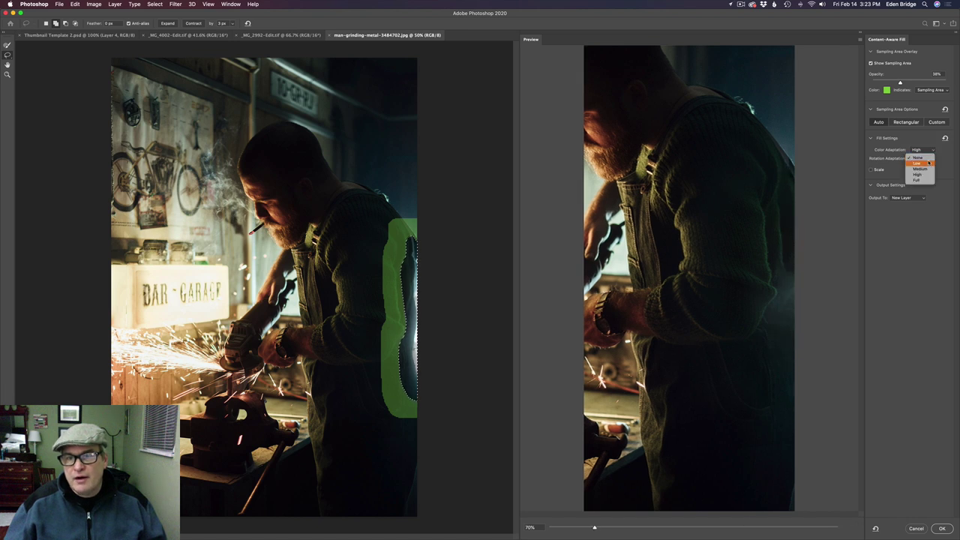
pyautogui.click(927, 163)
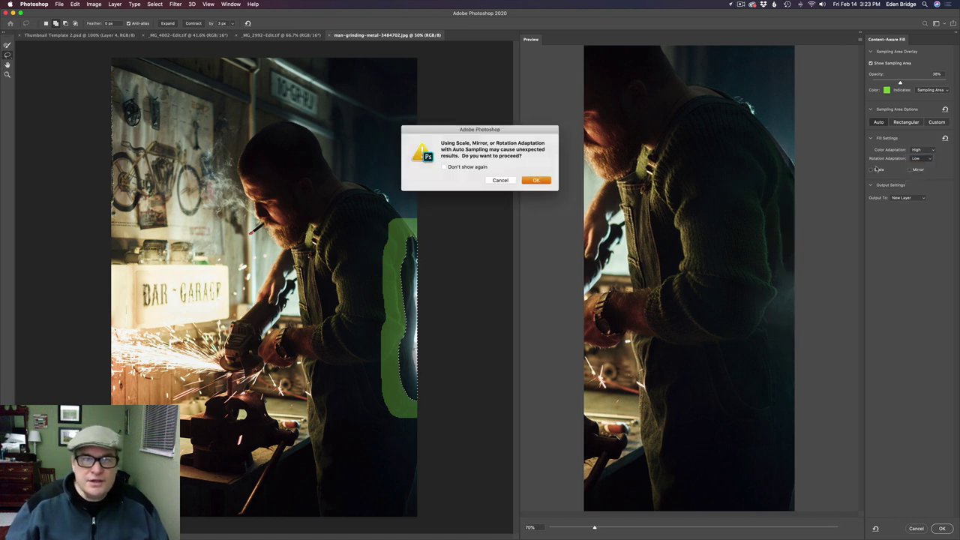
pyautogui.click(538, 180)
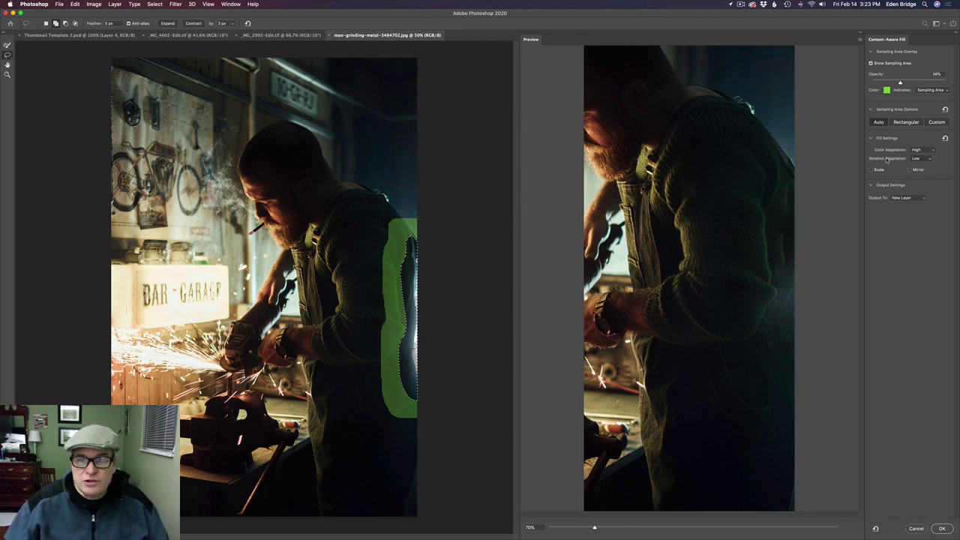
pyautogui.click(927, 159)
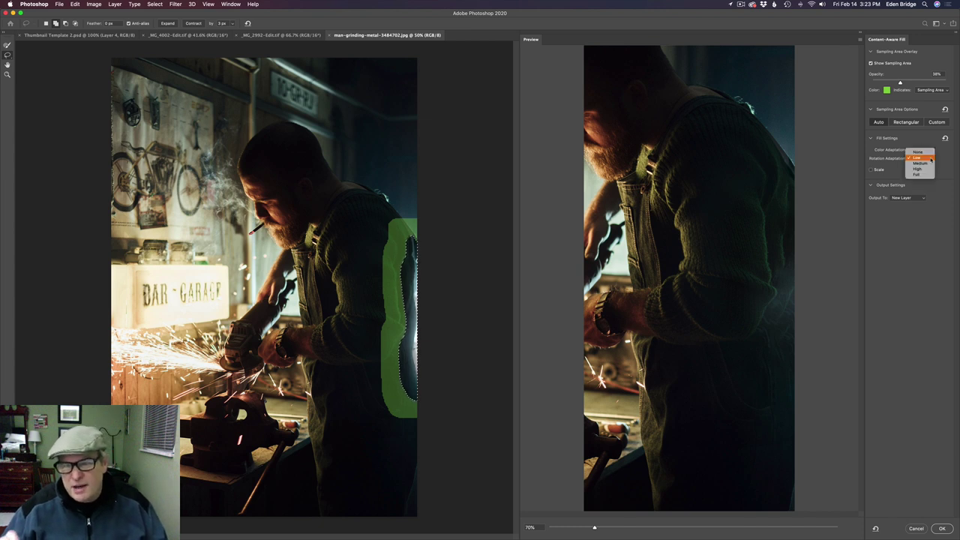
pyautogui.click(927, 163)
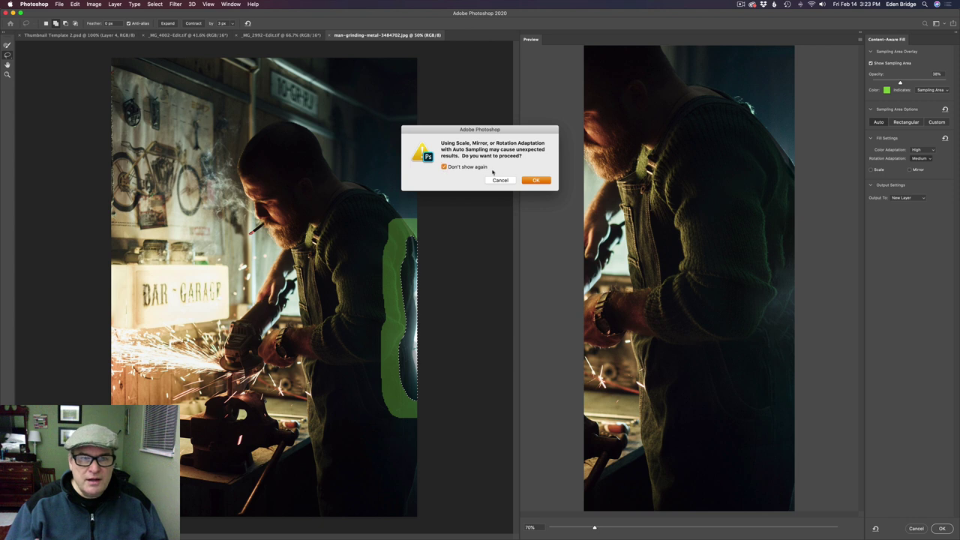
pyautogui.click(536, 181)
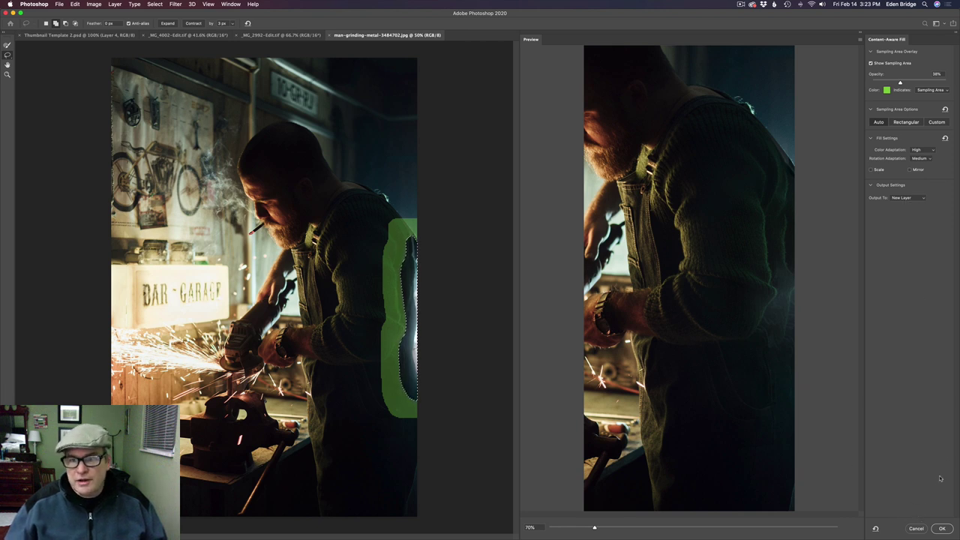
# Step: Apply the fill to a new layer, deselect, and merge the filled layer down into the background
pyautogui.click(943, 529)
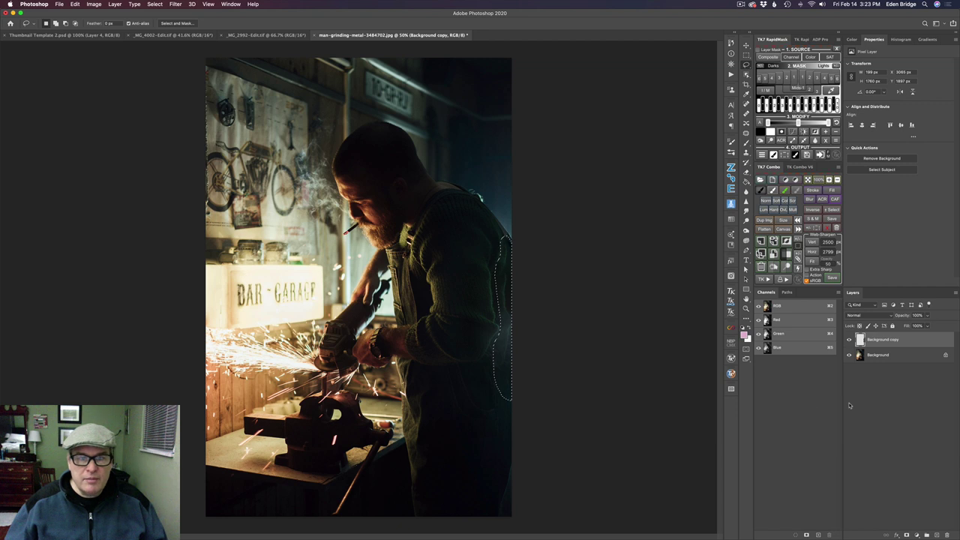
pyautogui.press('super+d')
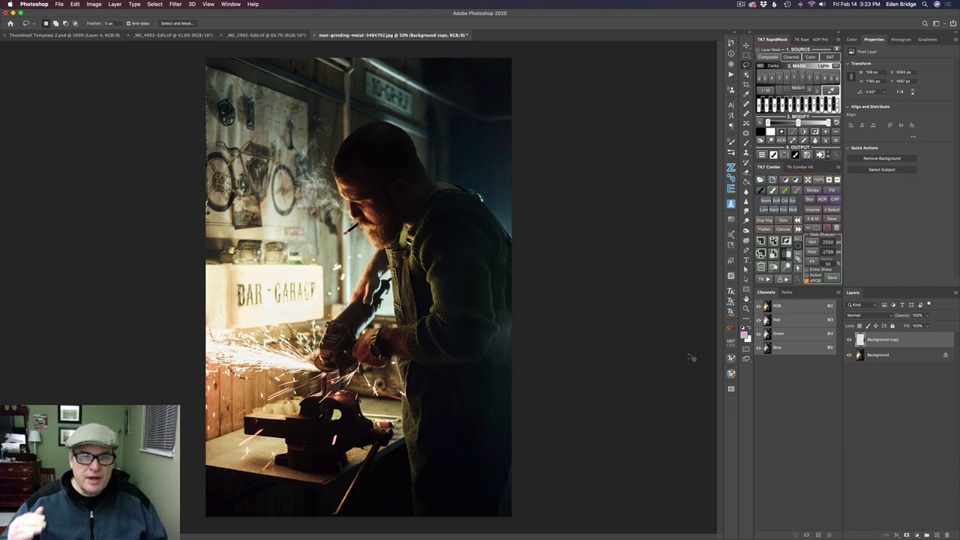
pyautogui.rightClick(938, 341)
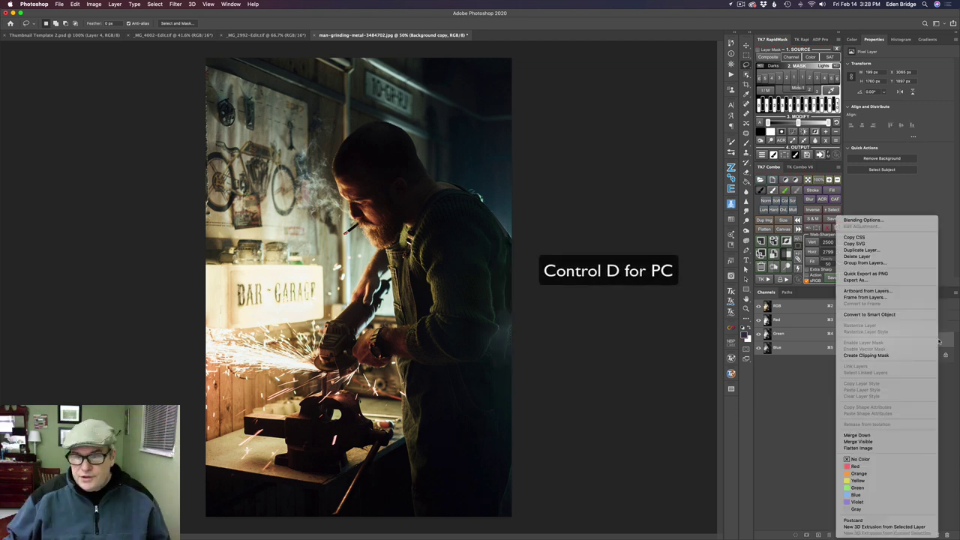
pyautogui.click(893, 435)
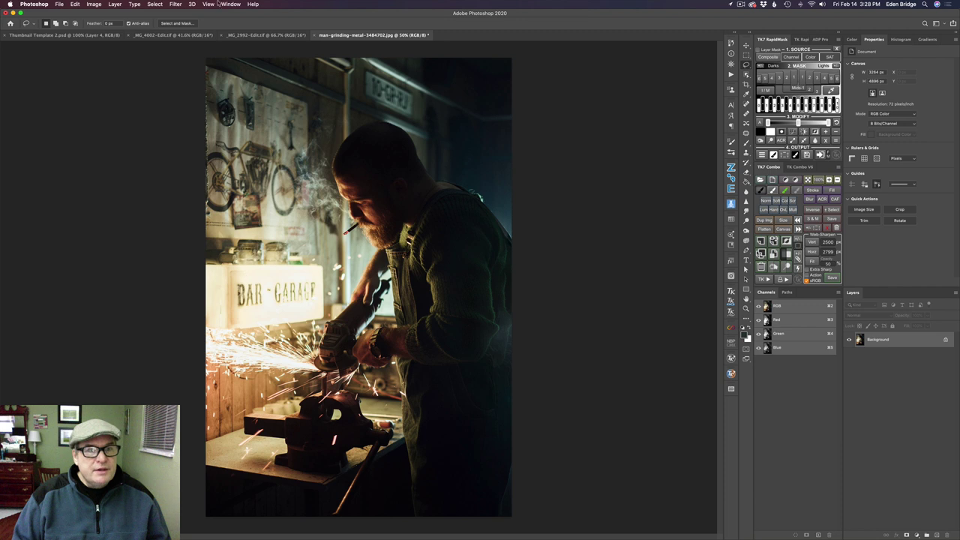
# Step: Select the remaining blue glow behind the man's back with Color Range, using a fuzziness of 33
pyautogui.click(155, 4)
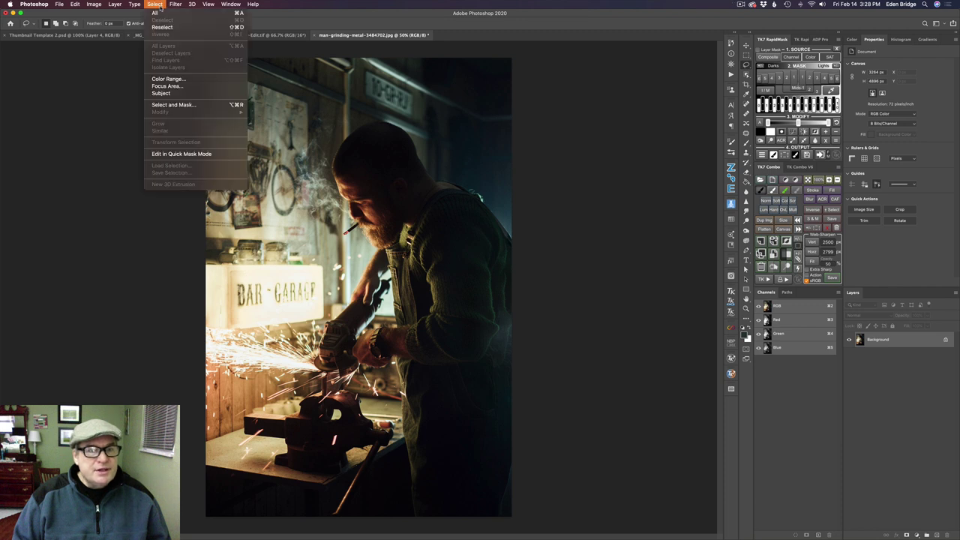
pyautogui.click(187, 80)
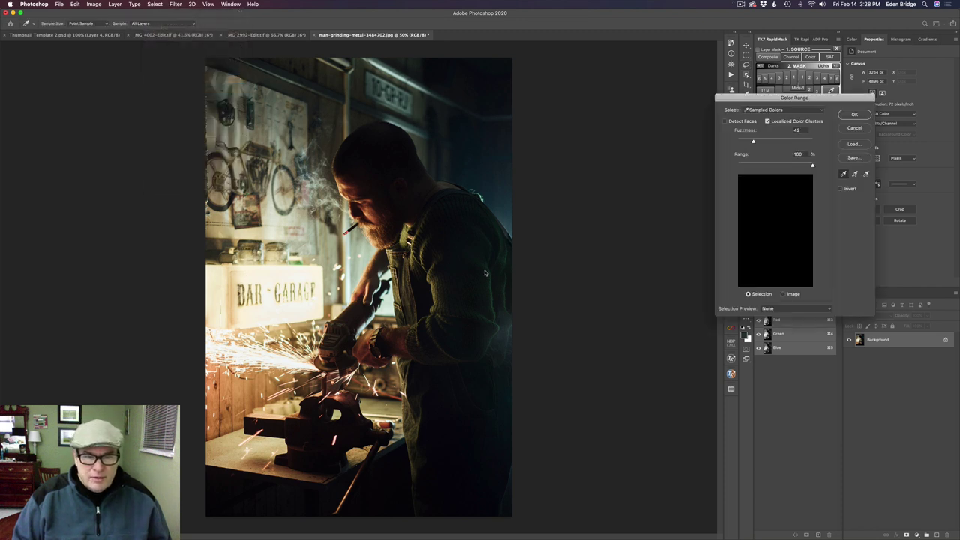
pyautogui.click(507, 327)
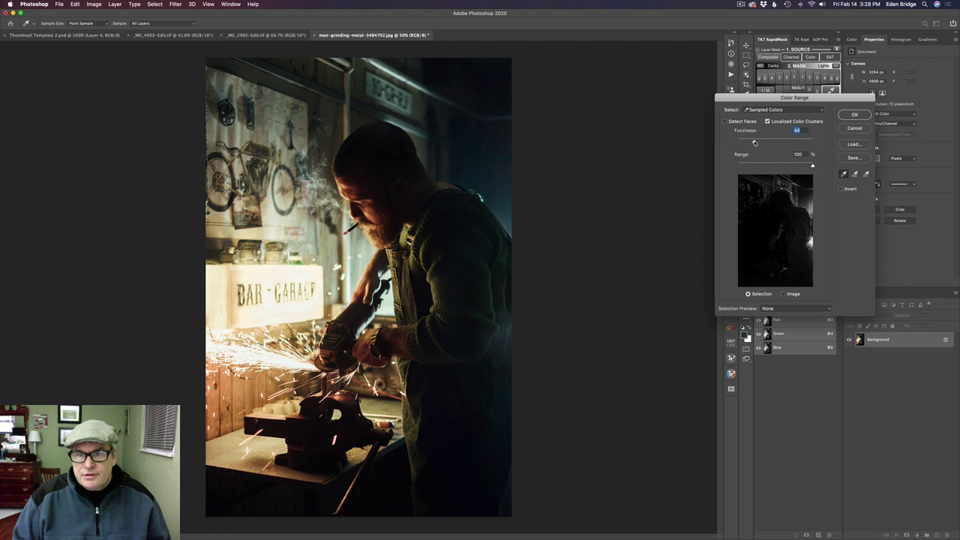
pyautogui.moveTo(754, 143); pyautogui.dragTo(750, 143)
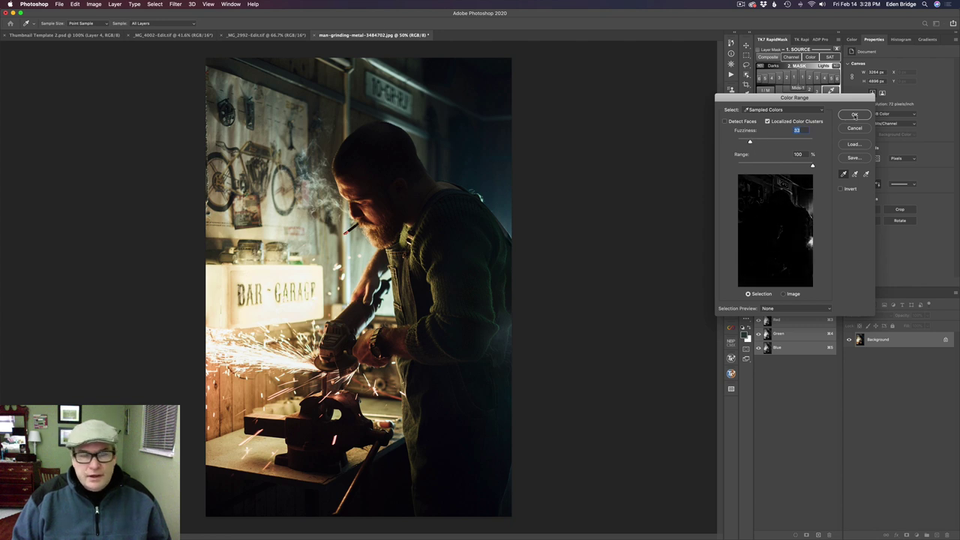
pyautogui.click(854, 116)
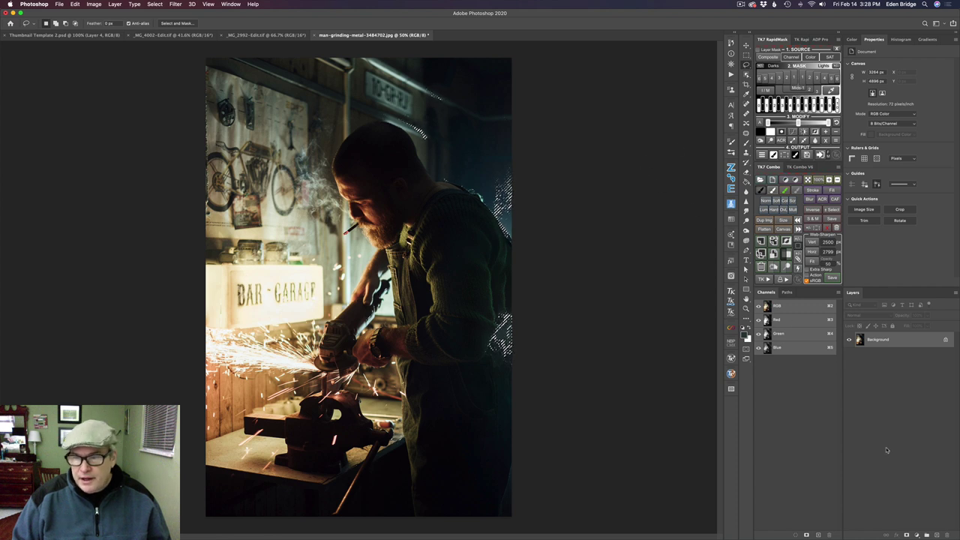
# Step: Add a Curves adjustment layer masked by the selection, pull its midtones down to output 70, and keep the Normal blend mode
pyautogui.click(916, 534)
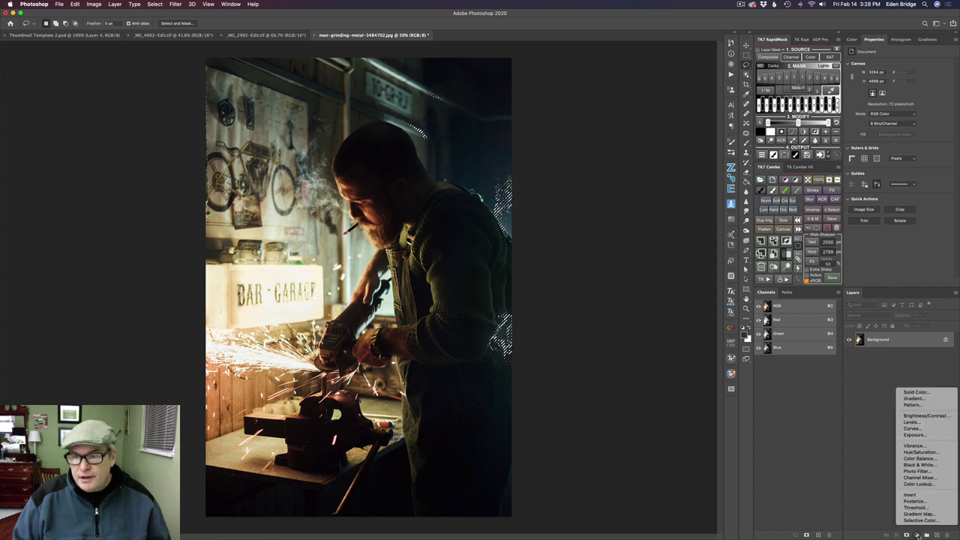
pyautogui.click(912, 428)
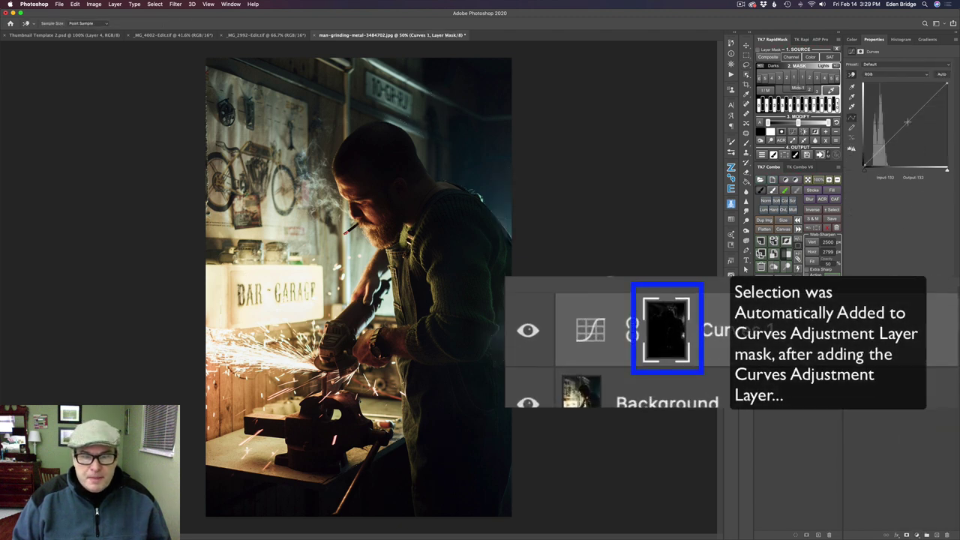
pyautogui.moveTo(908, 121); pyautogui.dragTo(909, 142)
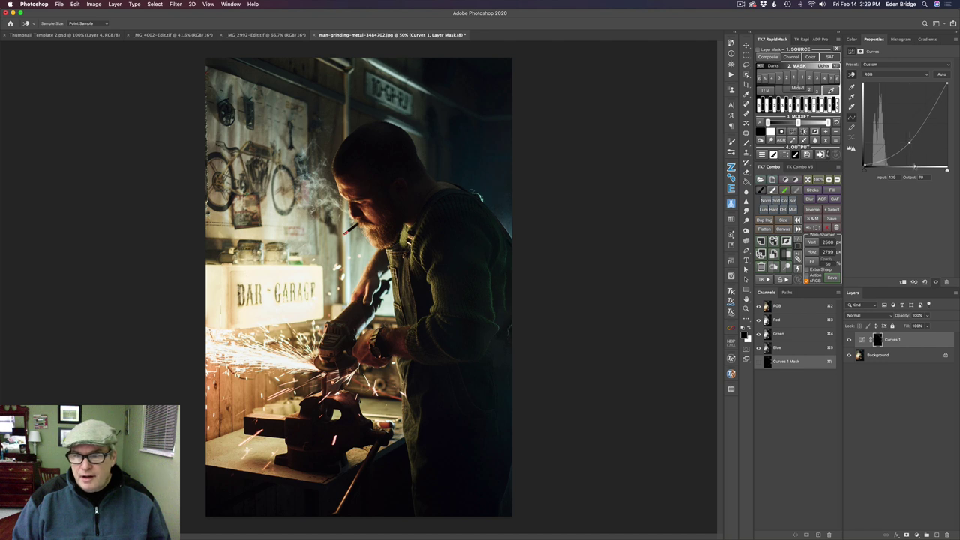
pyautogui.click(890, 316)
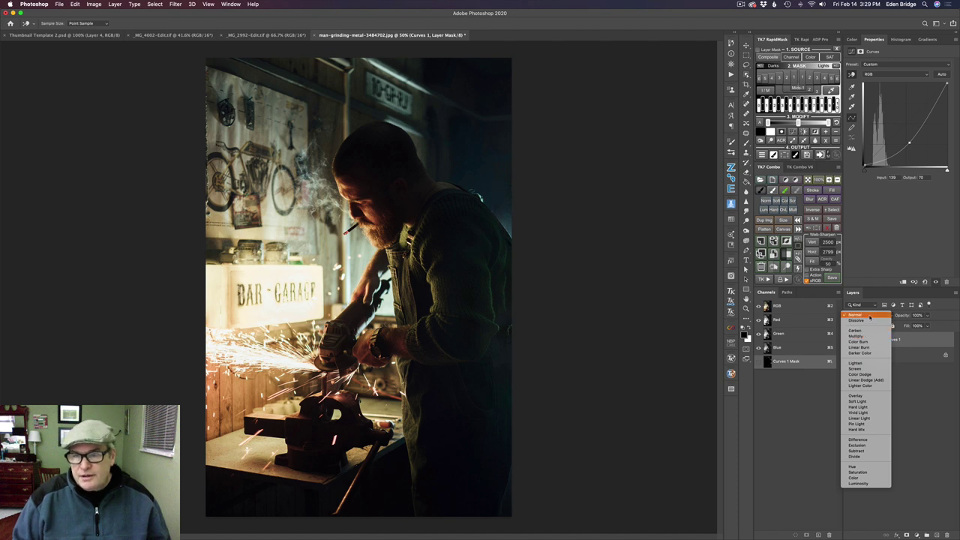
pyautogui.click(870, 318)
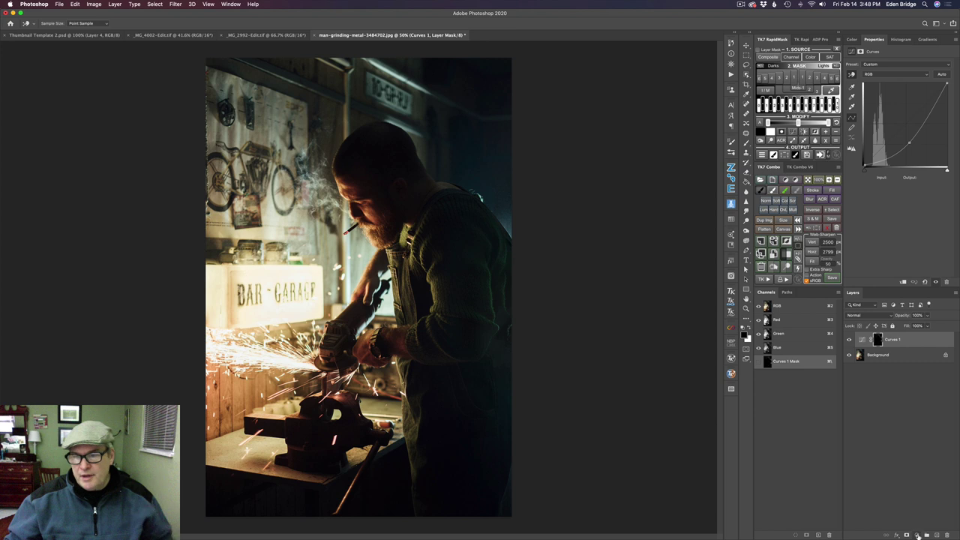
# Step: Add a second Curves adjustment layer and brighten the whole image by raising input 130 to output 180
pyautogui.click(917, 534)
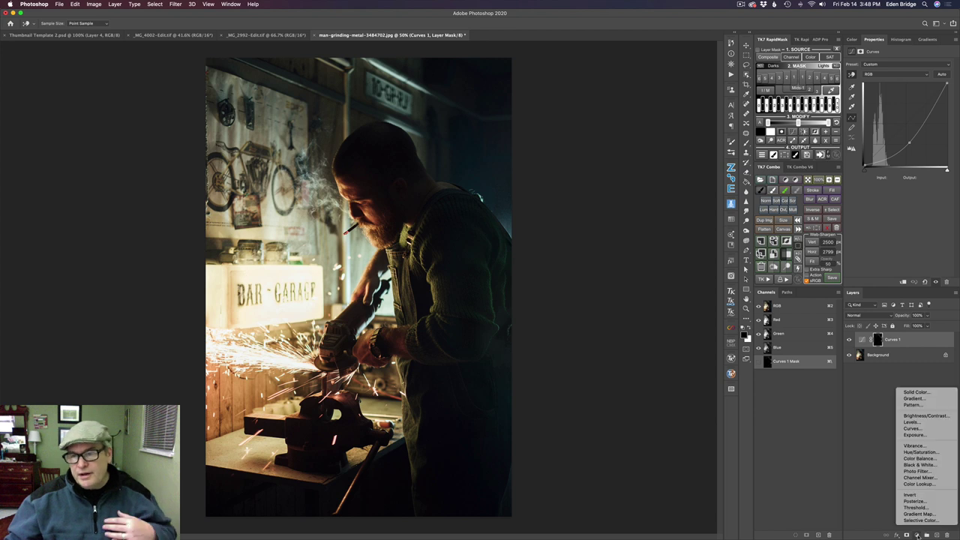
pyautogui.click(912, 429)
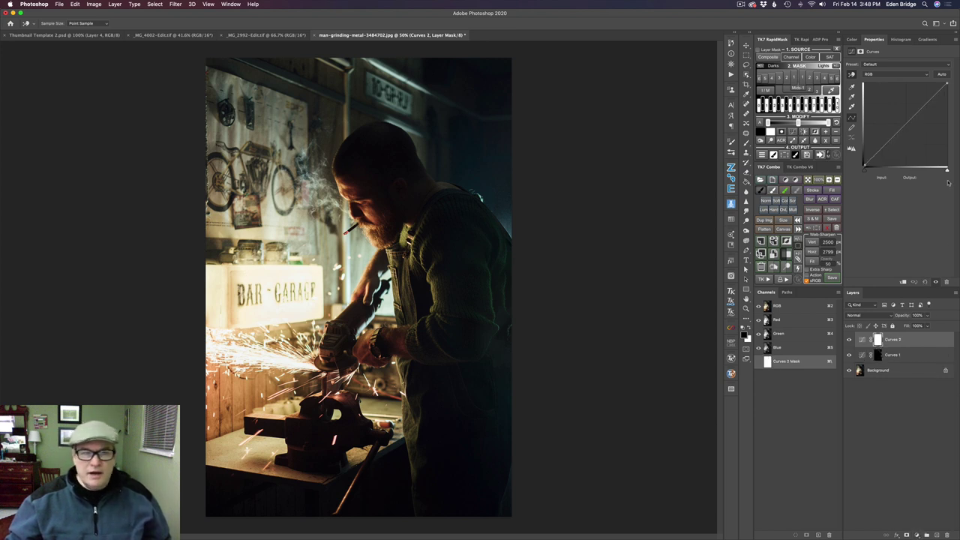
pyautogui.moveTo(904, 122); pyautogui.dragTo(907, 107)
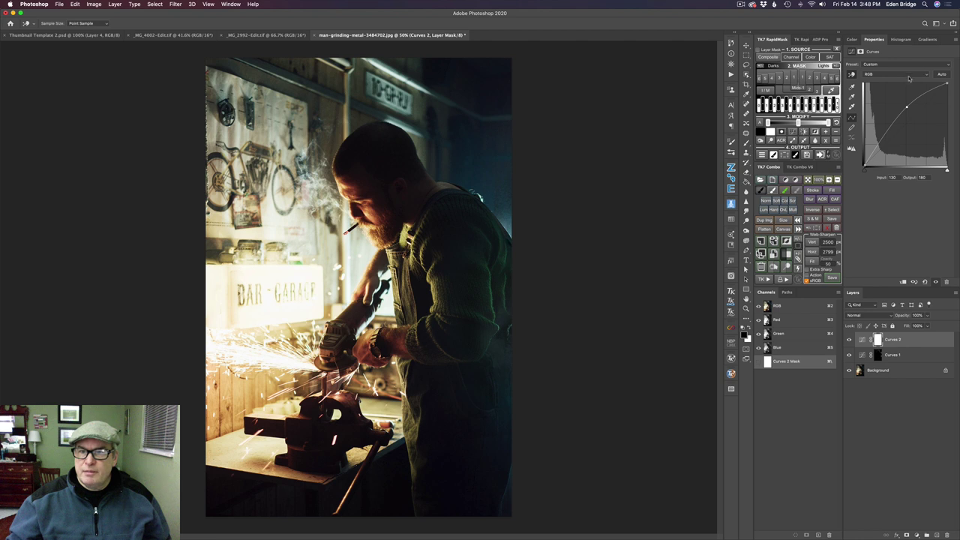
# Step: In the second Curves layer, raise the red channel's input 108 to about output 156 and lower the blue midtones to about output 108
pyautogui.click(909, 76)
pyautogui.press('Return')
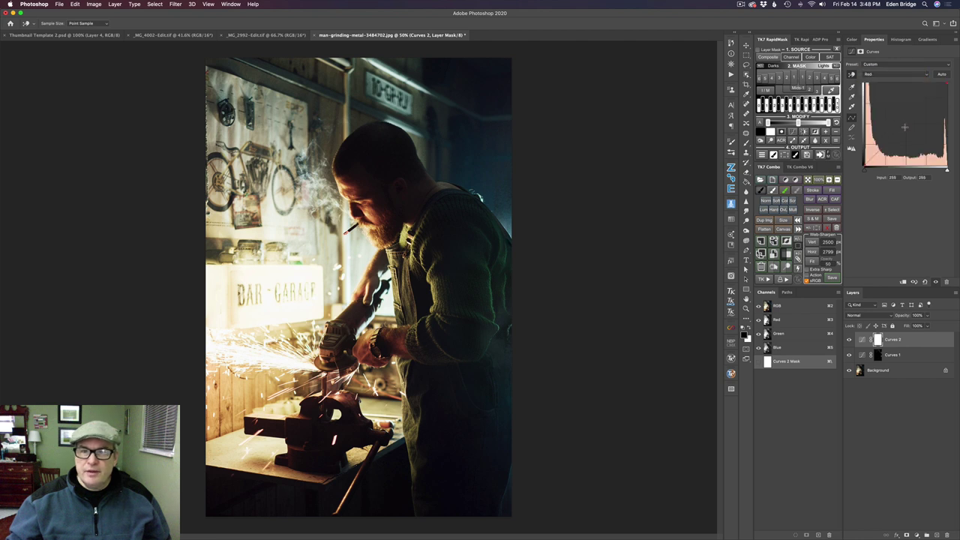
pyautogui.moveTo(905, 124); pyautogui.dragTo(898, 114)
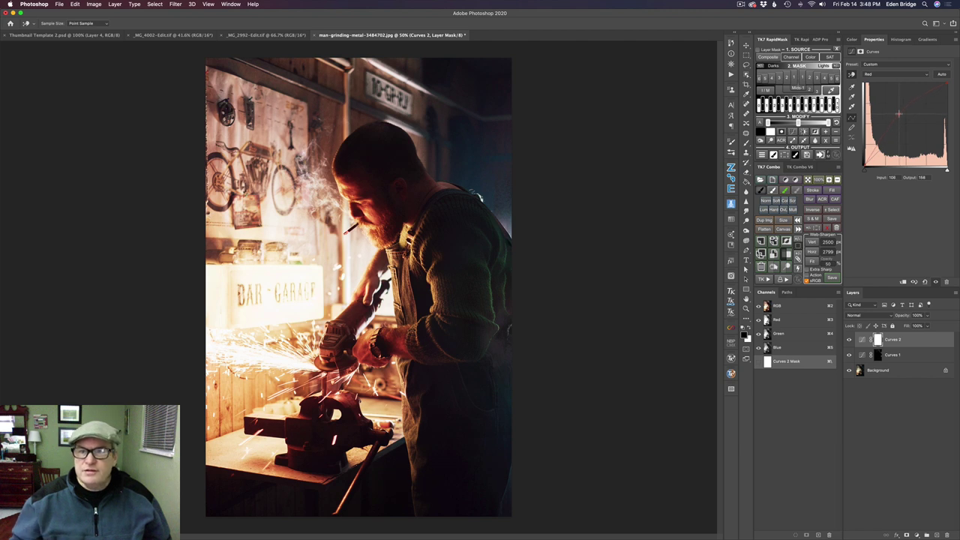
pyautogui.click(891, 74)
pyautogui.click(887, 85)
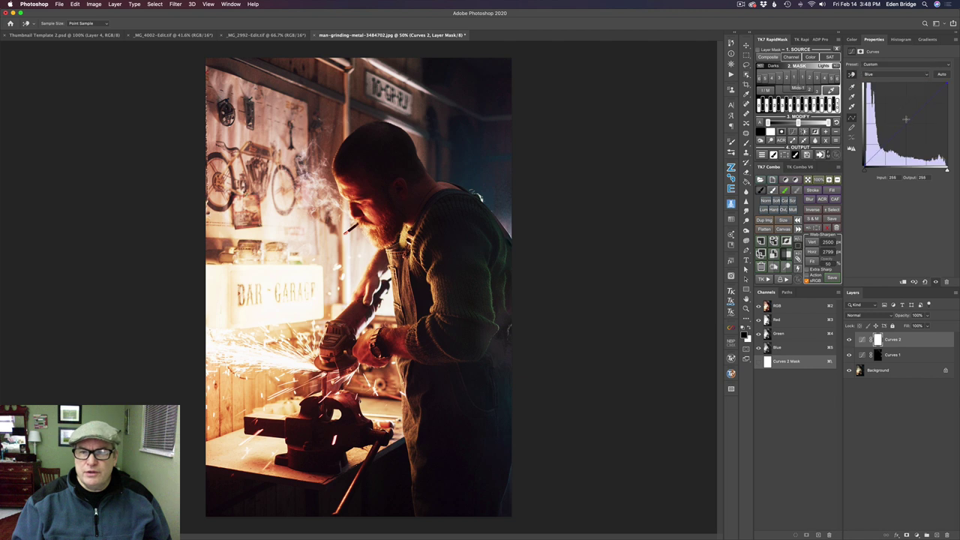
pyautogui.moveTo(906, 125); pyautogui.dragTo(906, 130)
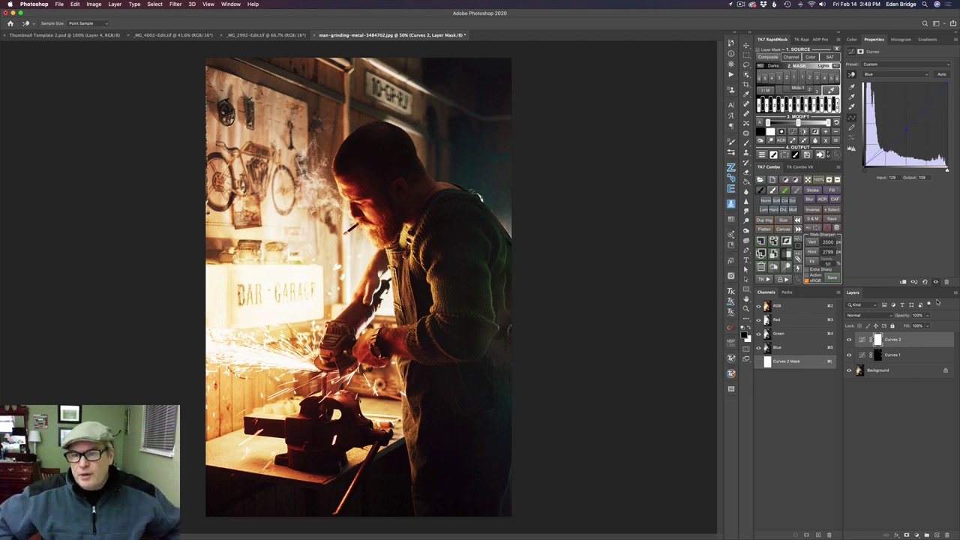
# Step: Split the Curves 2 layer's Blend If underlying highlights to about 130 / 255, and compare the image with and without the layer
pyautogui.doubleClick(930, 339)
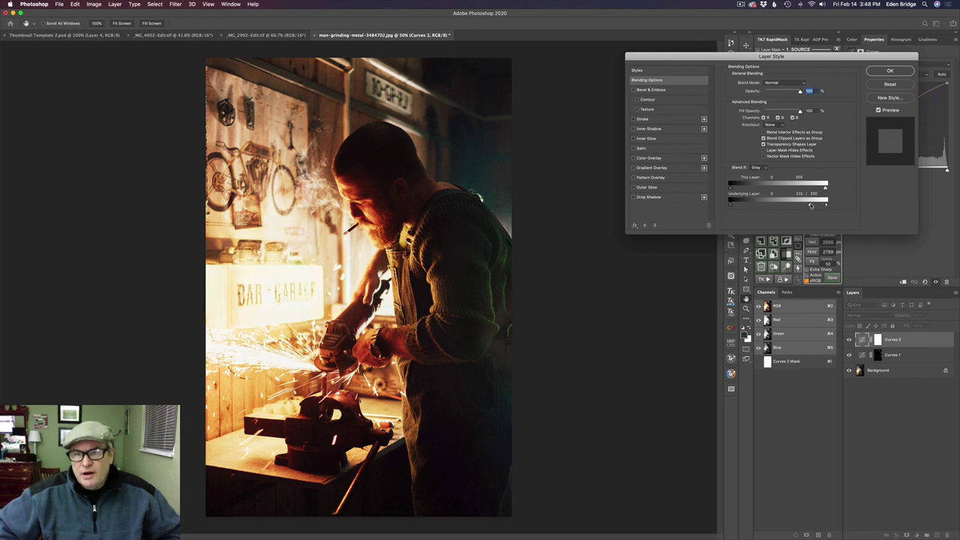
pyautogui.moveTo(810, 205); pyautogui.dragTo(766, 202)
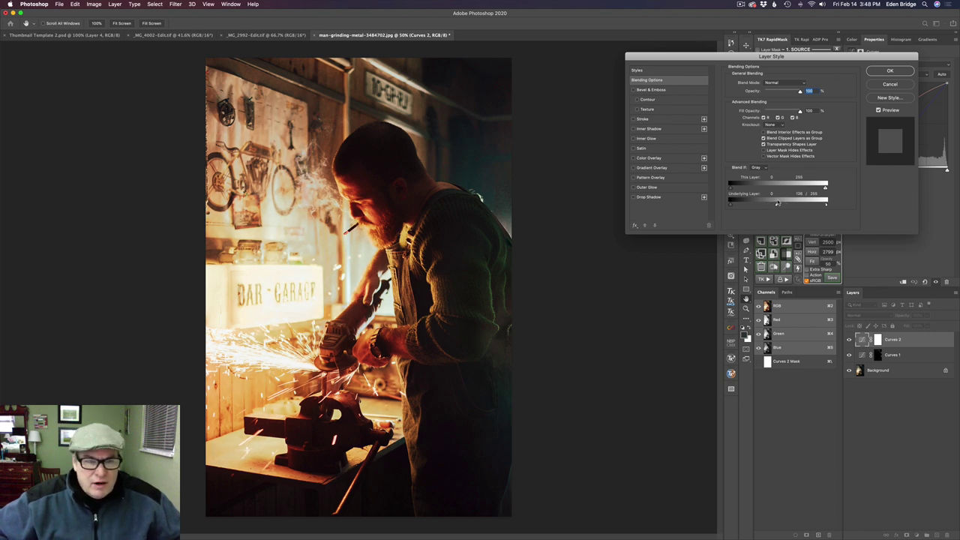
pyautogui.click(887, 70)
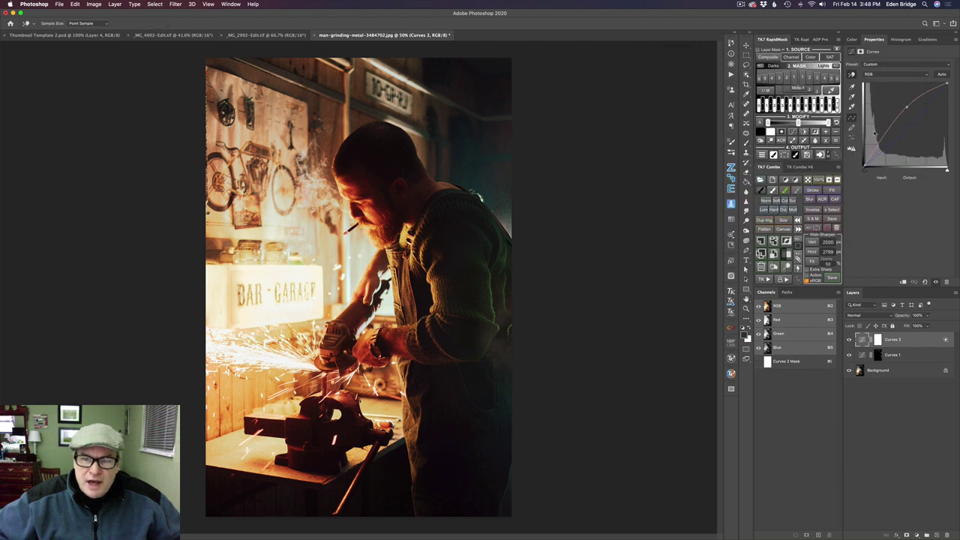
pyautogui.click(850, 341)
pyautogui.click(850, 340)
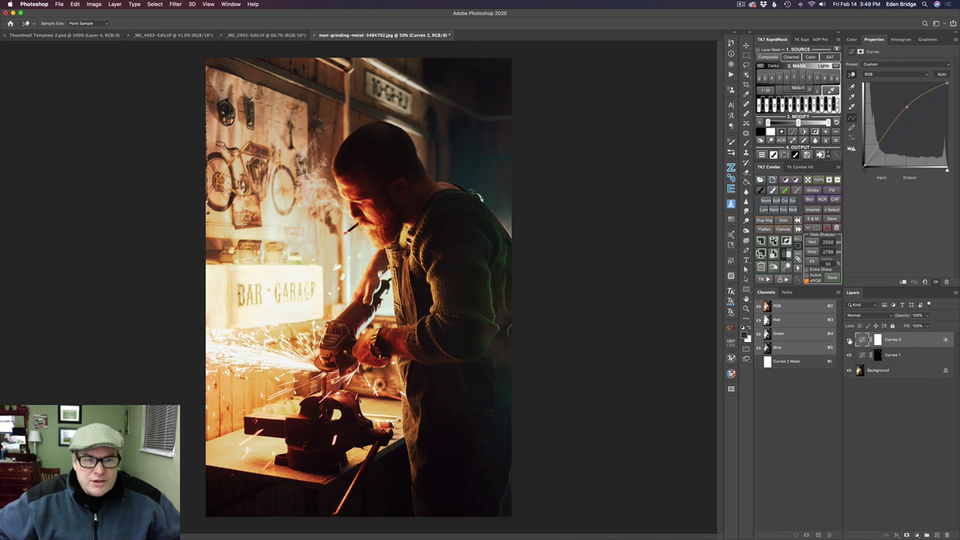
pyautogui.click(850, 340)
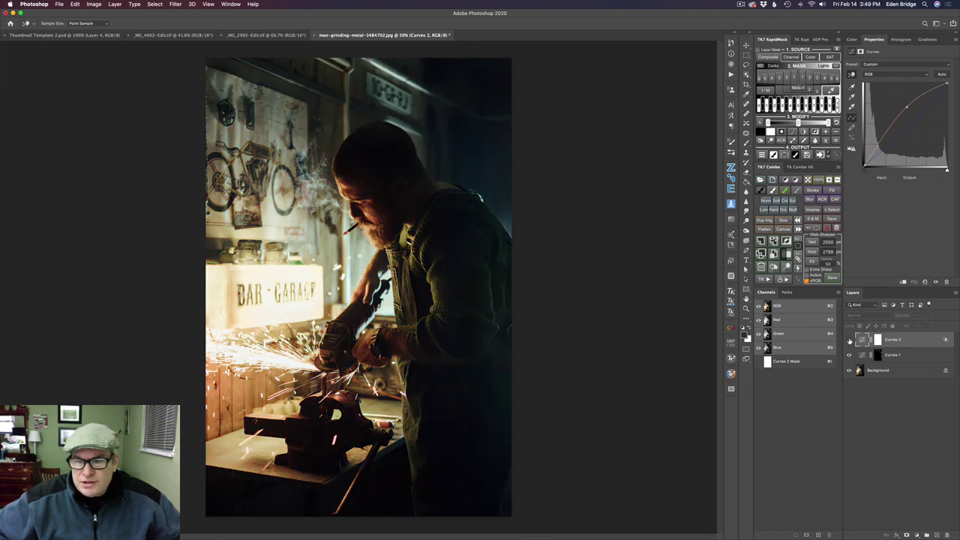
pyautogui.click(849, 341)
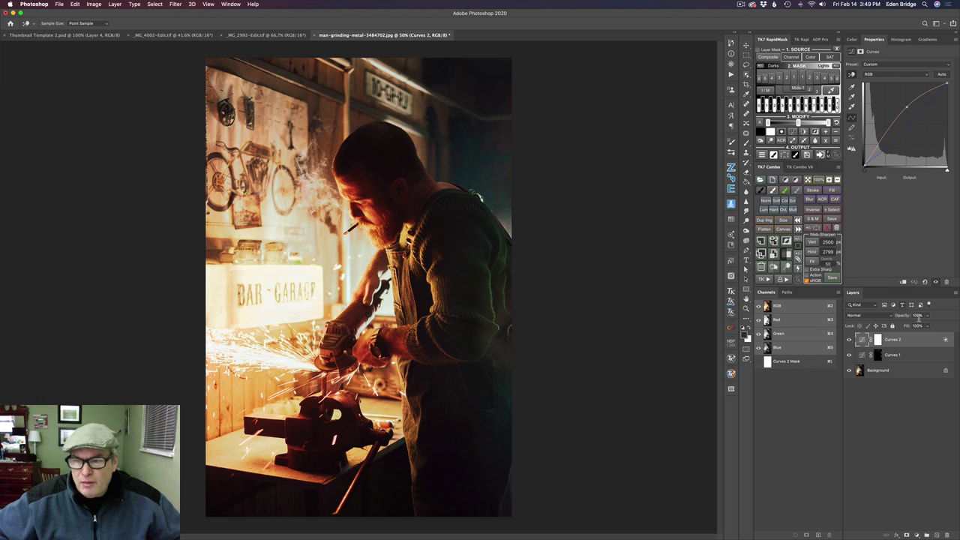
# Step: Split the Curves 2 layer's Blend If underlying shadows to about 30 / 115, and compare the image with and without the layer
pyautogui.doubleClick(946, 340)
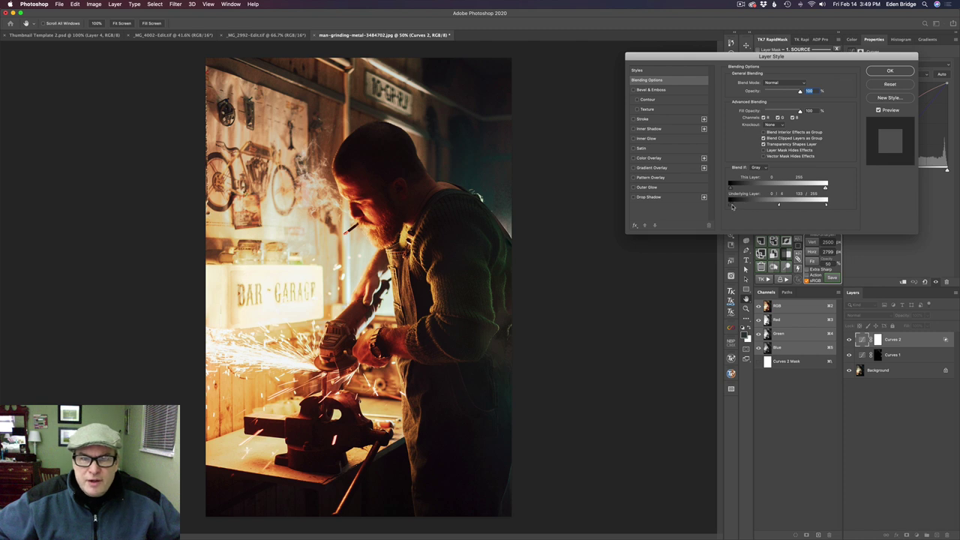
pyautogui.moveTo(733, 207); pyautogui.dragTo(774, 211)
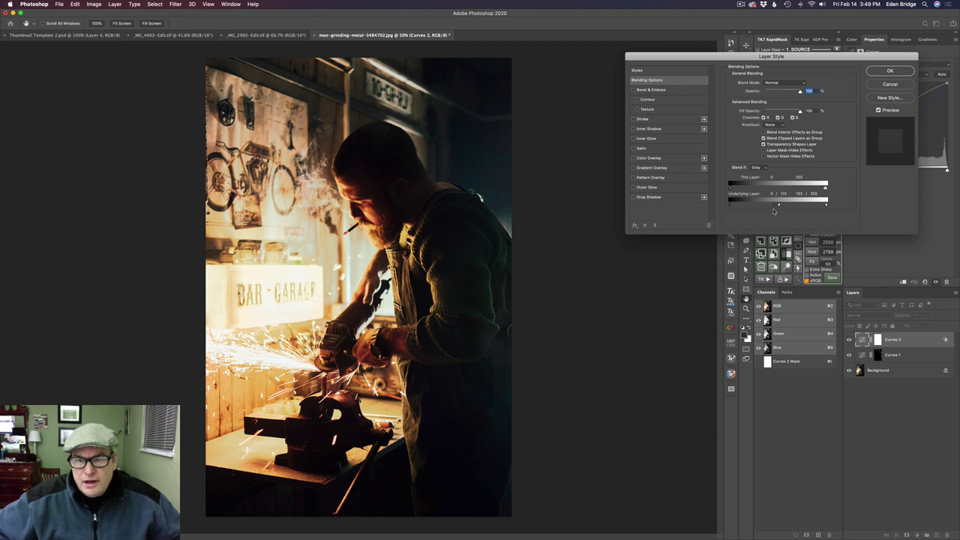
pyautogui.moveTo(730, 205); pyautogui.dragTo(744, 207)
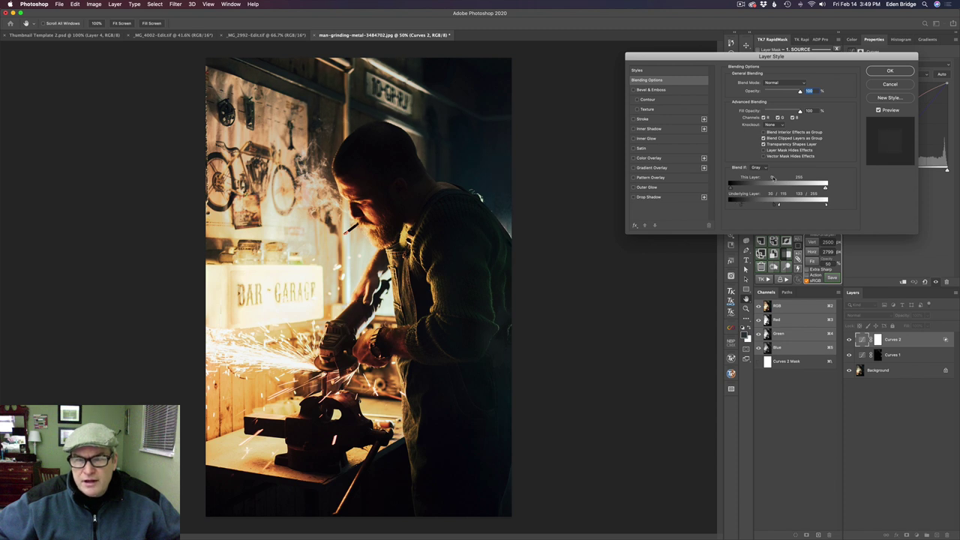
pyautogui.click(890, 71)
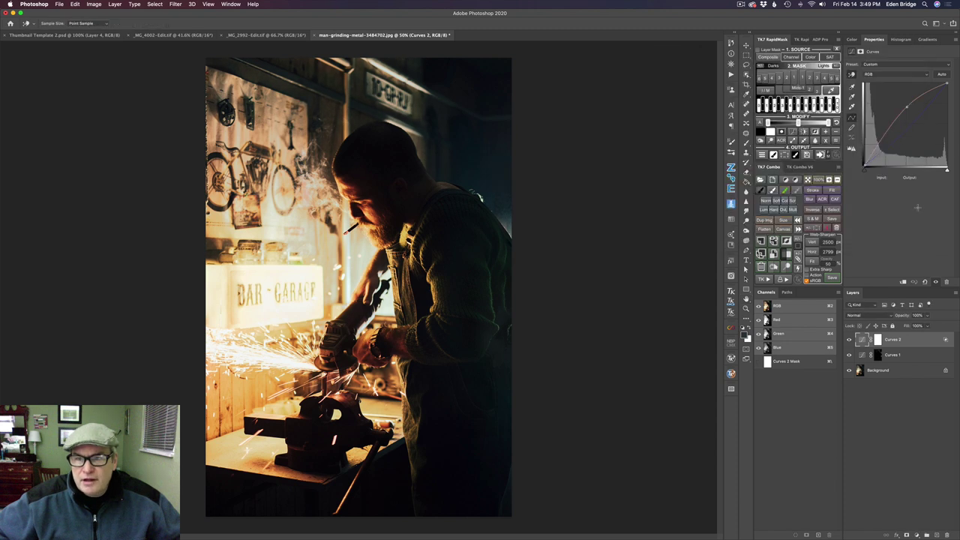
pyautogui.click(849, 340)
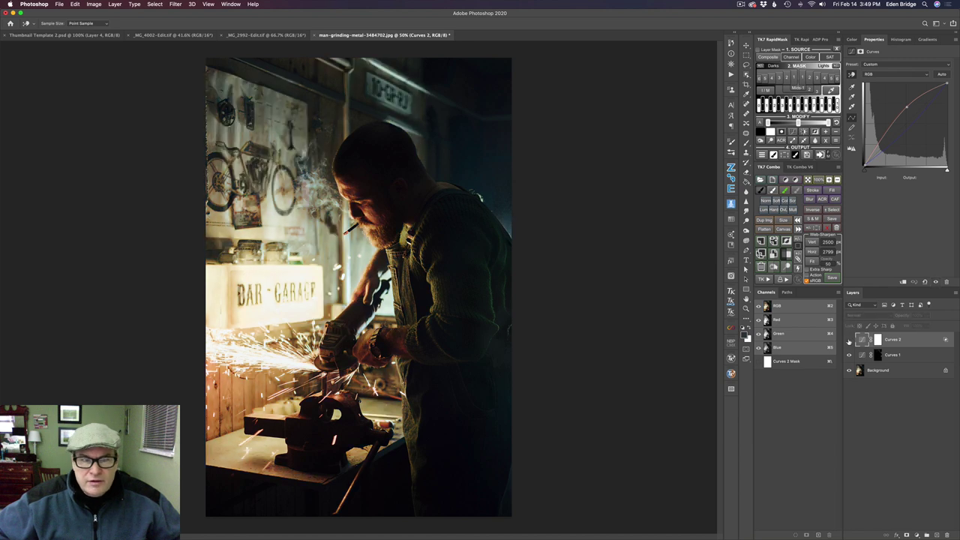
pyautogui.click(849, 339)
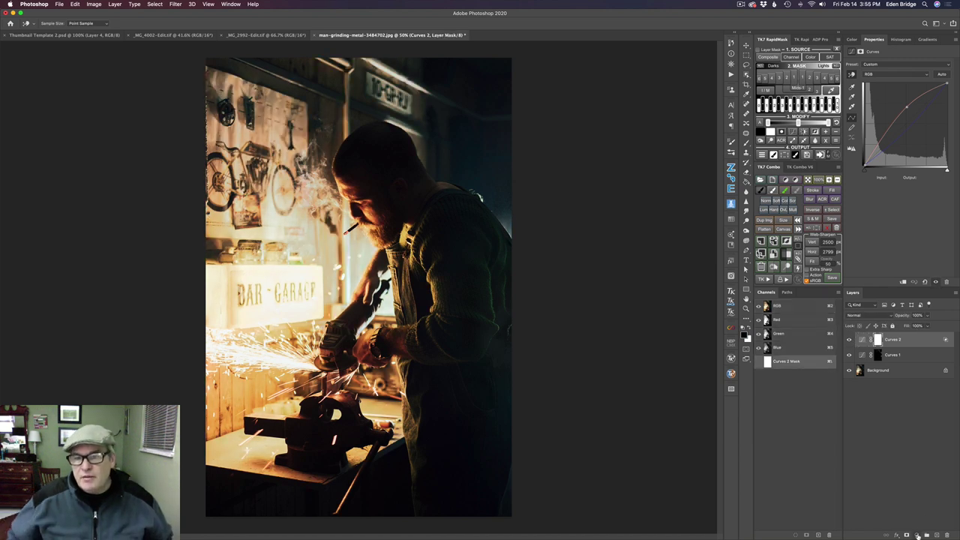
# Step: Add a Gradient Map adjustment layer using the violet-to-orange preset, and set its blend mode to Overlay
pyautogui.click(917, 534)
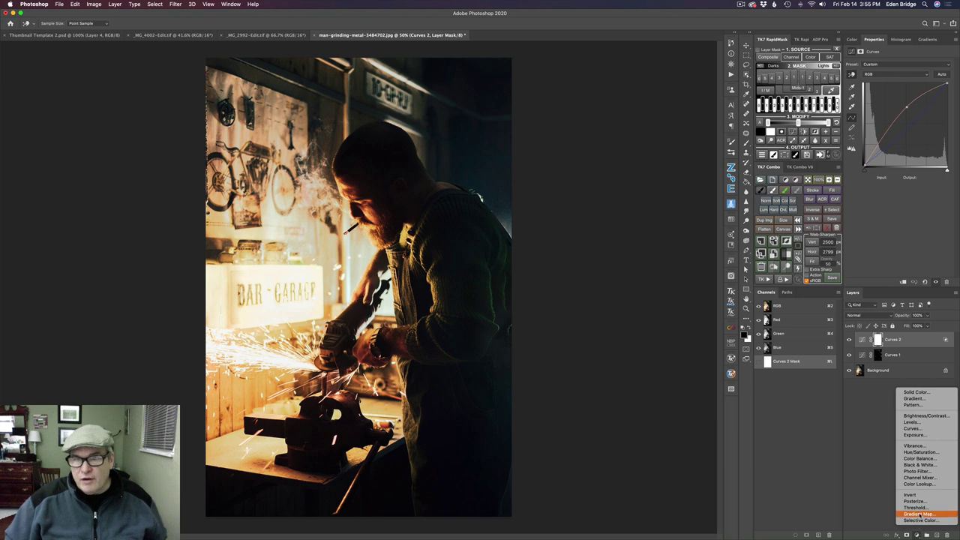
pyautogui.click(921, 515)
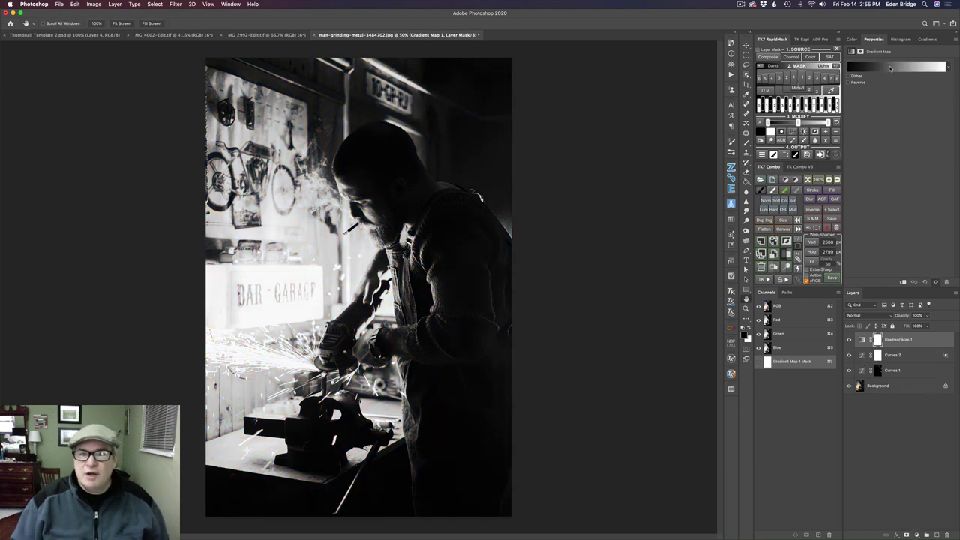
pyautogui.click(891, 68)
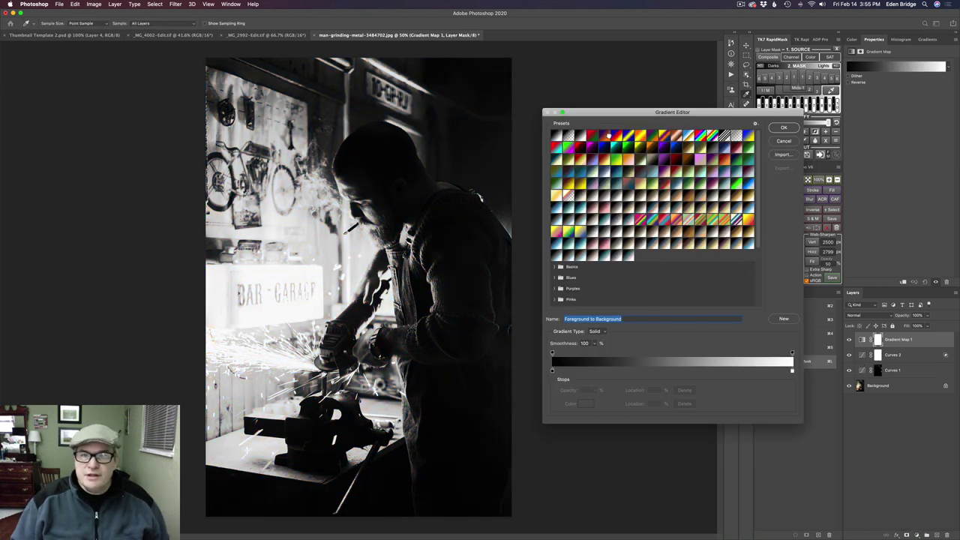
pyautogui.click(604, 135)
pyautogui.click(784, 128)
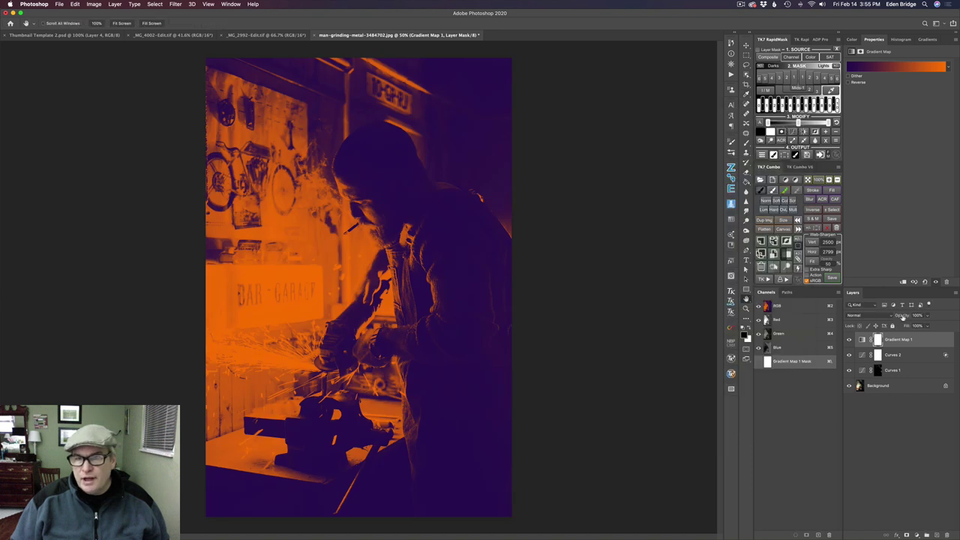
pyautogui.click(891, 315)
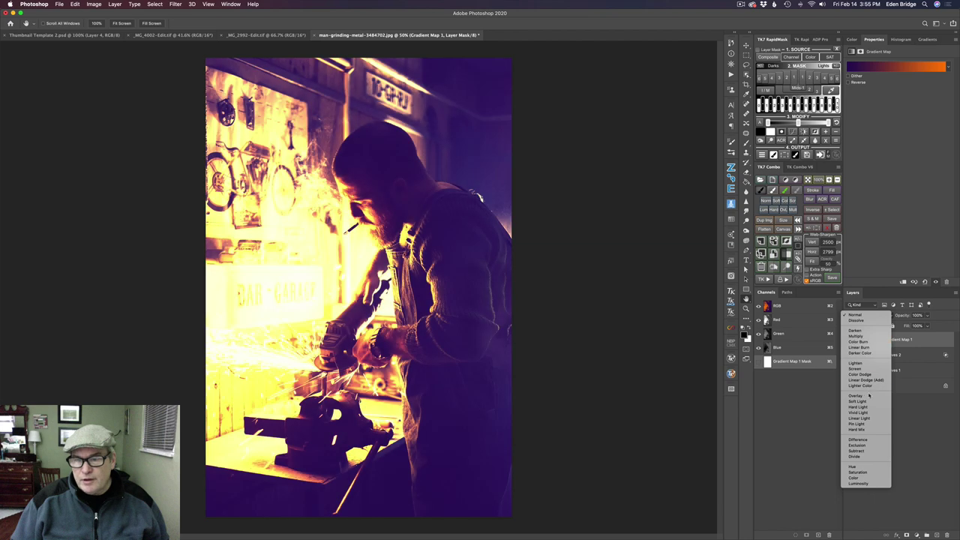
pyautogui.click(869, 396)
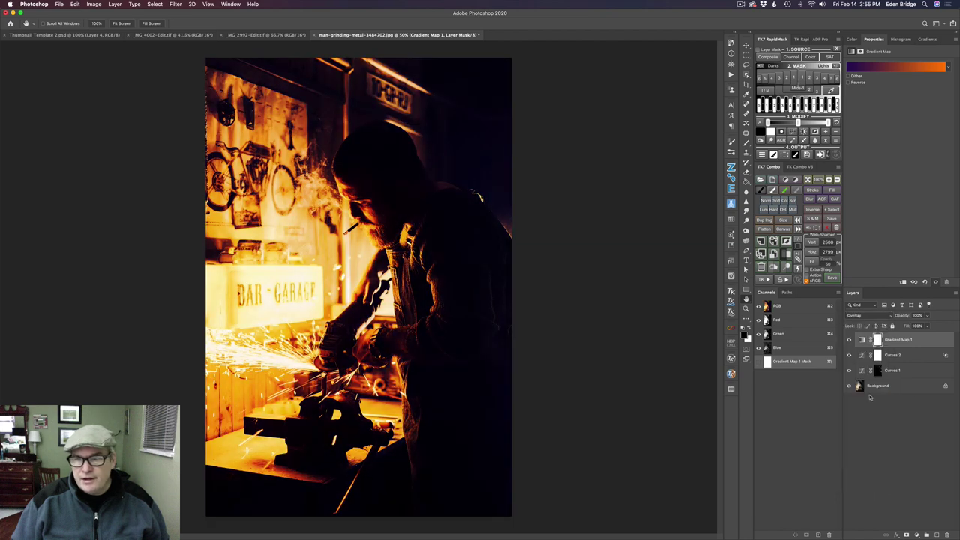
# Step: Split the Gradient Map layer's Blend If underlying shadows to about 28 / 134, and lower the layer opacity to 75%
pyautogui.doubleClick(942, 342)
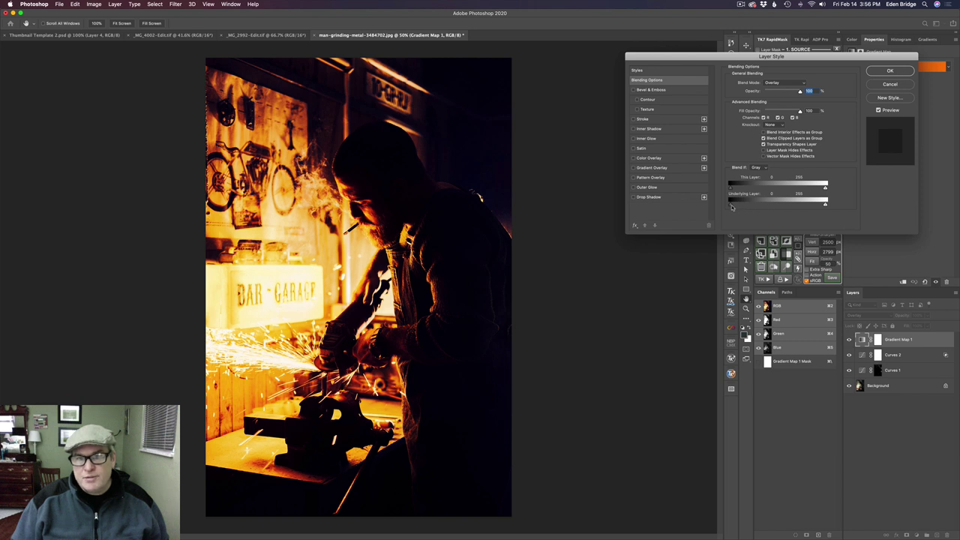
pyautogui.press('alt')
pyautogui.moveTo(733, 208)
pyautogui.mouseDown()
pyautogui.moveTo(796, 207)
pyautogui.moveTo(744, 206)
pyautogui.mouseUp()
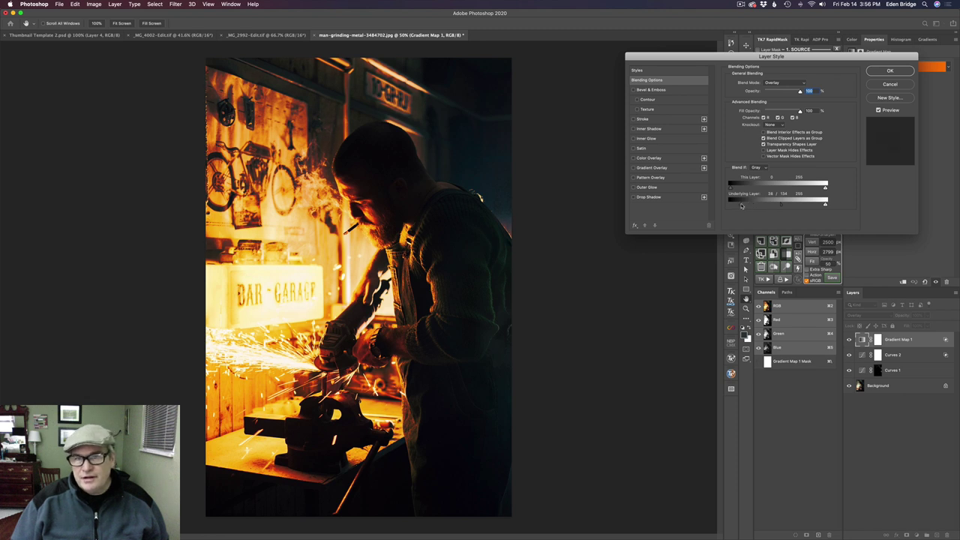
pyautogui.click(890, 71)
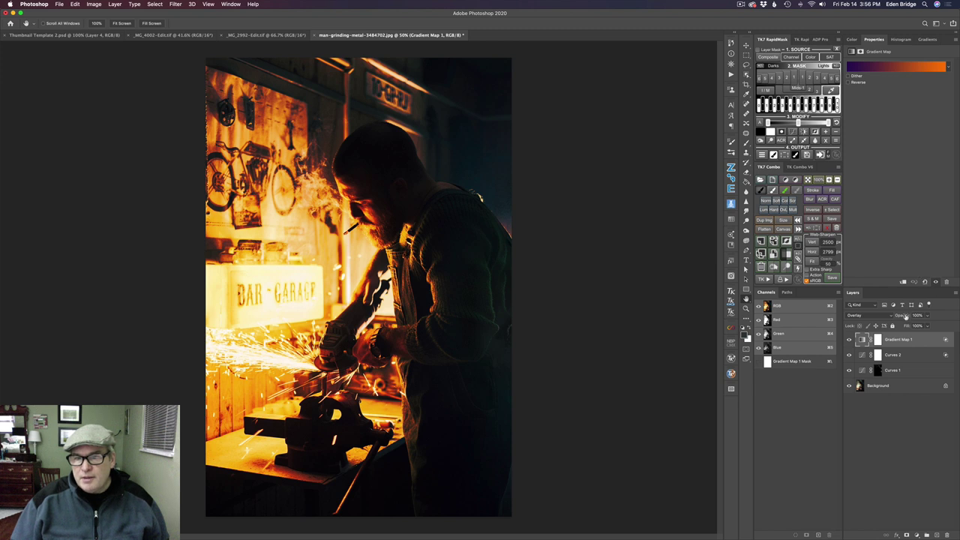
pyautogui.moveTo(905, 316); pyautogui.dragTo(879, 312)
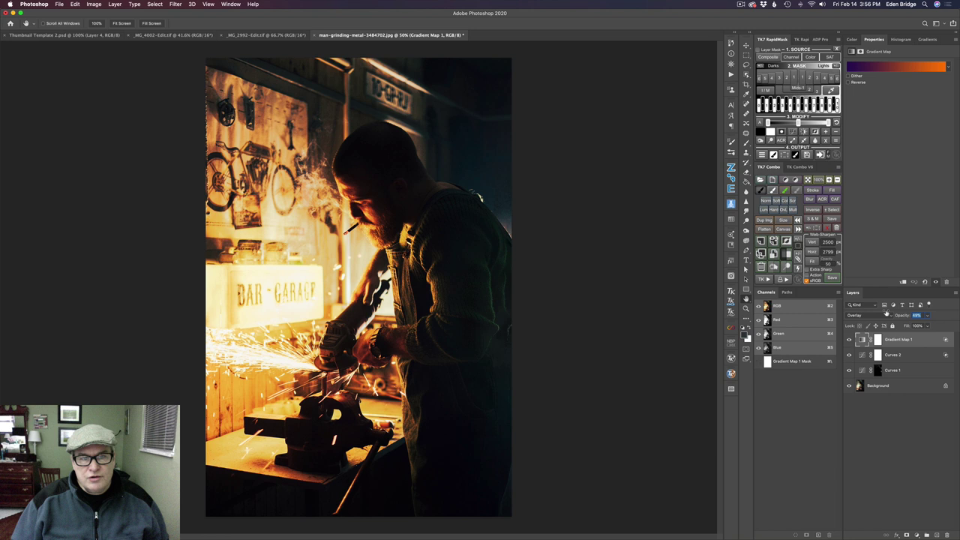
pyautogui.moveTo(885, 313); pyautogui.dragTo(890, 313)
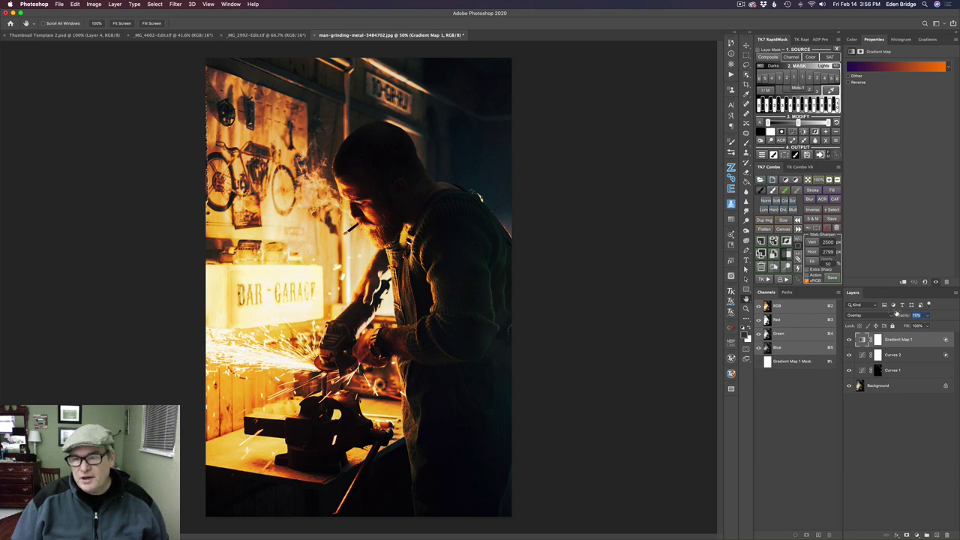
pyautogui.press('Return')
# Step: Widen the Gradient Map layer's Blend If underlying shadow split to about 0 / 190, and compare the image with and without the layer
pyautogui.doubleClick(945, 341)
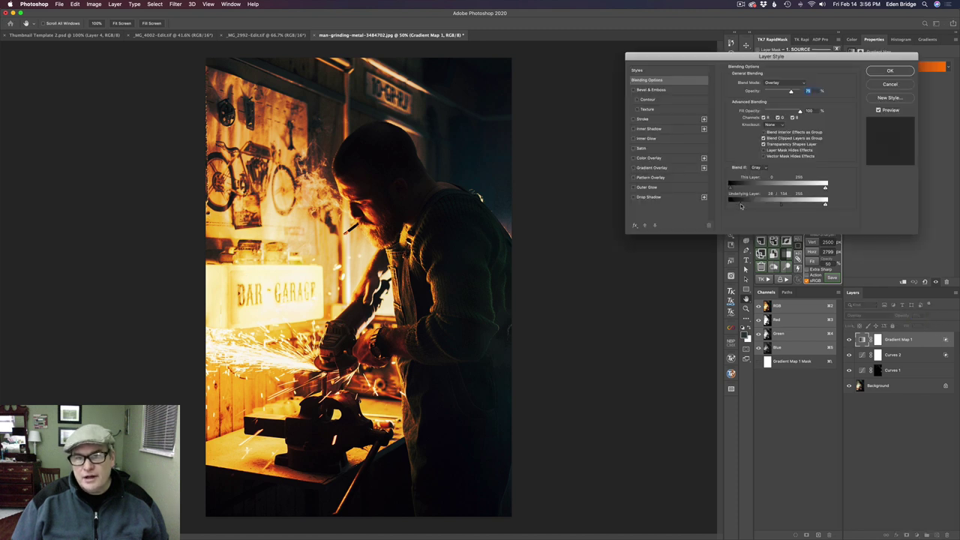
pyautogui.moveTo(738, 205); pyautogui.dragTo(717, 203)
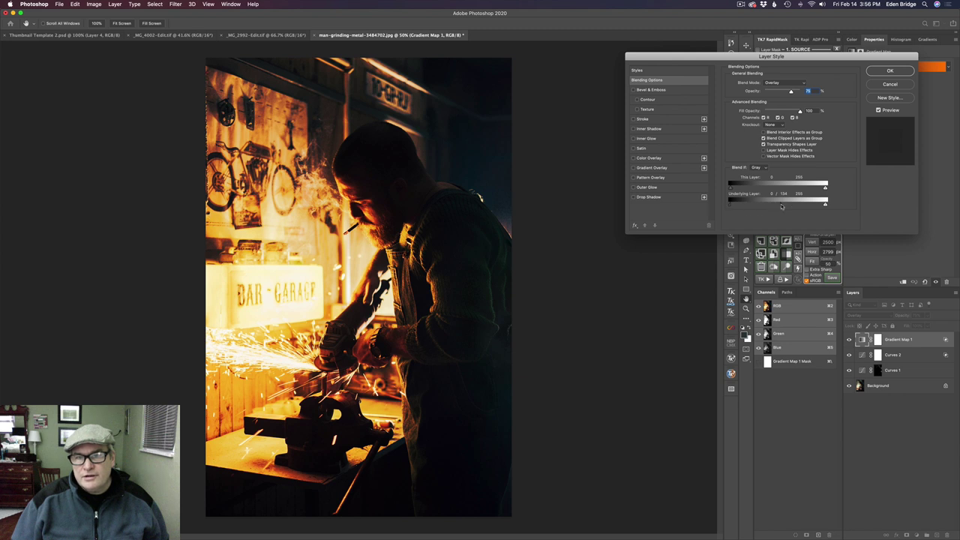
pyautogui.moveTo(781, 206)
pyautogui.mouseDown()
pyautogui.moveTo(768, 204)
pyautogui.moveTo(809, 210)
pyautogui.moveTo(792, 206)
pyautogui.mouseUp()
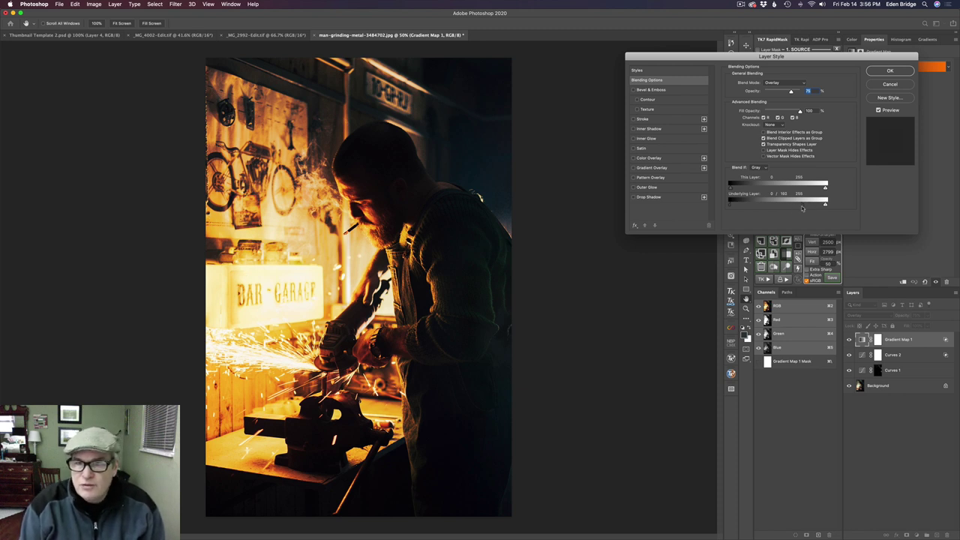
pyautogui.click(889, 72)
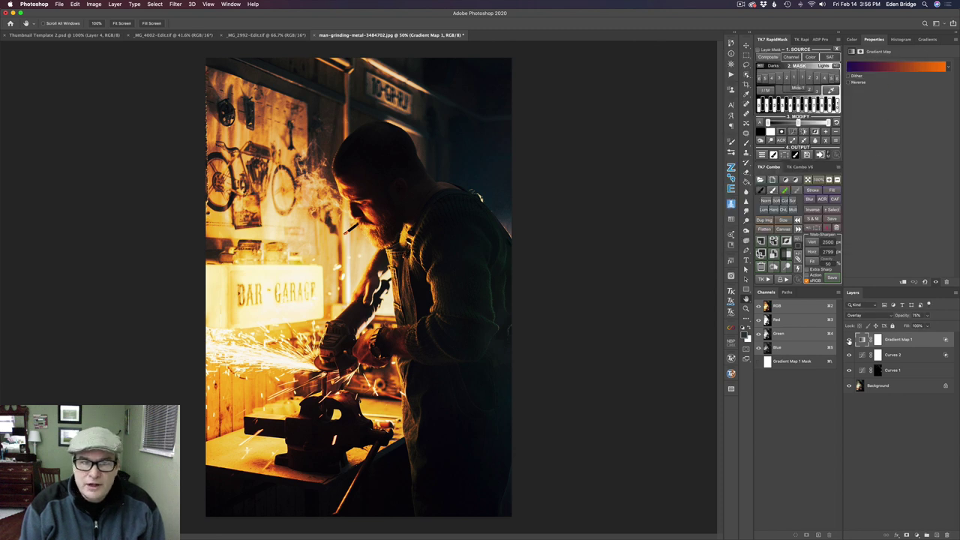
pyautogui.click(850, 340)
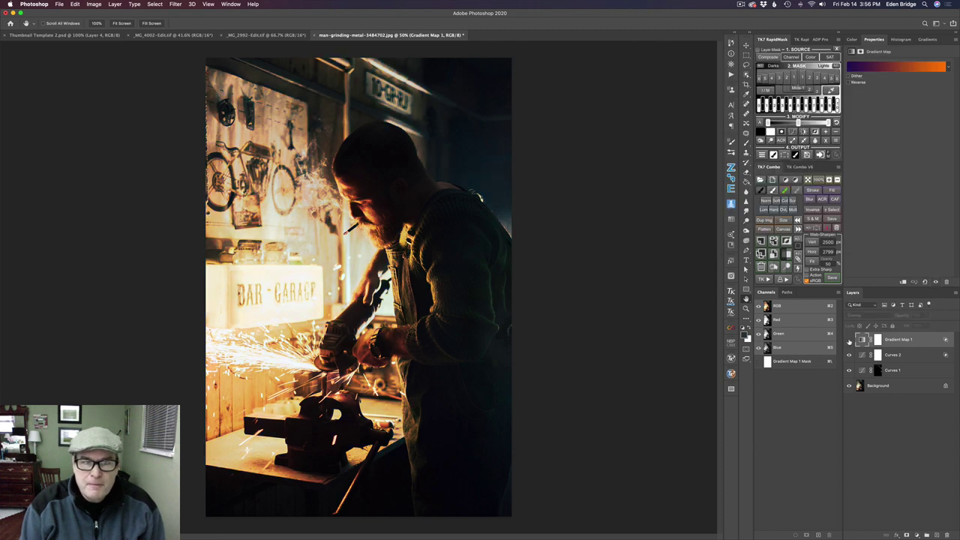
pyautogui.click(850, 339)
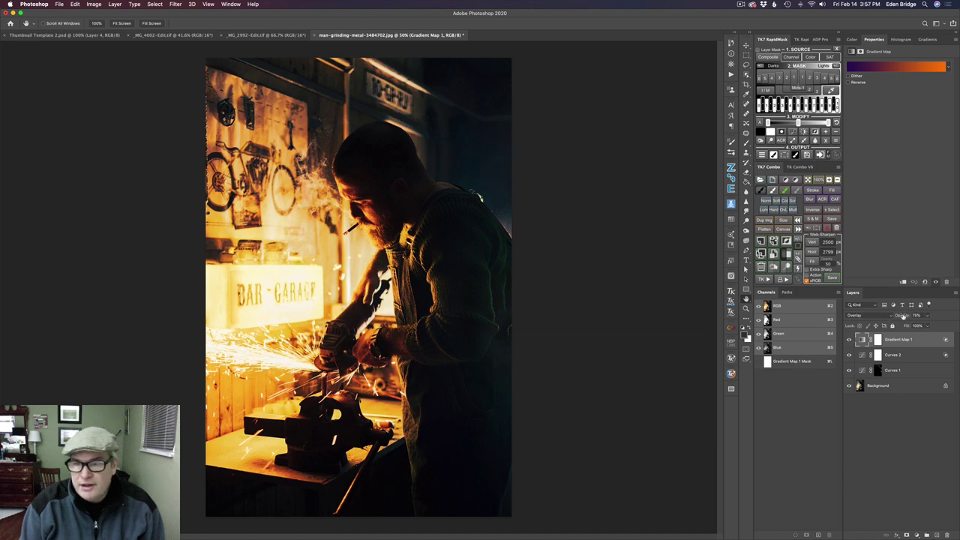
# Step: Reduce the Gradient Map layer's opacity to 64%, and compare the image with and without the layer
pyautogui.moveTo(900, 316); pyautogui.dragTo(891, 316)
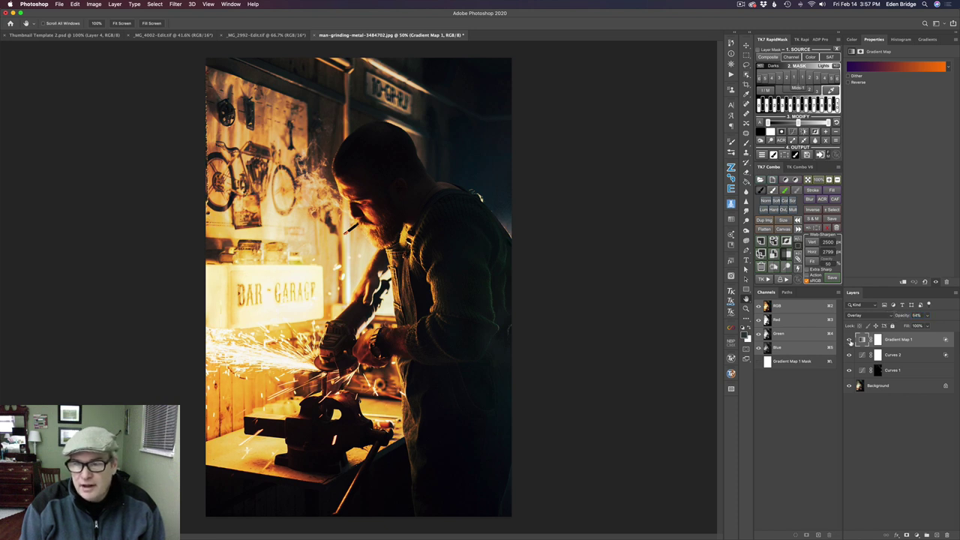
pyautogui.click(849, 340)
pyautogui.click(849, 340)
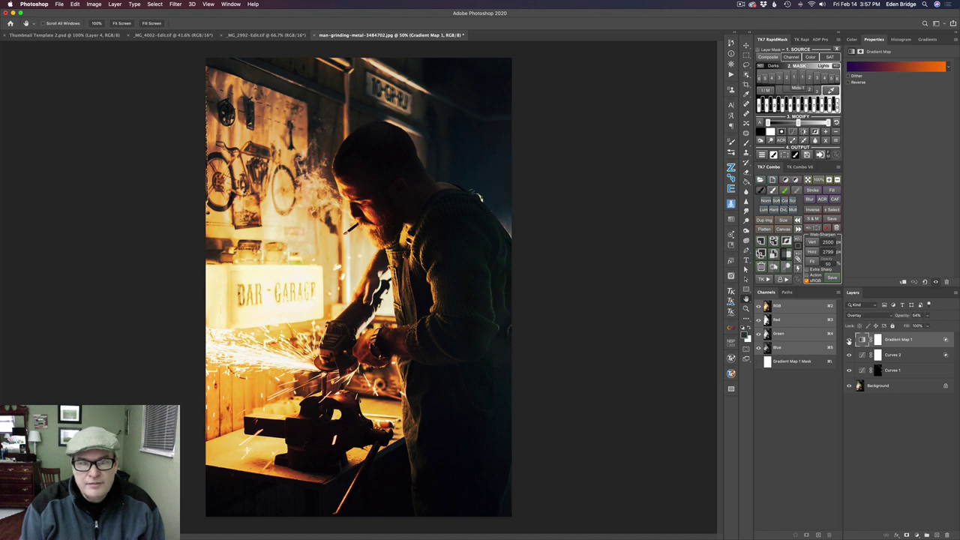
# Step: Compare the image with and without the Gradient Map layer
pyautogui.click(849, 340)
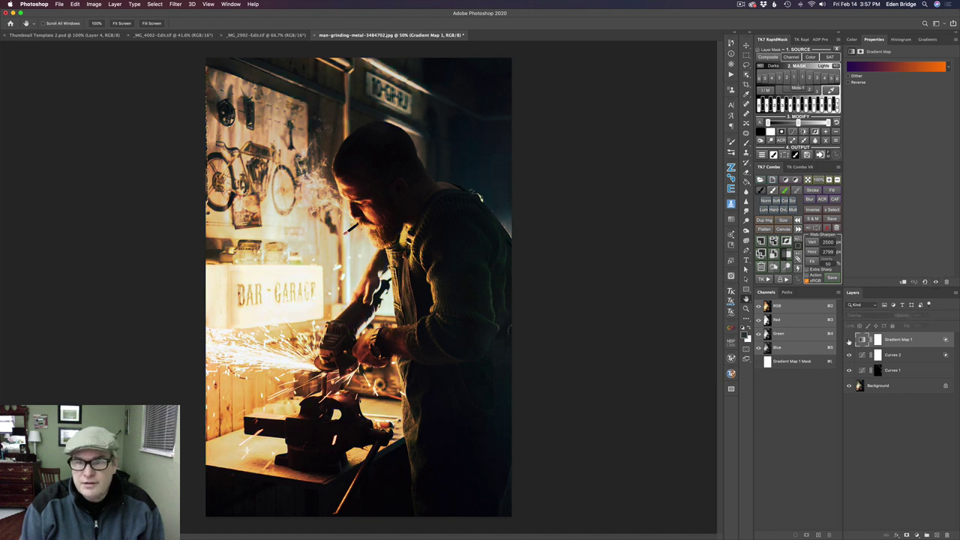
pyautogui.click(849, 341)
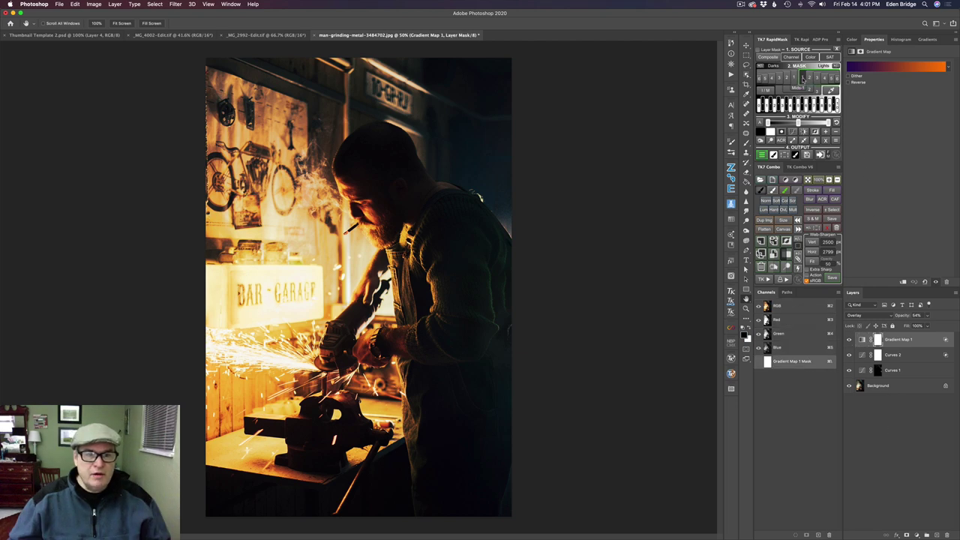
# Step: Preview the Lights 2 and Lights 3 luminosity masks, and output the Lights 3 mask to a new Curves adjustment layer
pyautogui.click(808, 77)
pyautogui.click(809, 78)
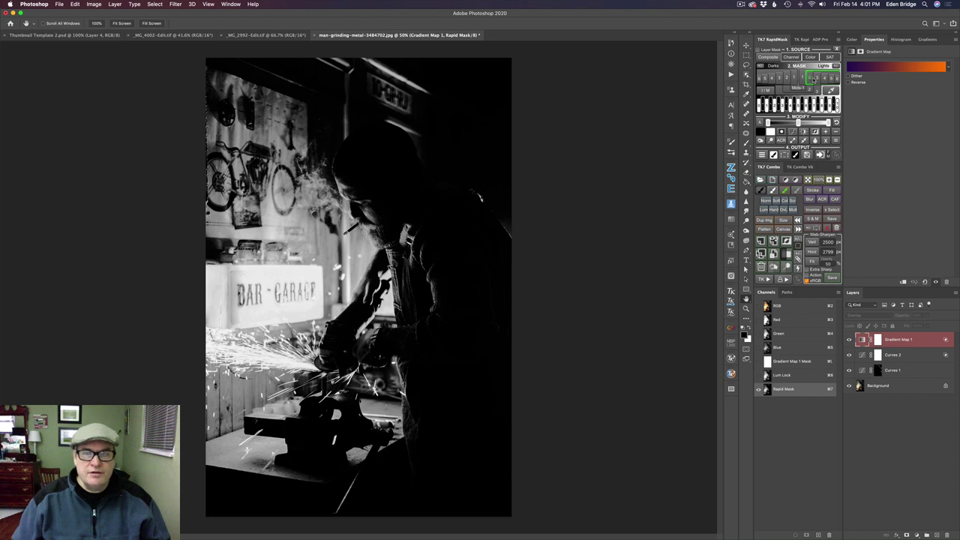
pyautogui.click(816, 78)
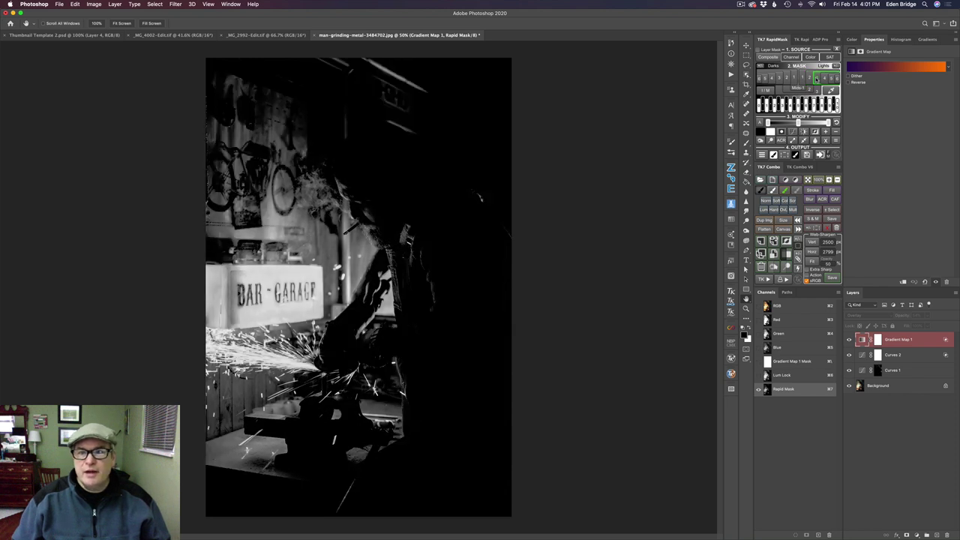
pyautogui.click(810, 78)
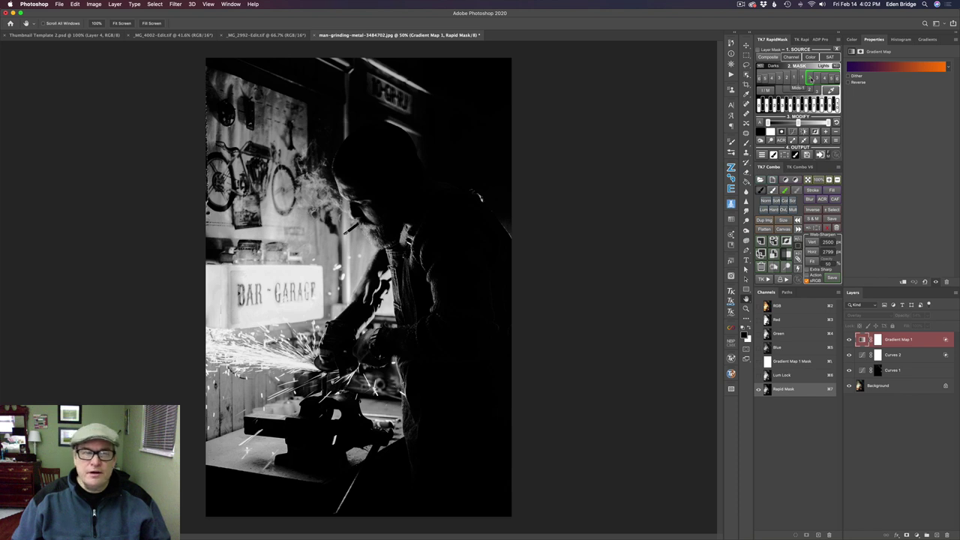
pyautogui.click(819, 78)
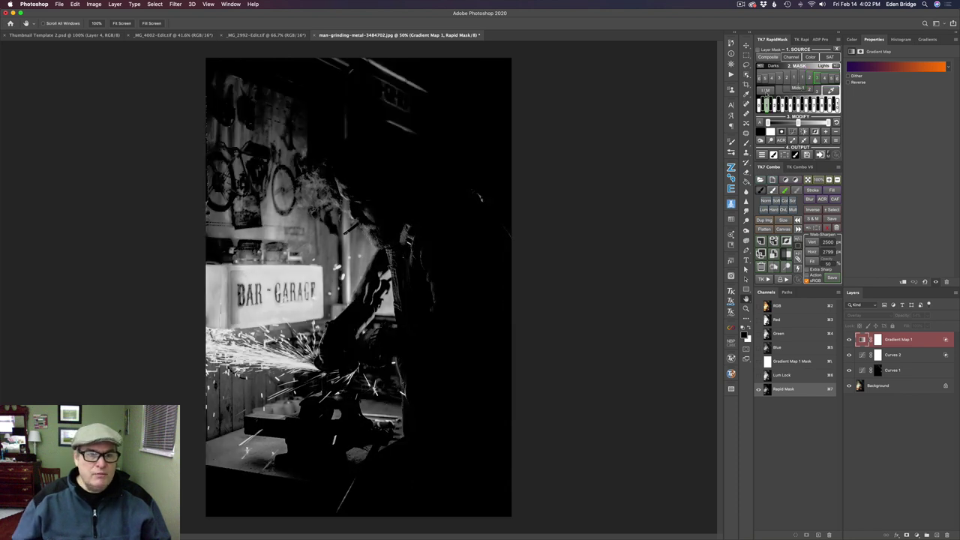
pyautogui.click(762, 154)
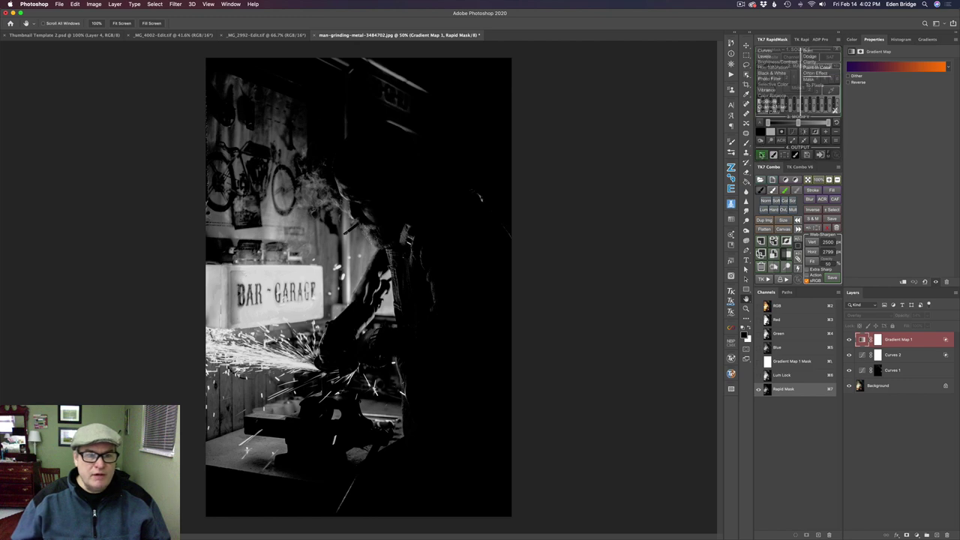
pyautogui.click(765, 51)
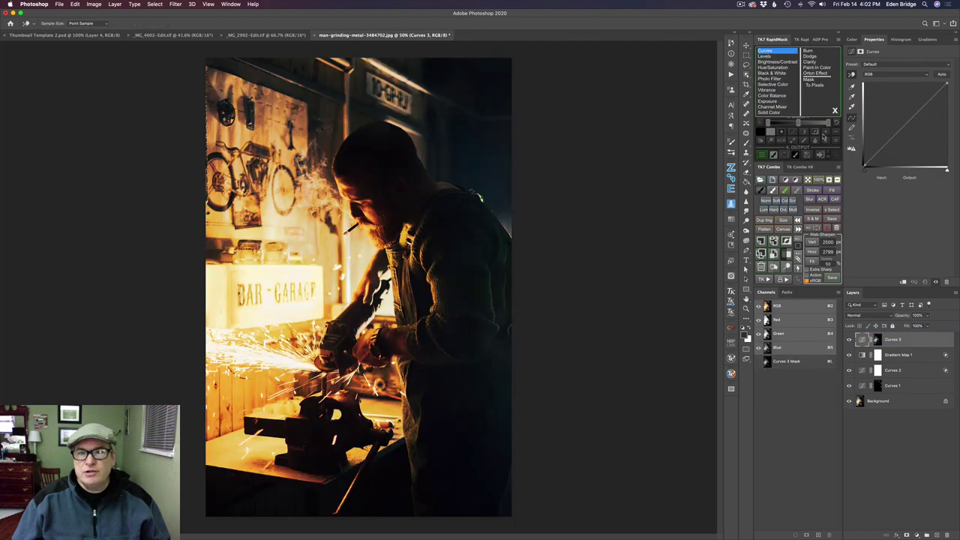
# Step: Darken the masked highlights by pulling the curve down to about input 140, output 48, and compare with and without the adjustment
pyautogui.moveTo(905, 123); pyautogui.dragTo(910, 150)
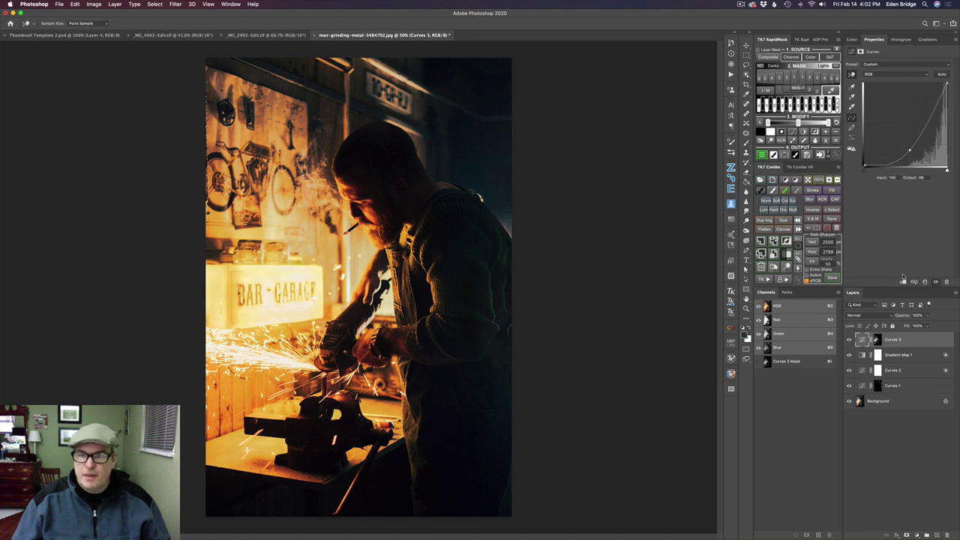
pyautogui.click(935, 282)
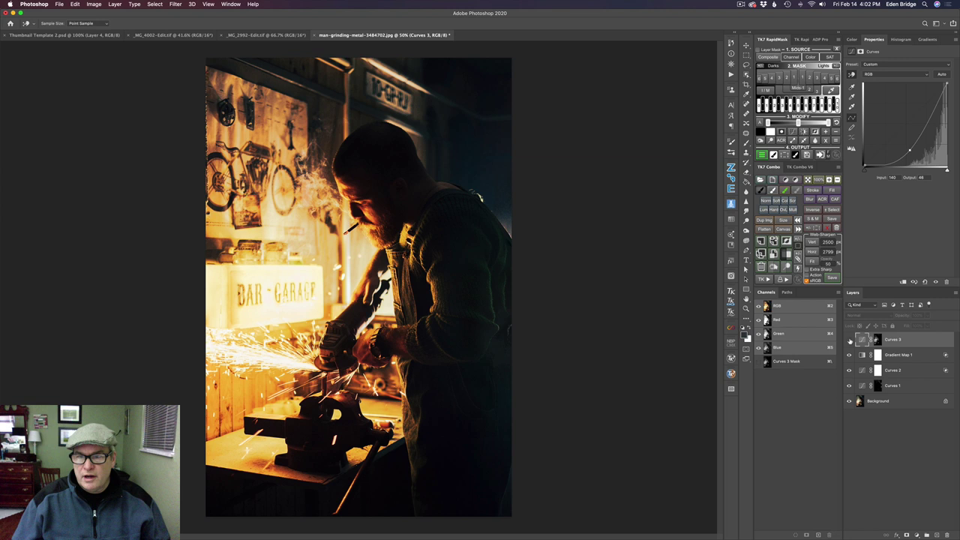
pyautogui.click(935, 282)
pyautogui.click(849, 341)
pyautogui.click(850, 340)
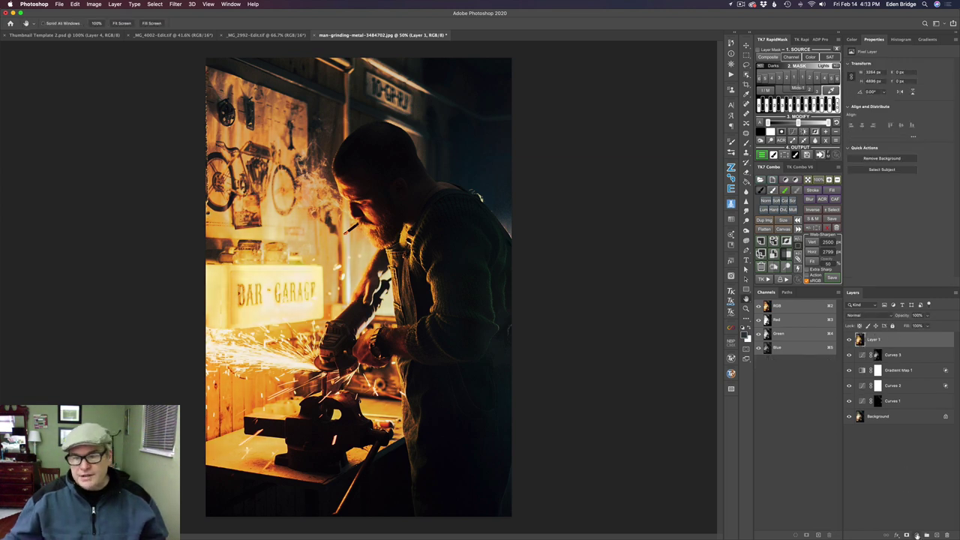
# Step: Add a Curves layer above Layer 1, raise its midtones to about input 139, output 174, and invert its mask to black
pyautogui.click(917, 535)
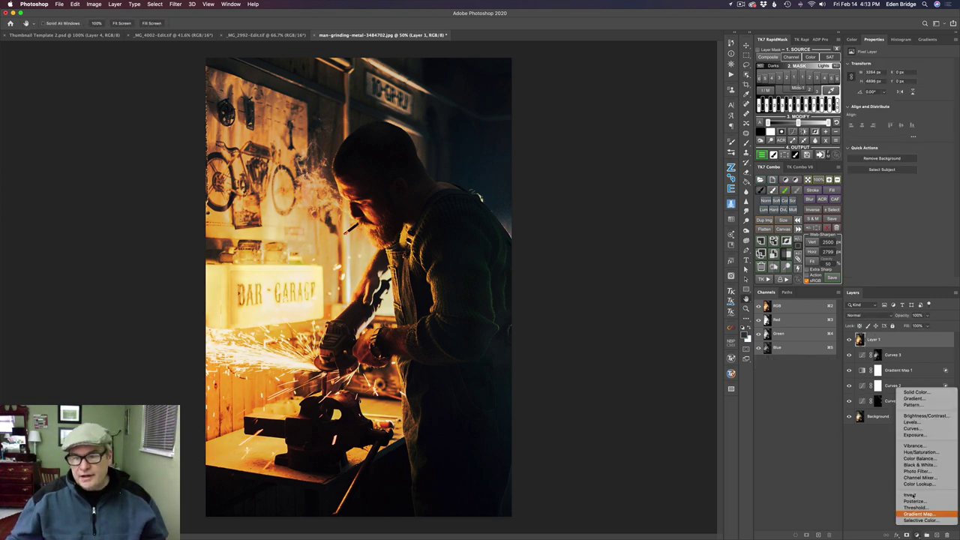
pyautogui.click(915, 428)
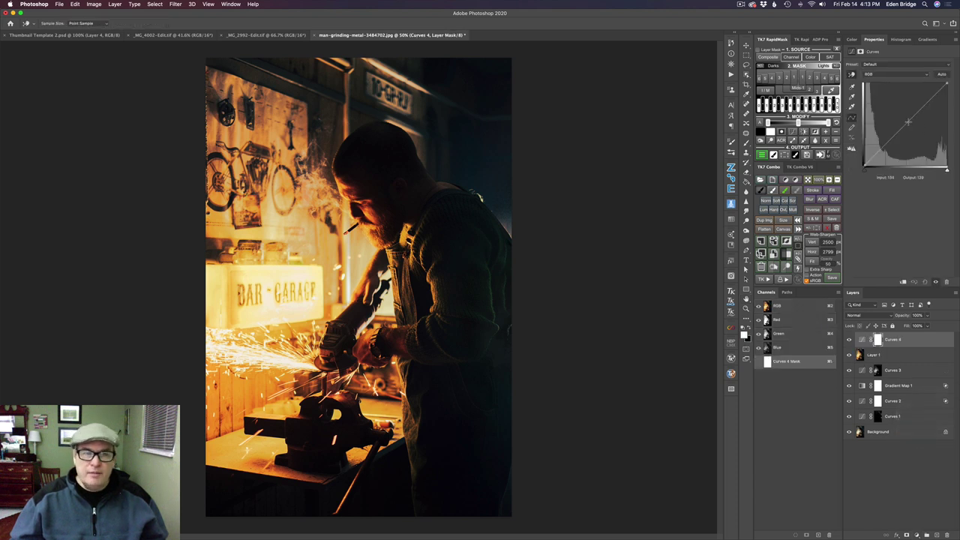
pyautogui.moveTo(908, 120); pyautogui.dragTo(910, 109)
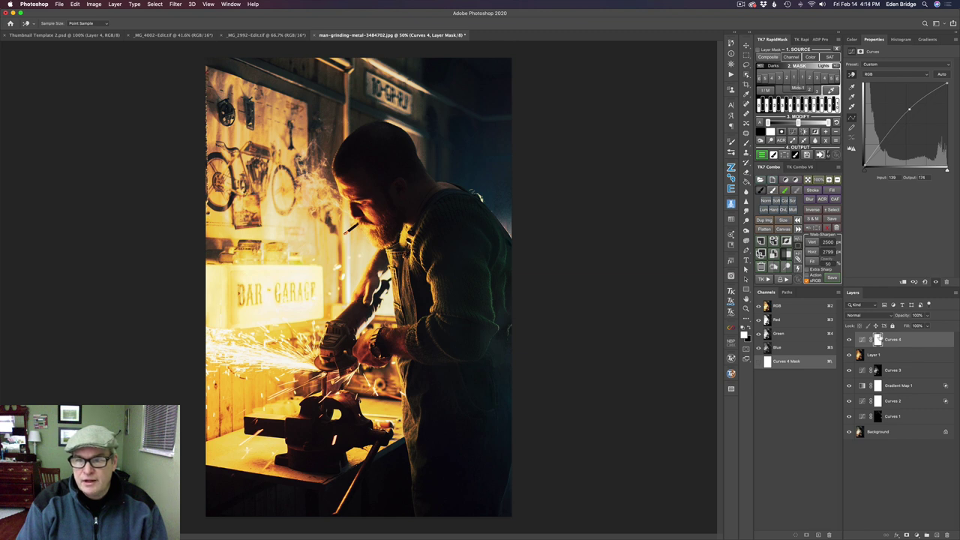
pyautogui.press('super+i')
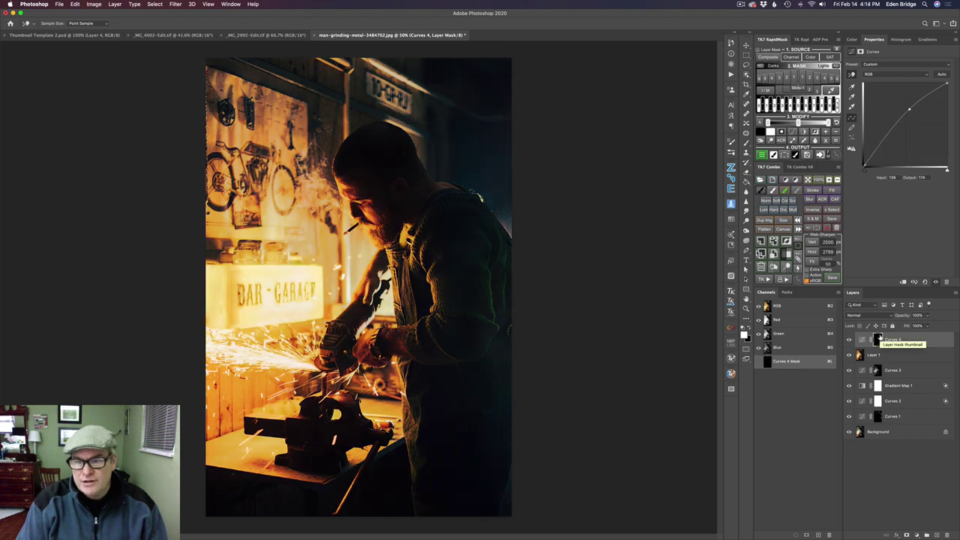
# Step: Paint white at 10% flow on the new Curves mask over the man's face, arm and hands, and compare with and without the layer
pyautogui.press('b')
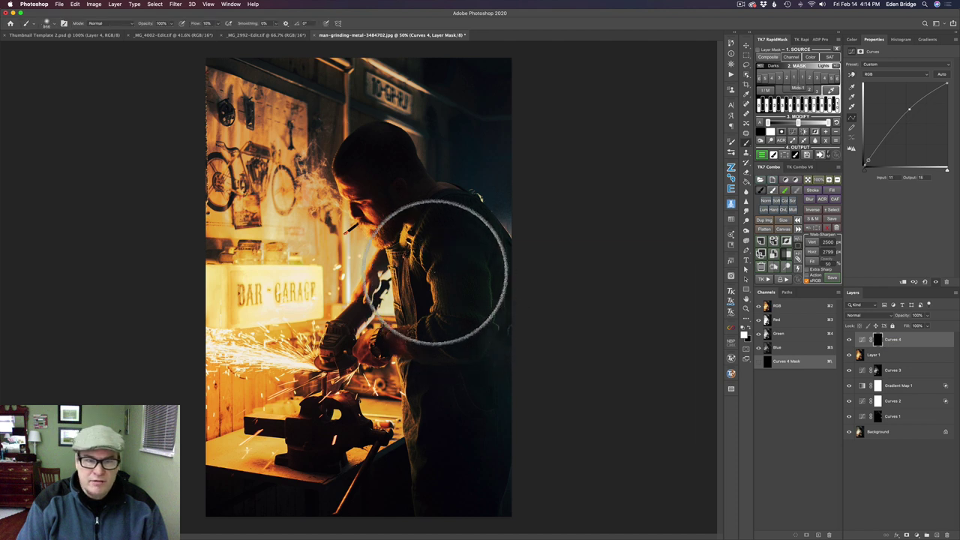
pyautogui.moveTo(440, 242)
pyautogui.mouseDown()
pyautogui.moveTo(439, 227)
pyautogui.moveTo(435, 243)
pyautogui.mouseUp()
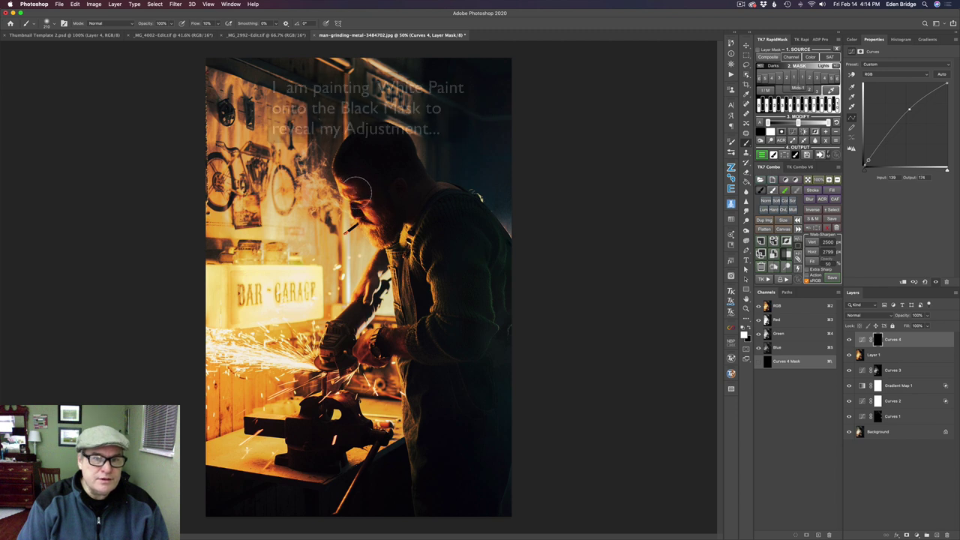
pyautogui.moveTo(364, 196)
pyautogui.mouseDown()
pyautogui.moveTo(384, 233)
pyautogui.moveTo(346, 178)
pyautogui.moveTo(393, 239)
pyautogui.mouseUp()
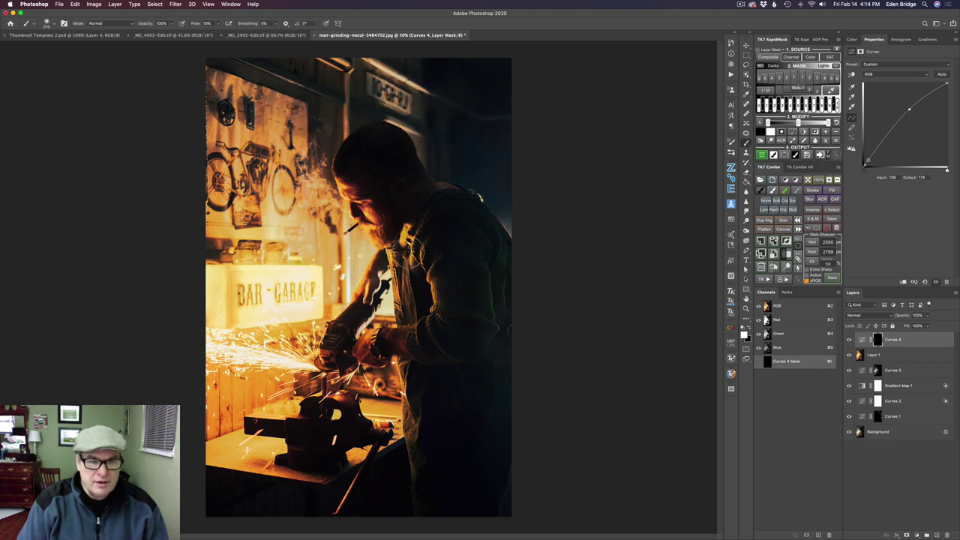
pyautogui.moveTo(369, 346); pyautogui.dragTo(333, 360)
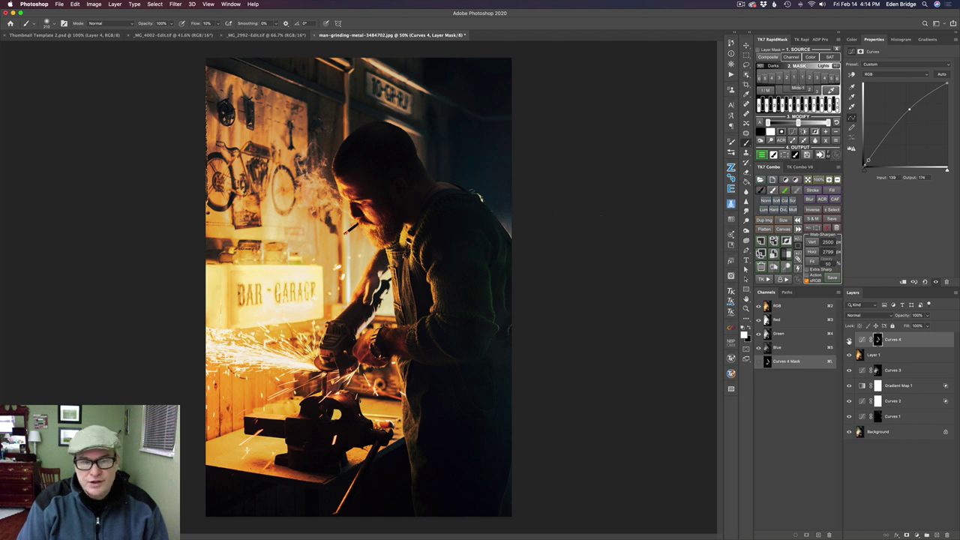
pyautogui.click(849, 340)
pyautogui.click(849, 341)
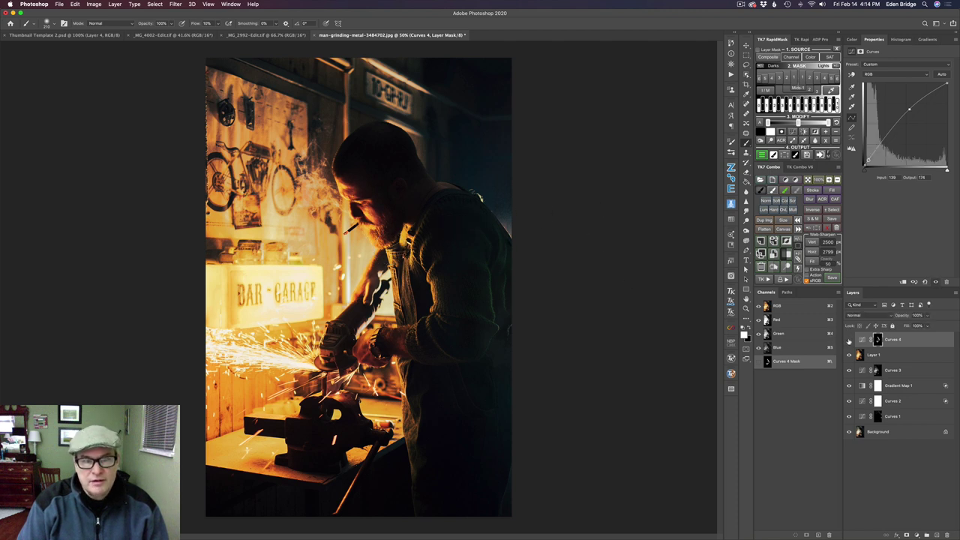
pyautogui.click(849, 341)
pyautogui.click(849, 340)
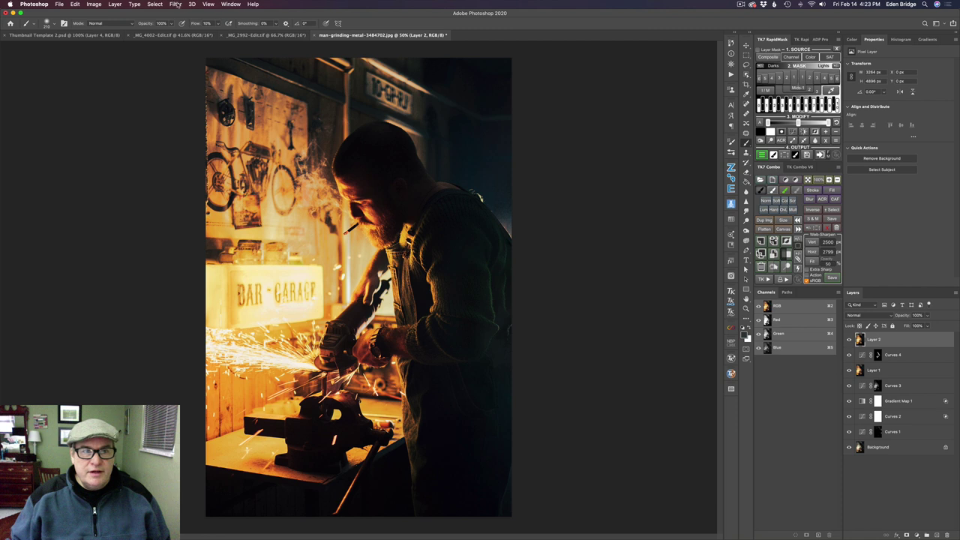
# Step: Open Layer 2 in the Luminar 4 filter, and hide the Looks presets
pyautogui.click(175, 4)
pyautogui.moveTo(198, 201)
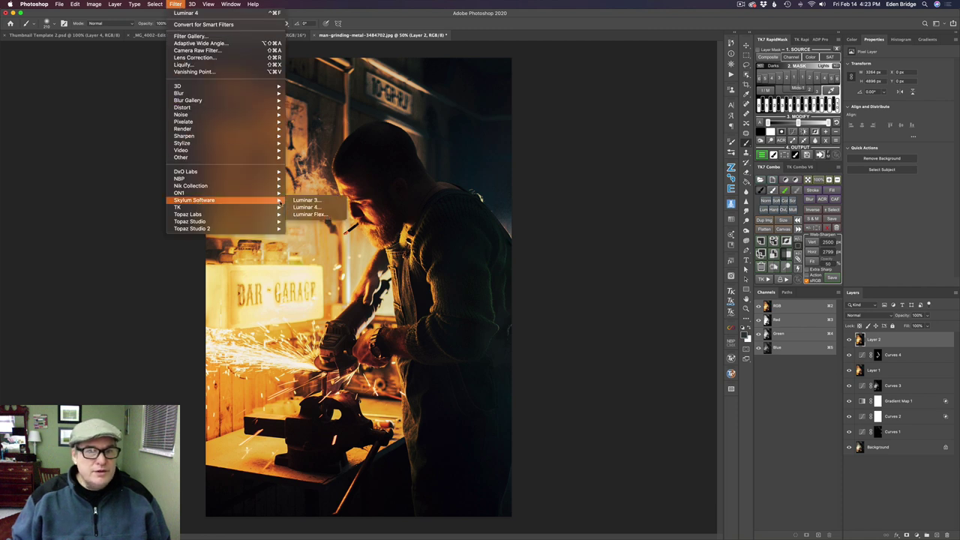
pyautogui.click(308, 208)
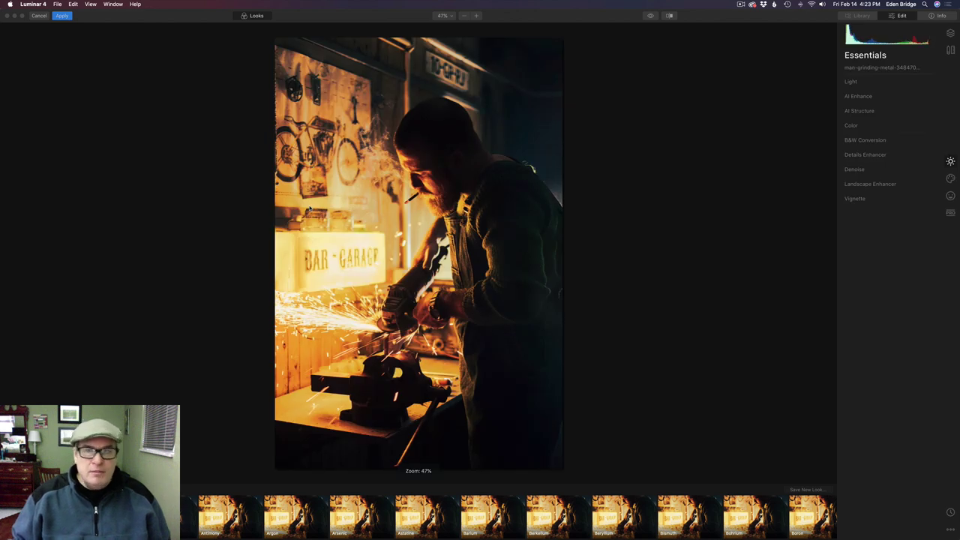
pyautogui.click(254, 16)
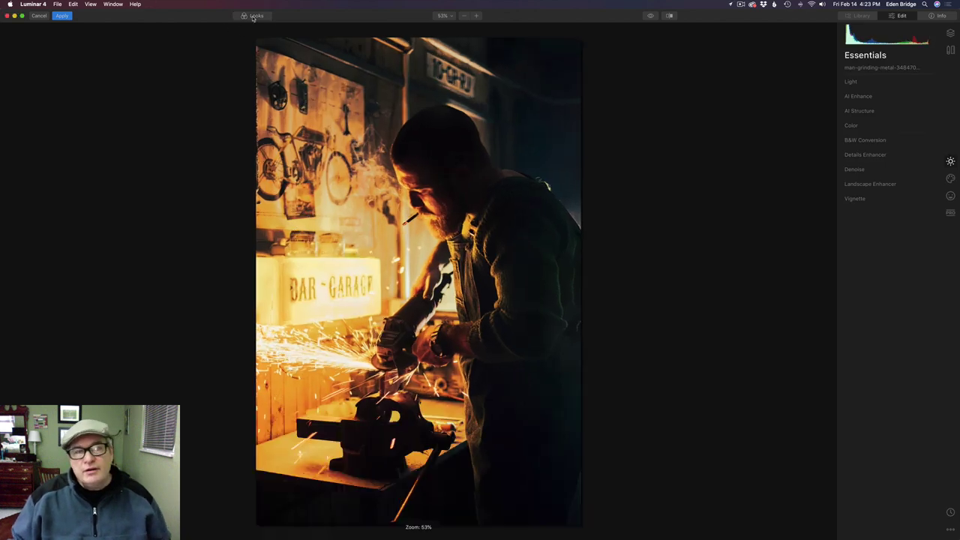
# Step: Apply the Red Trace LUT from Color Styles with the amount set to 24, and compare with and without the effect
pyautogui.click(950, 178)
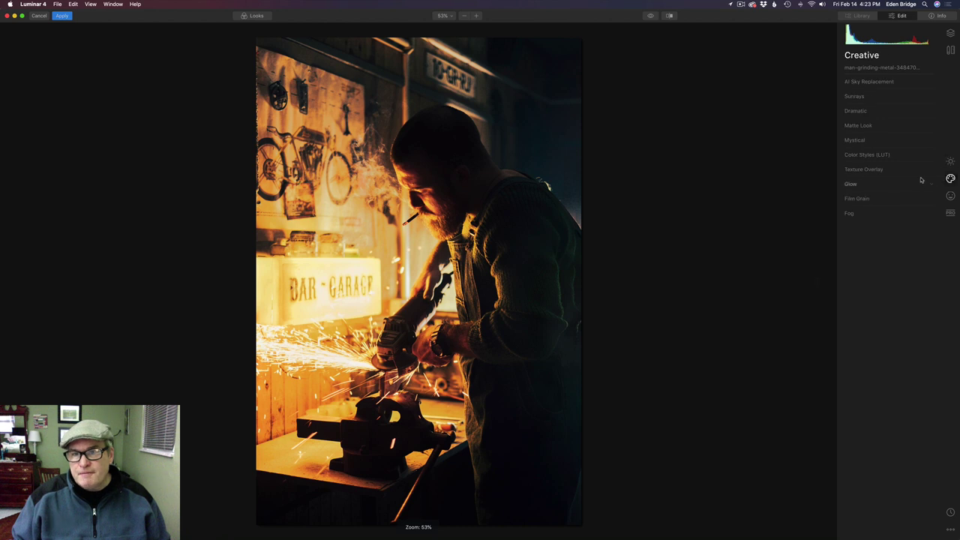
pyautogui.click(893, 156)
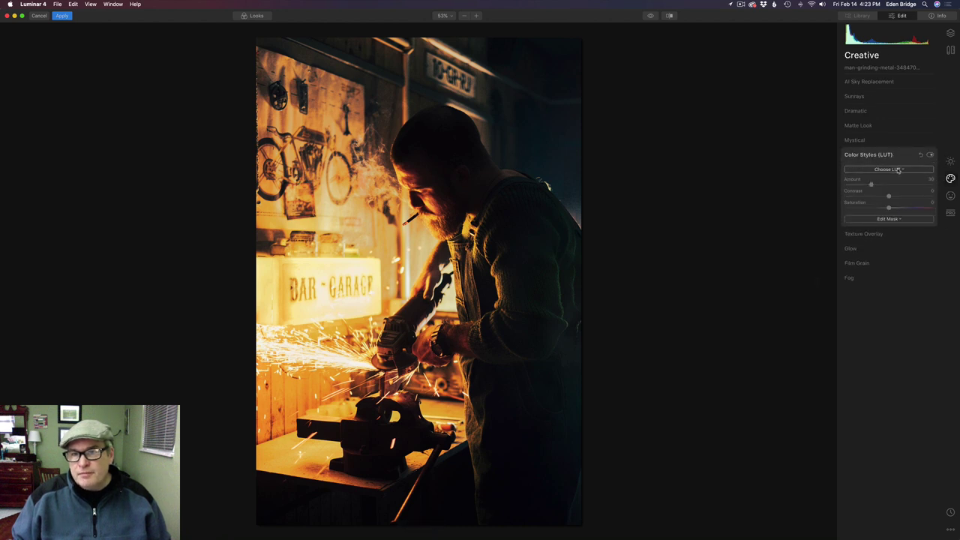
pyautogui.click(898, 169)
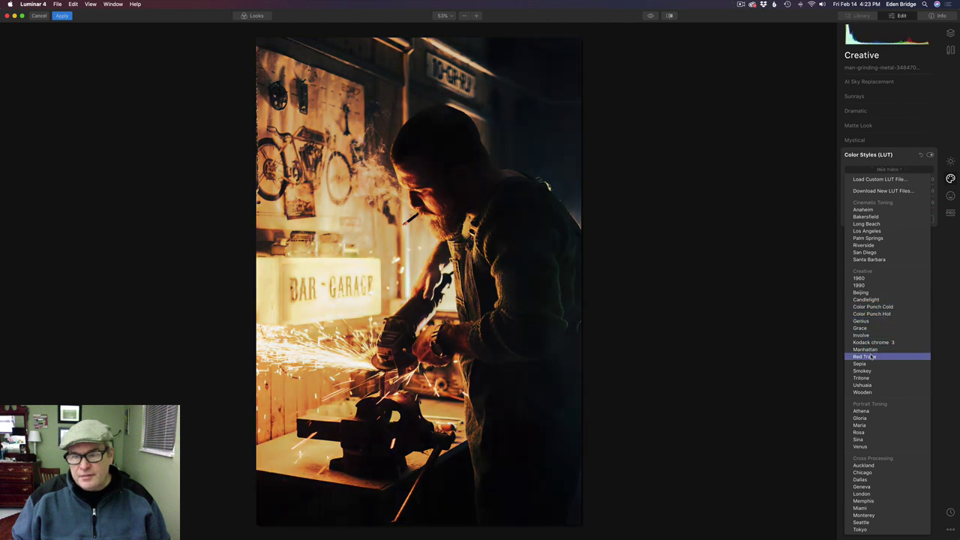
pyautogui.click(870, 357)
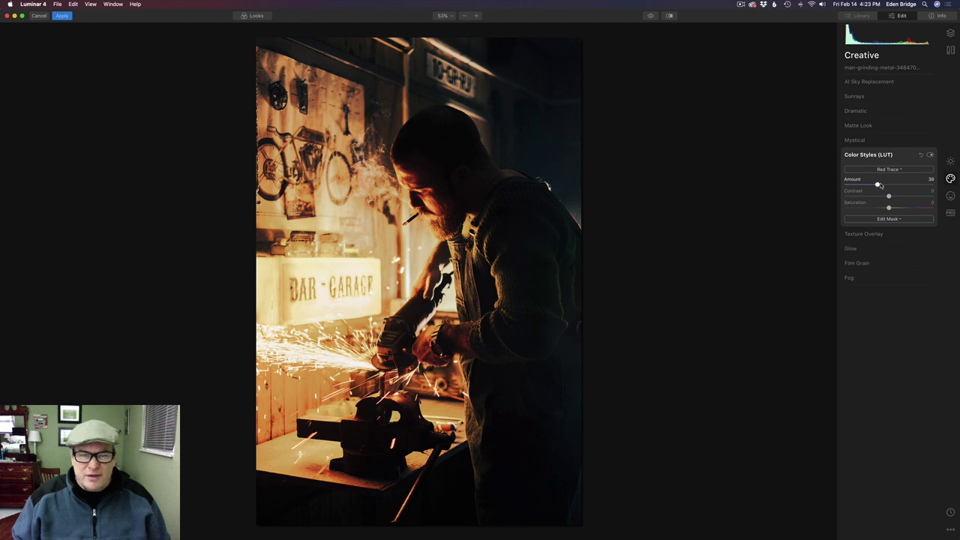
pyautogui.moveTo(880, 185); pyautogui.dragTo(866, 184)
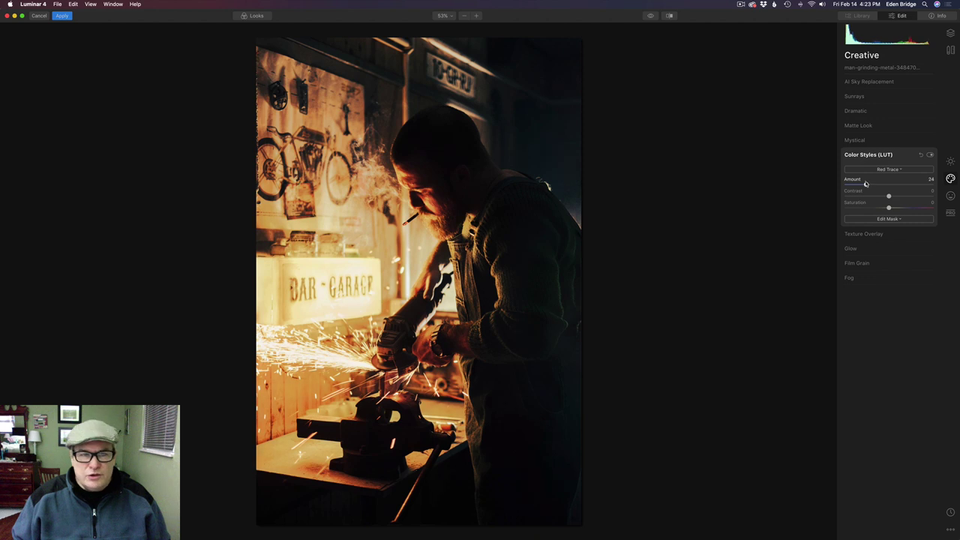
pyautogui.click(930, 155)
pyautogui.click(930, 156)
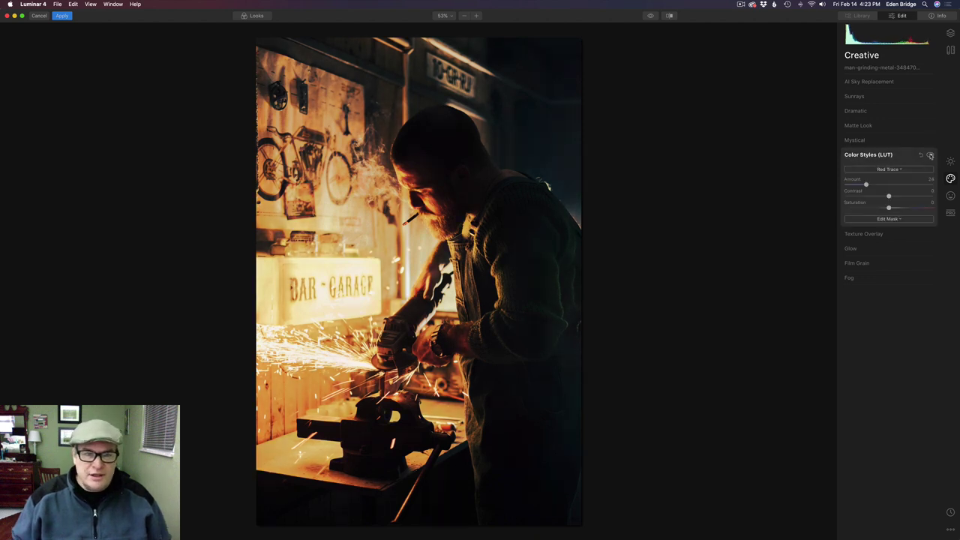
pyautogui.click(930, 156)
pyautogui.click(930, 155)
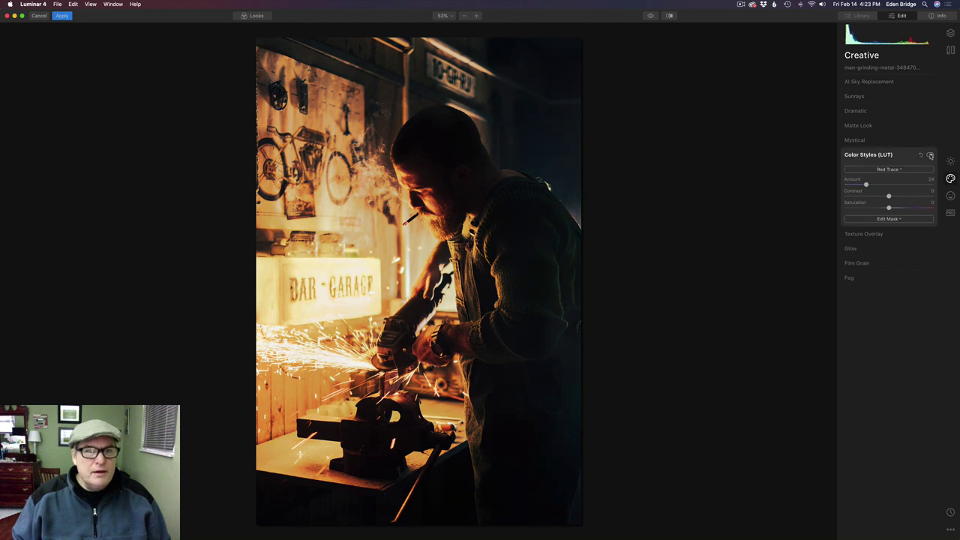
# Step: Apply the Luminar edit to the layer back in Photoshop, and compare the full edit with the original background
pyautogui.click(64, 16)
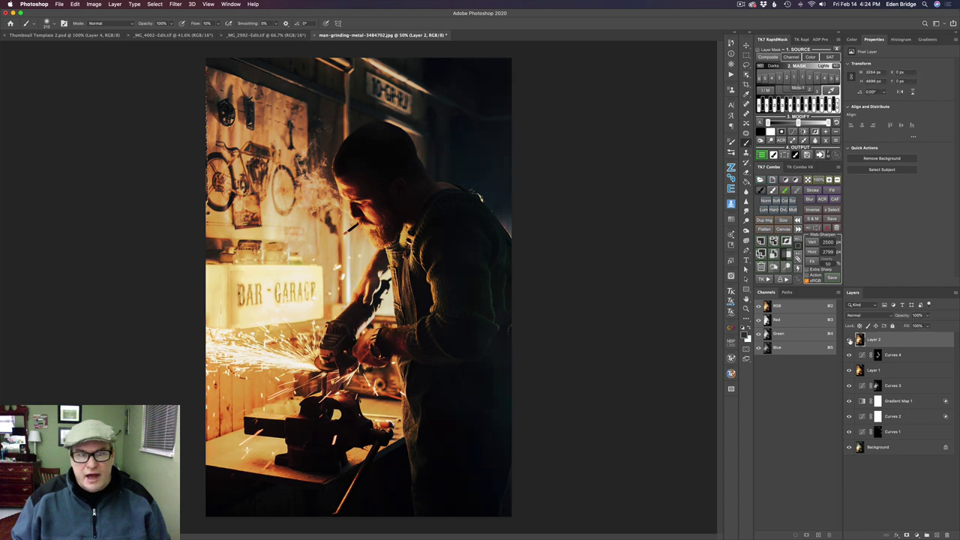
pyautogui.keyDown('alt'); pyautogui.click(849, 447); pyautogui.keyUp('alt')
pyautogui.keyDown('alt'); pyautogui.click(849, 447); pyautogui.keyUp('alt')
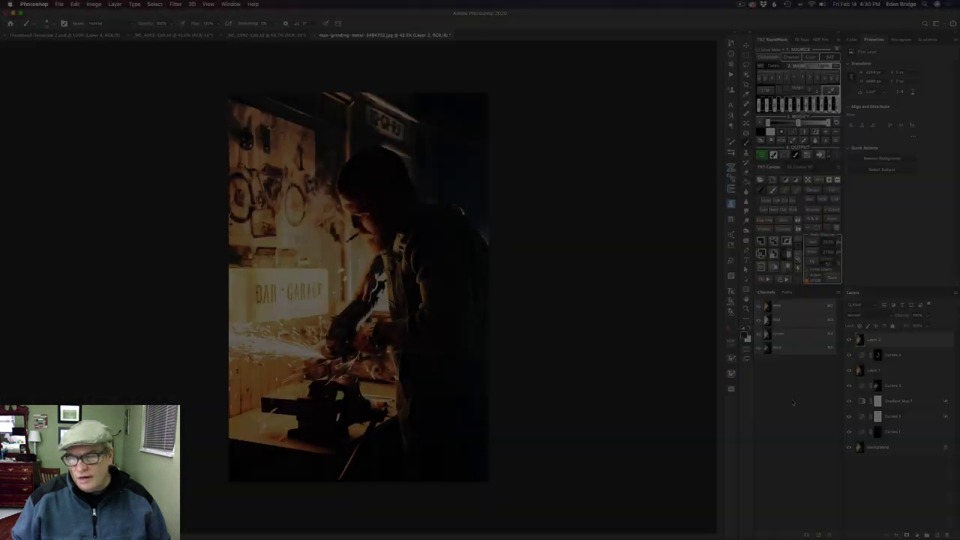
# Step: Duplicate Layer 2 and open the copy in the Topaz Studio 2 filter
pyautogui.press('super+j')
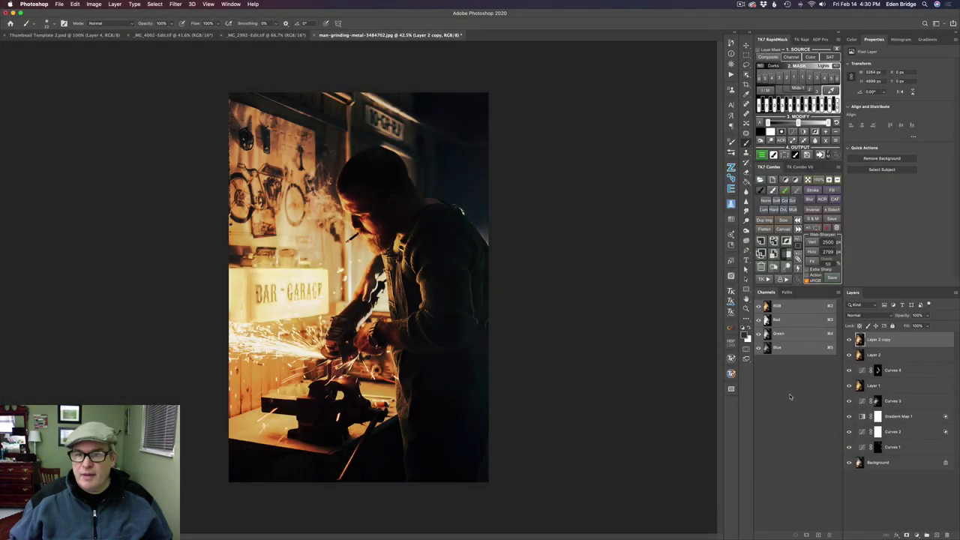
pyautogui.click(175, 4)
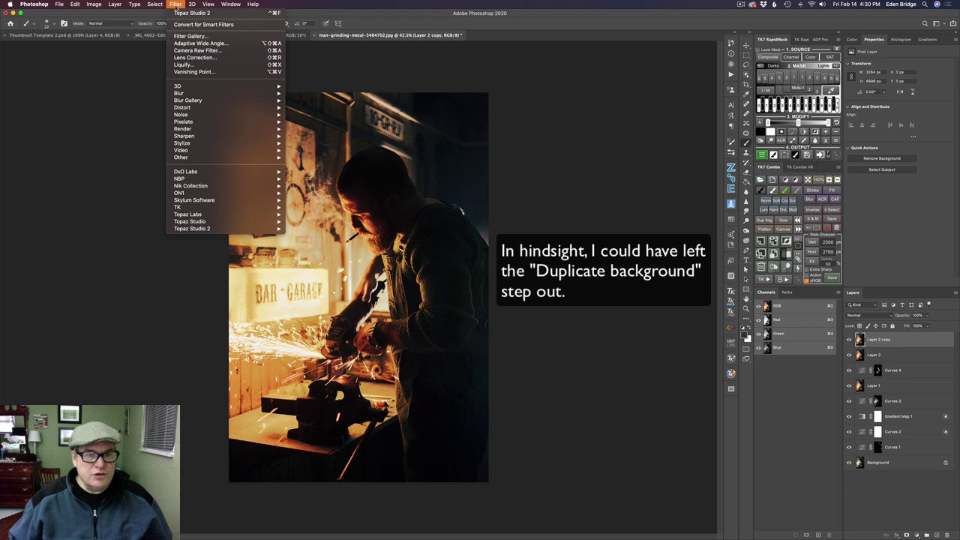
pyautogui.moveTo(270, 228)
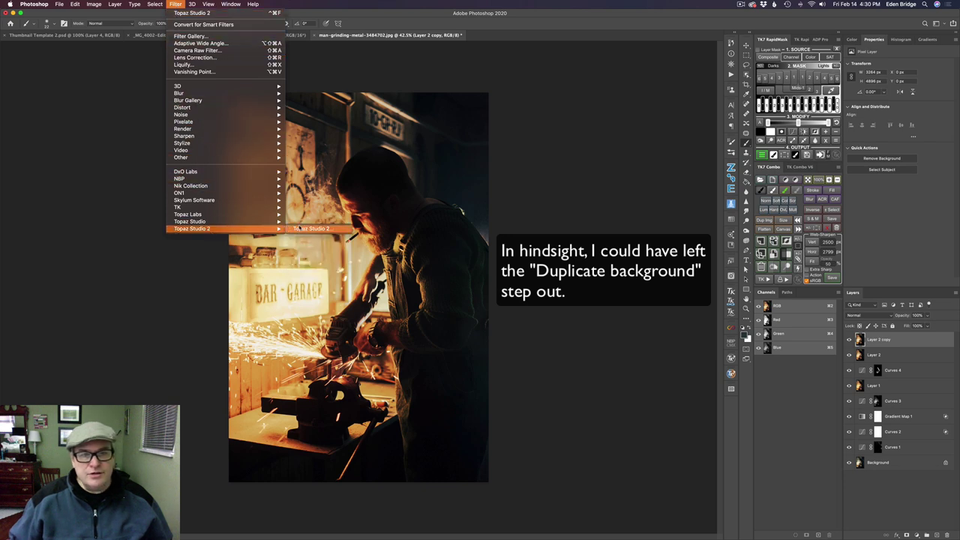
pyautogui.click(304, 229)
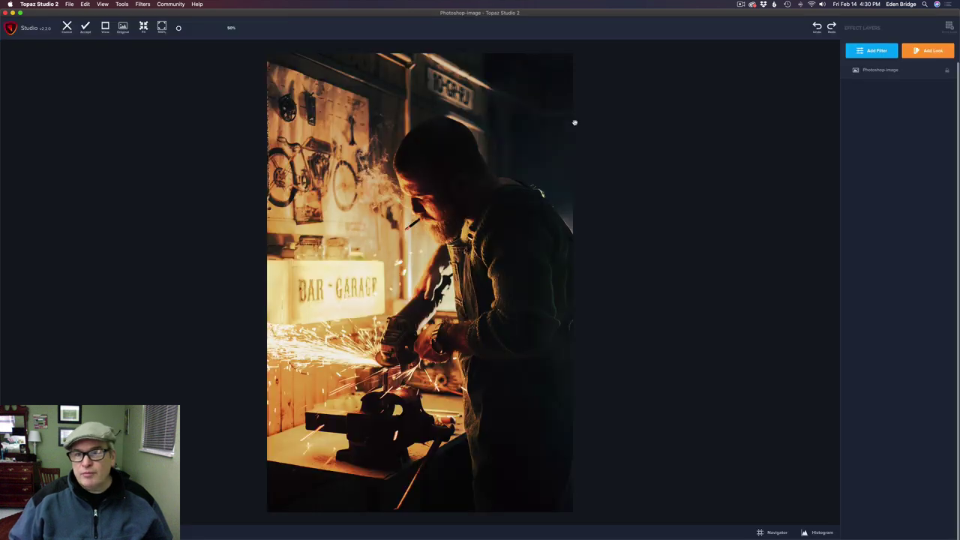
# Step: Add a Precision Detail filter and set Overall Small Detail to 0.47
pyautogui.click(879, 51)
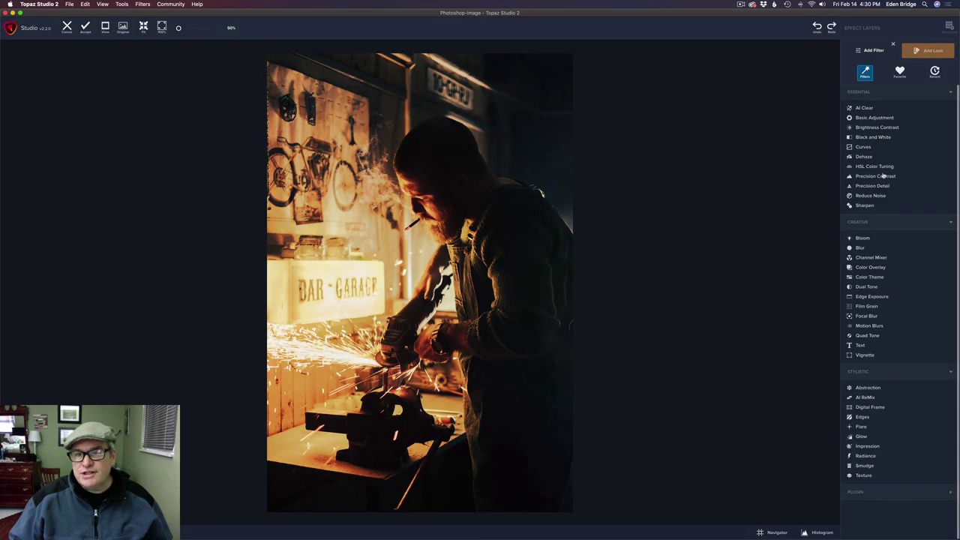
pyautogui.click(882, 187)
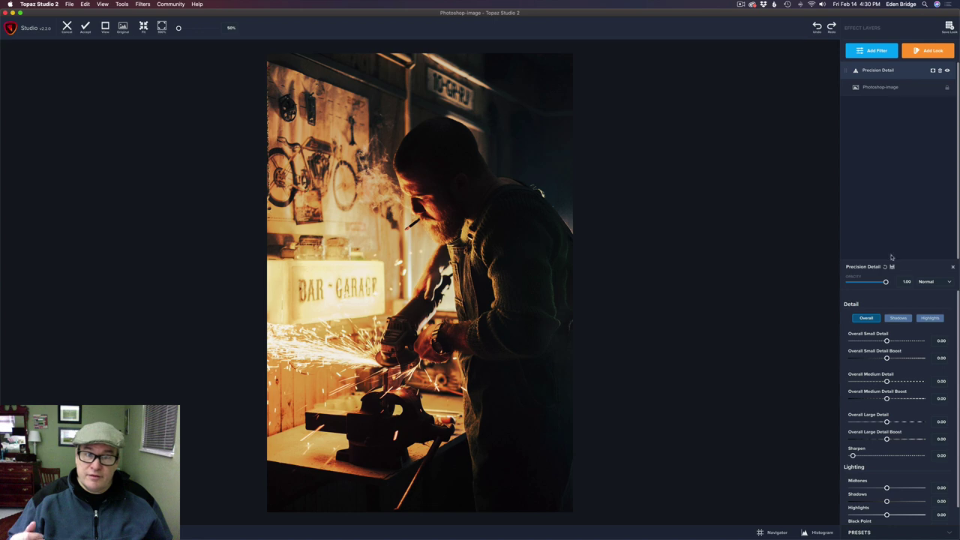
pyautogui.scroll(5, 532, 251)
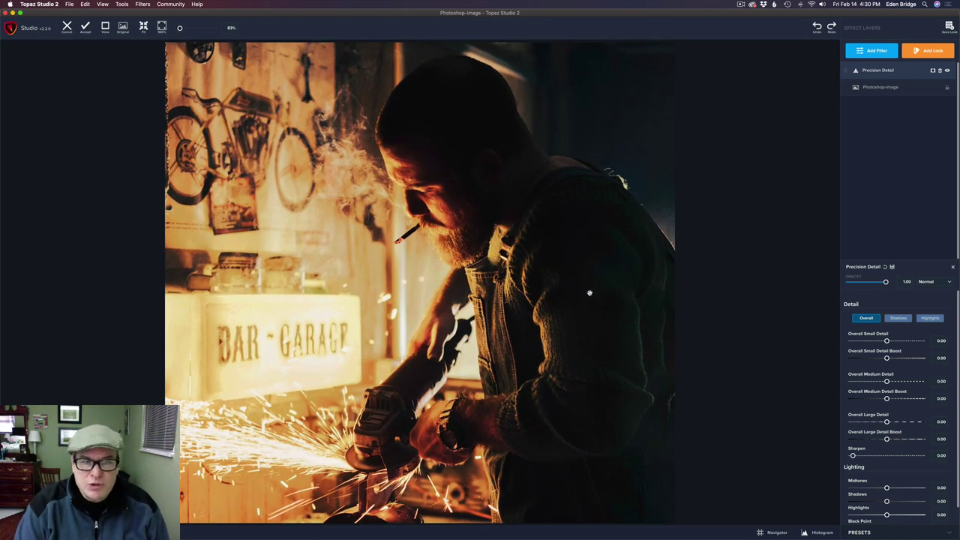
pyautogui.press('\\')
pyautogui.moveTo(587, 289); pyautogui.dragTo(579, 247)
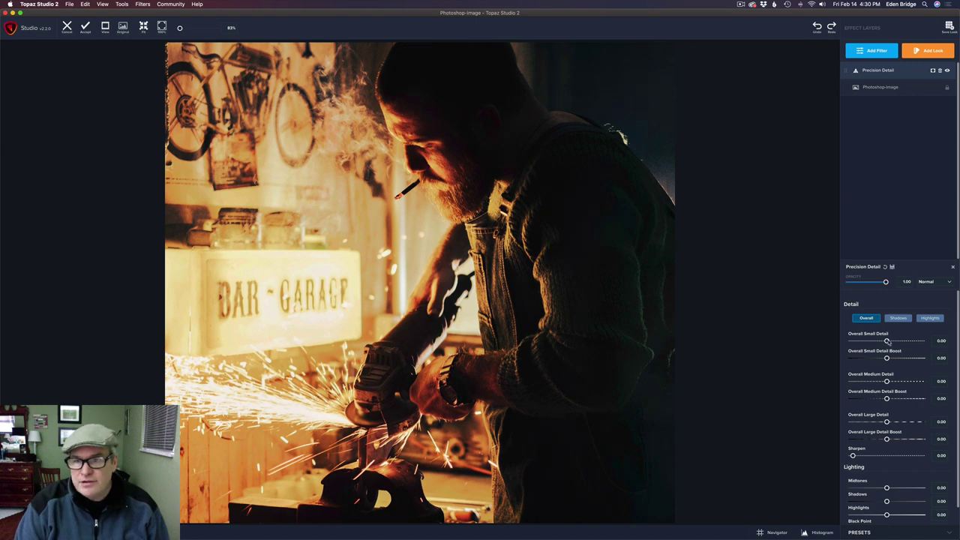
pyautogui.moveTo(886, 341); pyautogui.dragTo(903, 341)
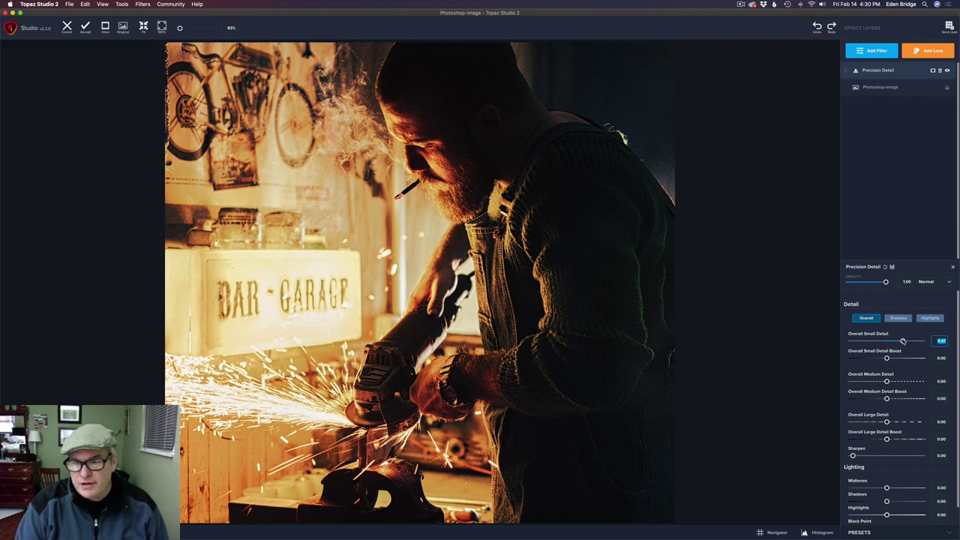
# Step: Set Overall Medium Detail to 0.18 and Overall Large Detail to 0.19, and apply the filter back to the layer in Photoshop
pyautogui.click(887, 381)
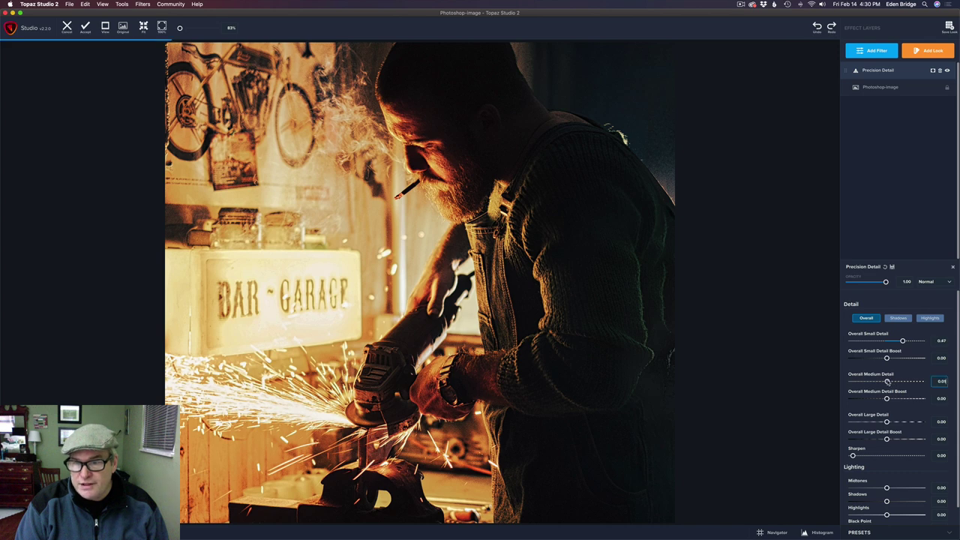
pyautogui.moveTo(897, 382); pyautogui.dragTo(893, 382)
pyautogui.moveTo(888, 424)
pyautogui.mouseDown()
pyautogui.moveTo(907, 423)
pyautogui.moveTo(893, 422)
pyautogui.mouseUp()
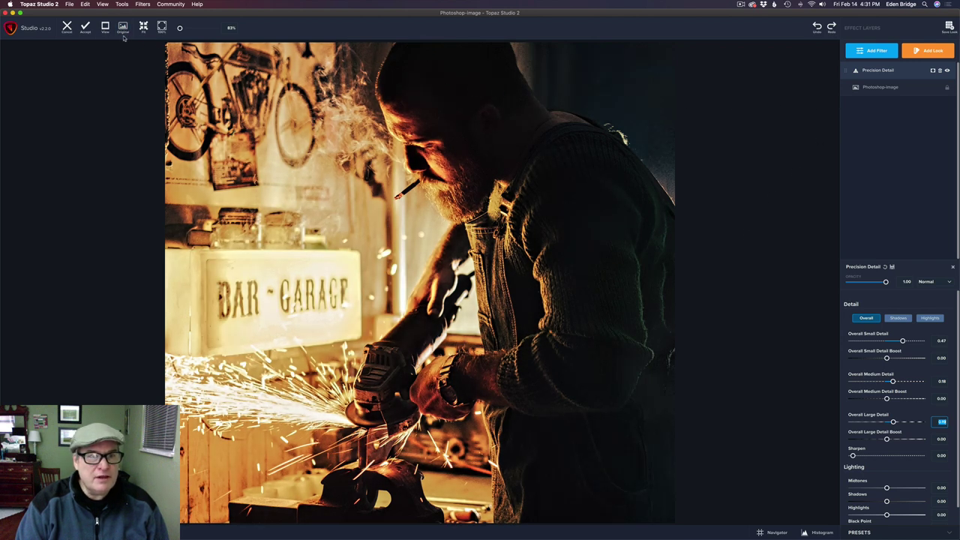
pyautogui.click(86, 27)
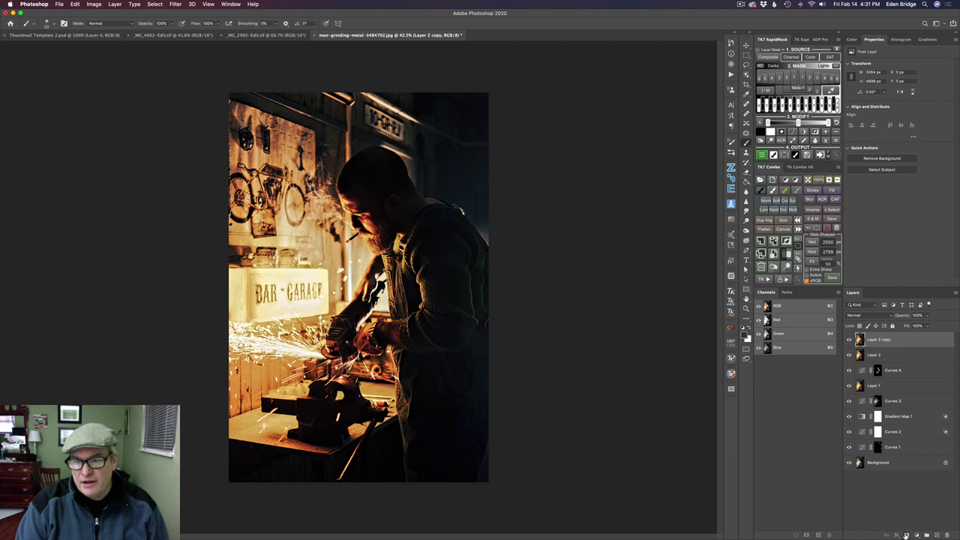
# Step: Add a black mask to Layer 2 copy and paint white over the man's face, arm, hands and the sparks to reveal the detail
pyautogui.click(906, 536)
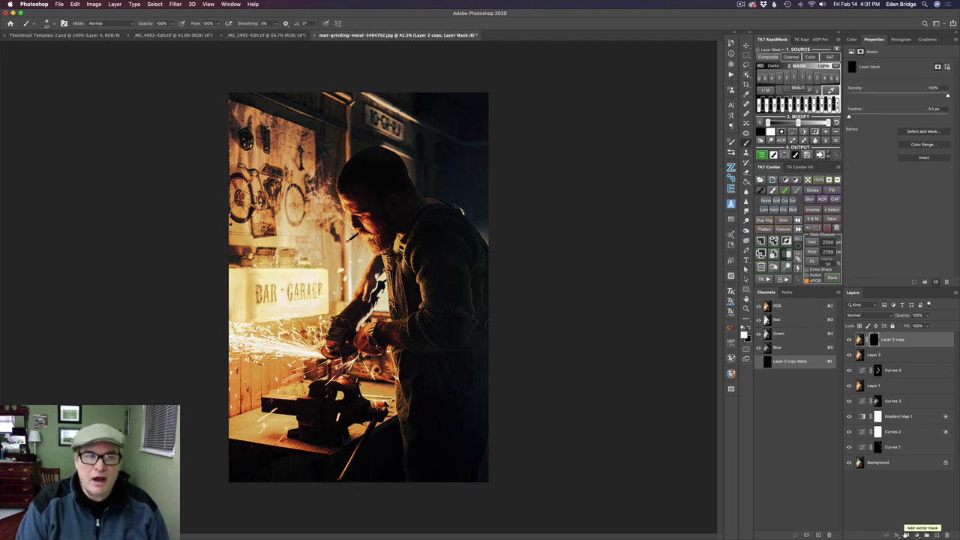
pyautogui.press('super+plus')
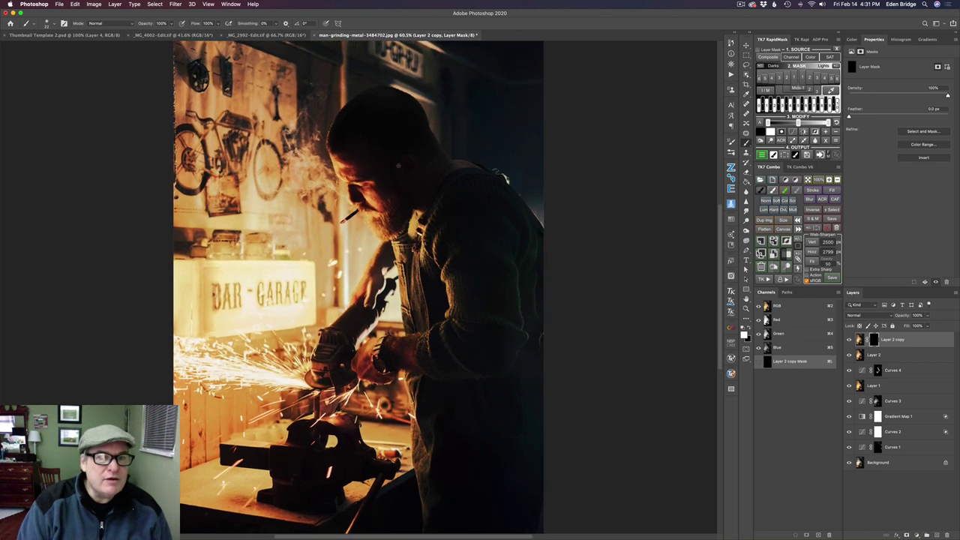
pyautogui.moveTo(356, 153)
pyautogui.mouseDown()
pyautogui.moveTo(368, 155)
pyautogui.moveTo(350, 168)
pyautogui.moveTo(402, 240)
pyautogui.moveTo(391, 255)
pyautogui.moveTo(407, 234)
pyautogui.moveTo(412, 267)
pyautogui.moveTo(420, 240)
pyautogui.moveTo(415, 325)
pyautogui.moveTo(375, 364)
pyautogui.moveTo(421, 357)
pyautogui.moveTo(446, 279)
pyautogui.moveTo(437, 242)
pyautogui.moveTo(365, 323)
pyautogui.moveTo(384, 267)
pyautogui.moveTo(325, 362)
pyautogui.moveTo(375, 364)
pyautogui.moveTo(420, 351)
pyautogui.moveTo(395, 361)
pyautogui.moveTo(422, 420)
pyautogui.moveTo(418, 462)
pyautogui.moveTo(339, 360)
pyautogui.moveTo(325, 378)
pyautogui.moveTo(327, 409)
pyautogui.moveTo(309, 414)
pyautogui.moveTo(348, 429)
pyautogui.moveTo(319, 368)
pyautogui.moveTo(285, 375)
pyautogui.moveTo(270, 390)
pyautogui.moveTo(292, 387)
pyautogui.moveTo(267, 417)
pyautogui.mouseUp()
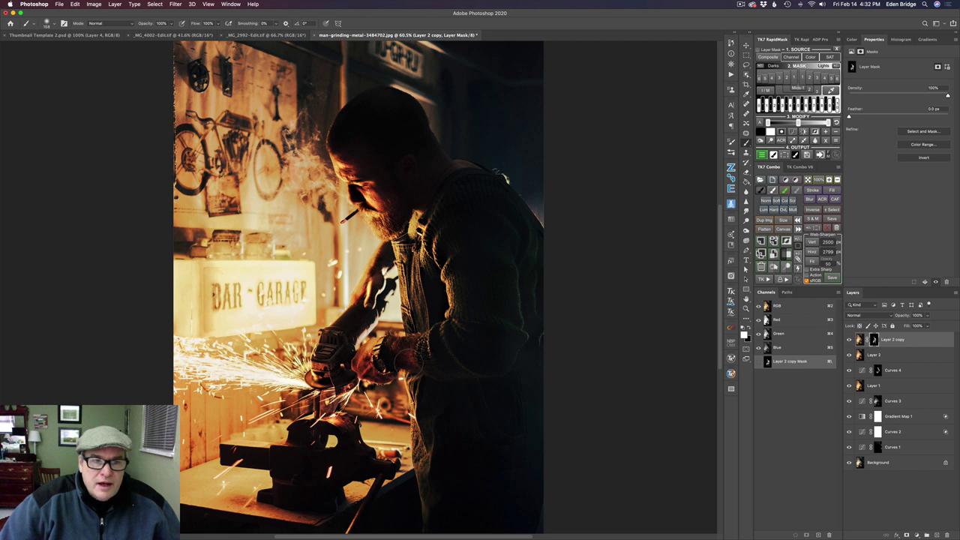
pyautogui.moveTo(363, 216); pyautogui.dragTo(350, 222)
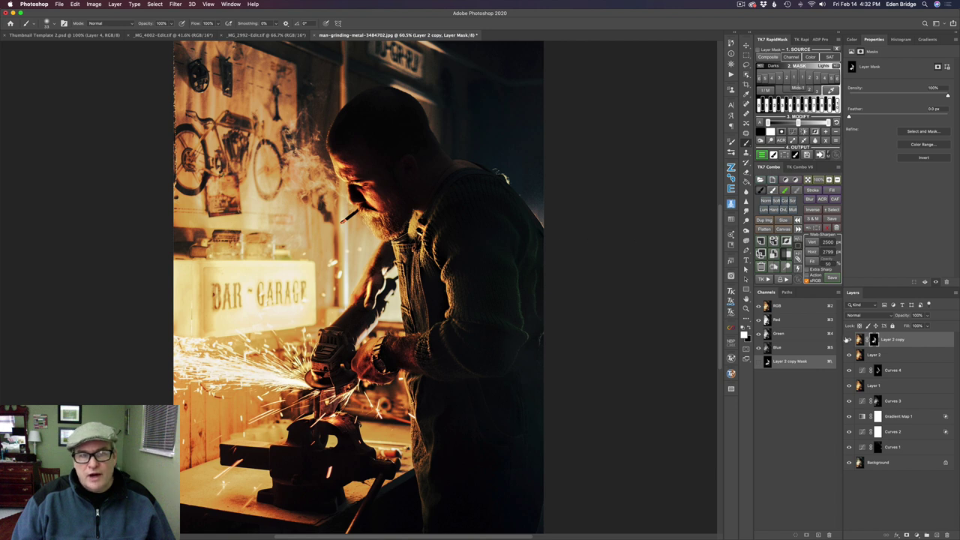
# Step: Paint white on the Layer 2 copy mask over the smoke, and compare with and without the layer
pyautogui.moveTo(360, 194)
pyautogui.mouseDown()
pyautogui.moveTo(383, 279)
pyautogui.moveTo(361, 193)
pyautogui.mouseUp()
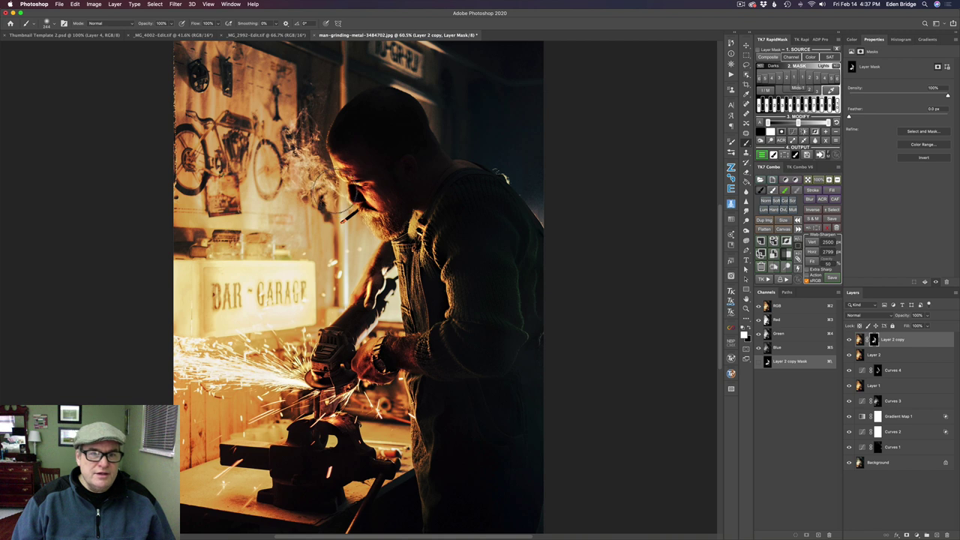
pyautogui.moveTo(309, 176)
pyautogui.mouseDown()
pyautogui.moveTo(292, 171)
pyautogui.moveTo(303, 169)
pyautogui.moveTo(312, 117)
pyautogui.mouseUp()
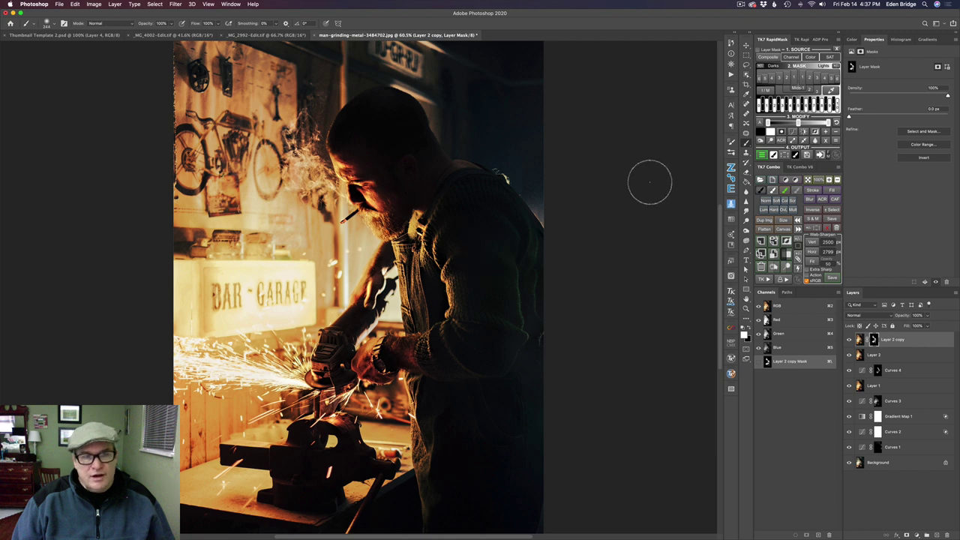
pyautogui.click(850, 340)
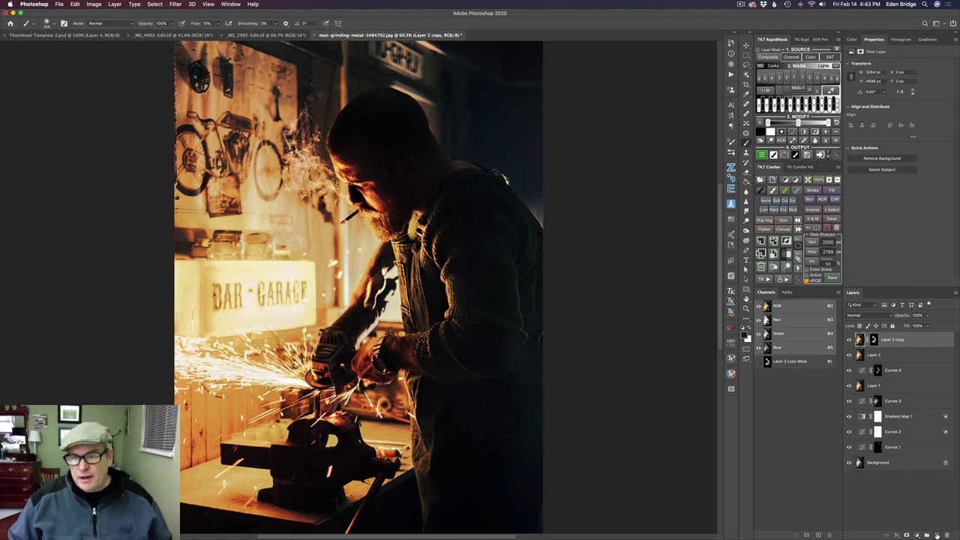
# Step: Add a blank layer above Layer 2 copy and paint a dark tone over the bright patch behind the man's shoulder
pyautogui.click(936, 535)
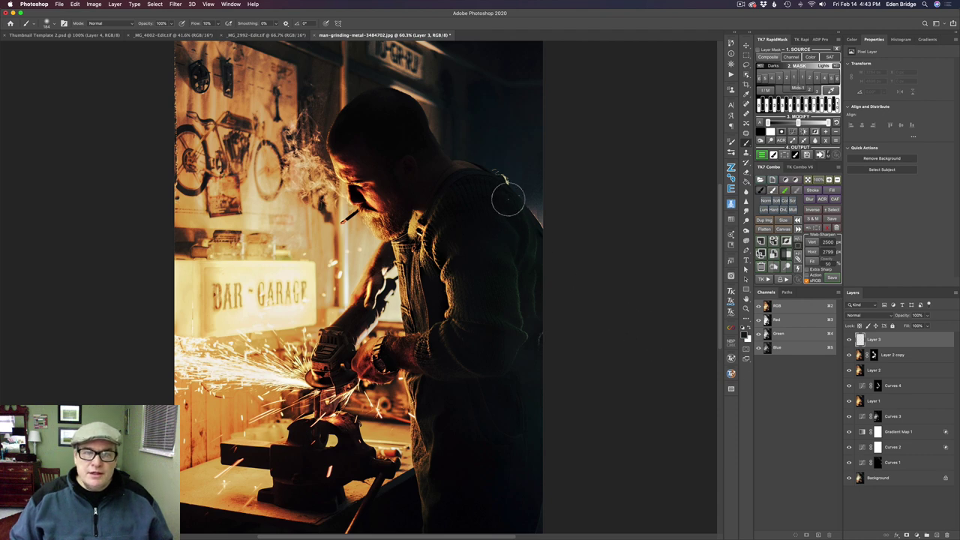
pyautogui.scroll(5, 508, 197)
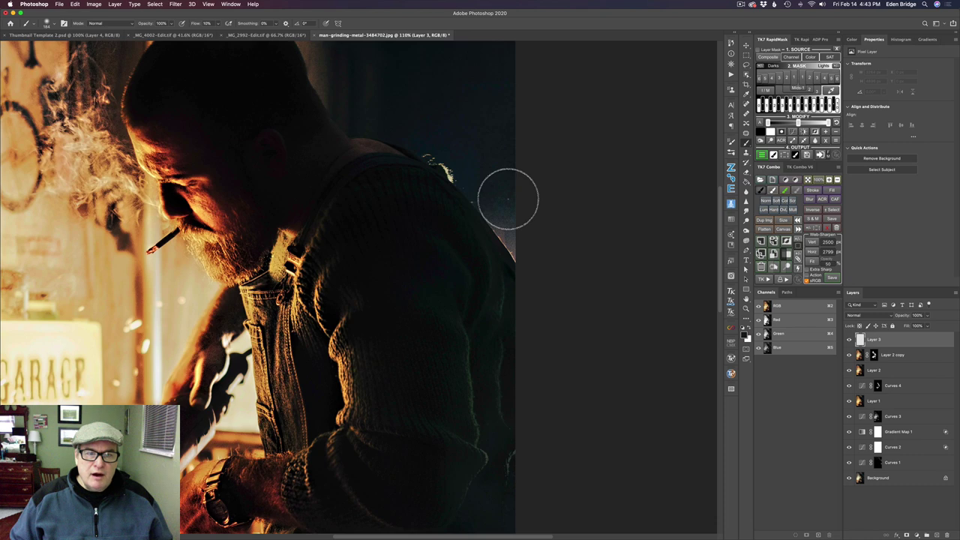
pyautogui.press('[')
pyautogui.press('[')
pyautogui.press('[')
pyautogui.press('[')
pyautogui.press('[')
pyautogui.press('[')
pyautogui.press('[')
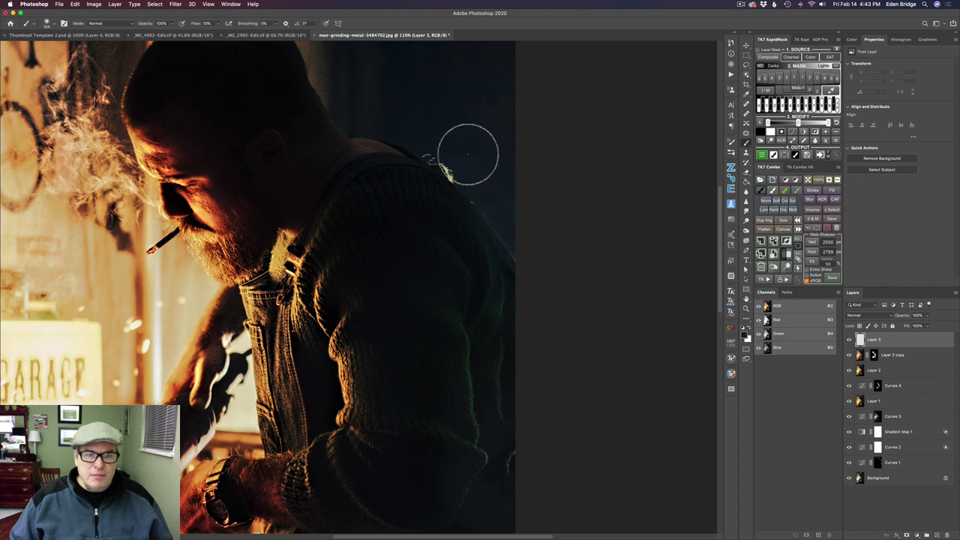
pyautogui.moveTo(468, 153); pyautogui.dragTo(490, 180)
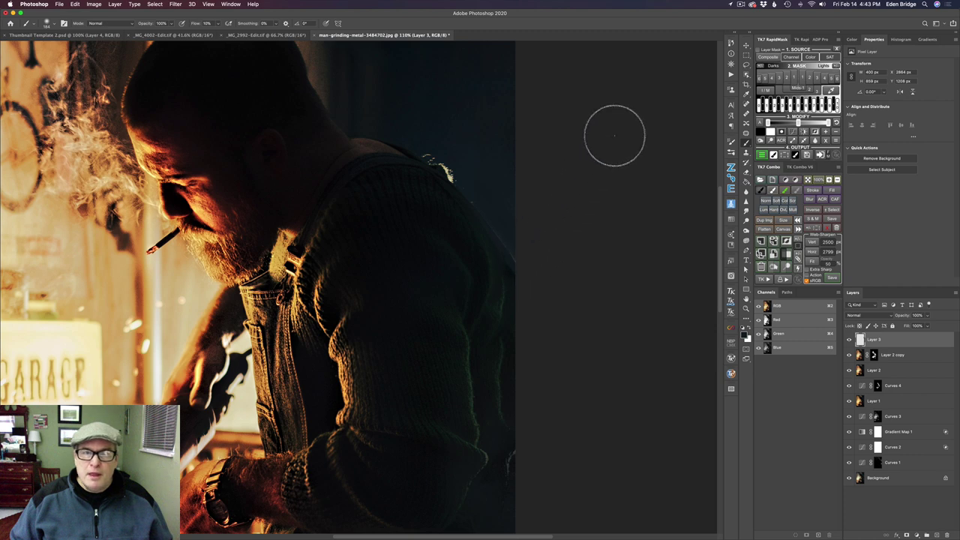
pyautogui.scroll(-6, 614, 135)
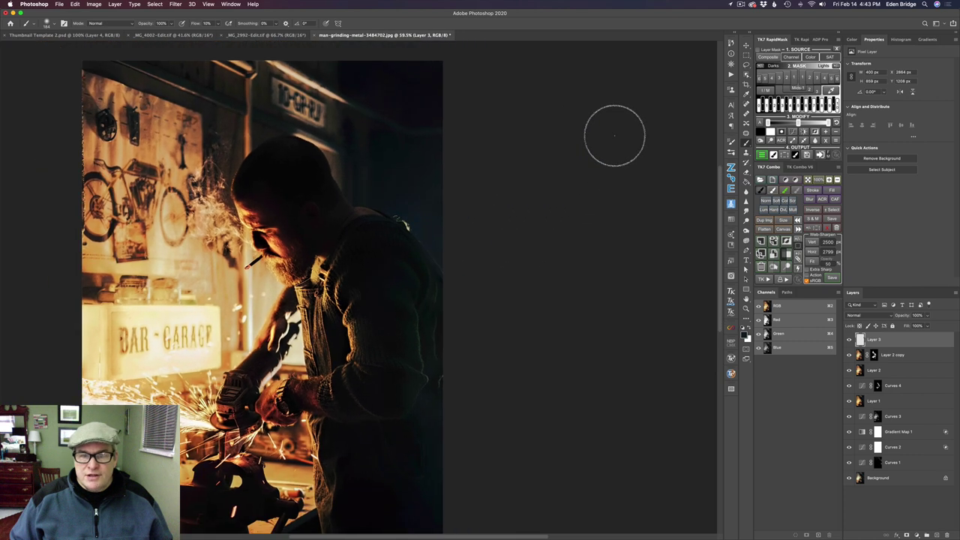
pyautogui.scroll(1, 614, 135)
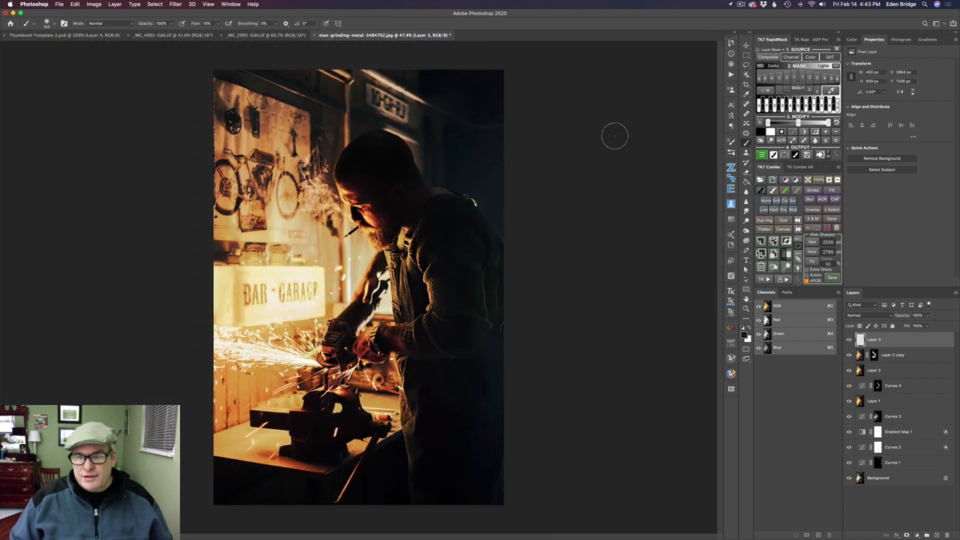
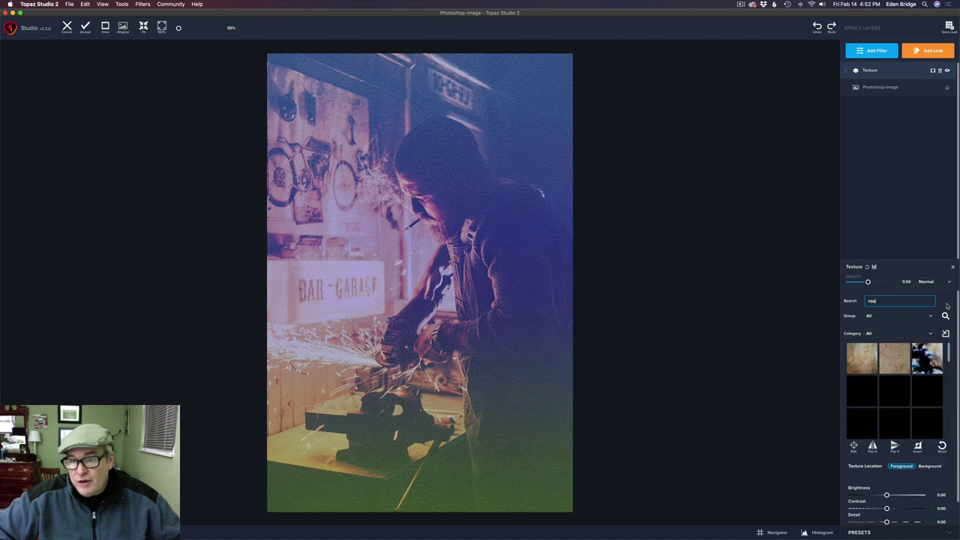
# Step: Search the textures for "egg beater", apply the first texture at opacity 1.00, and set its blend mode to Overlay
pyautogui.write('er')
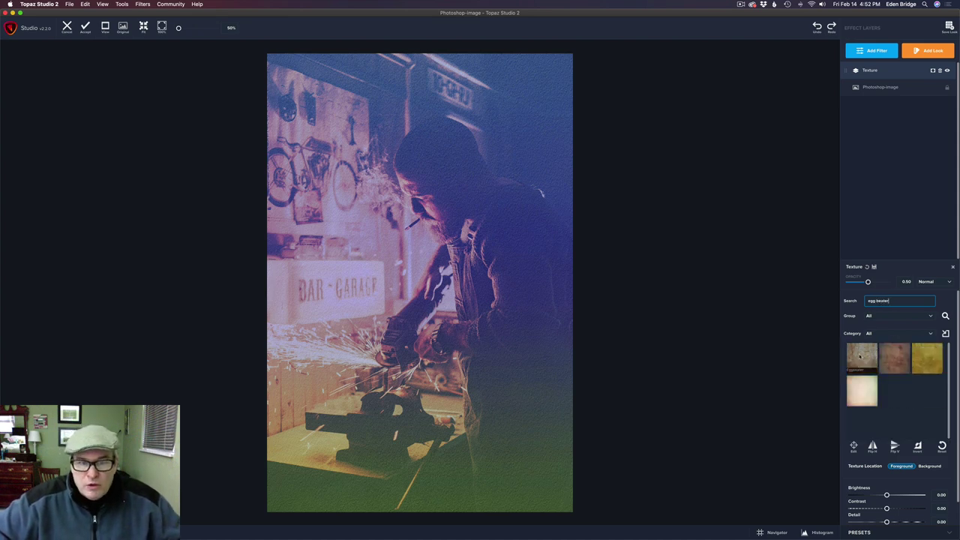
pyautogui.click(861, 357)
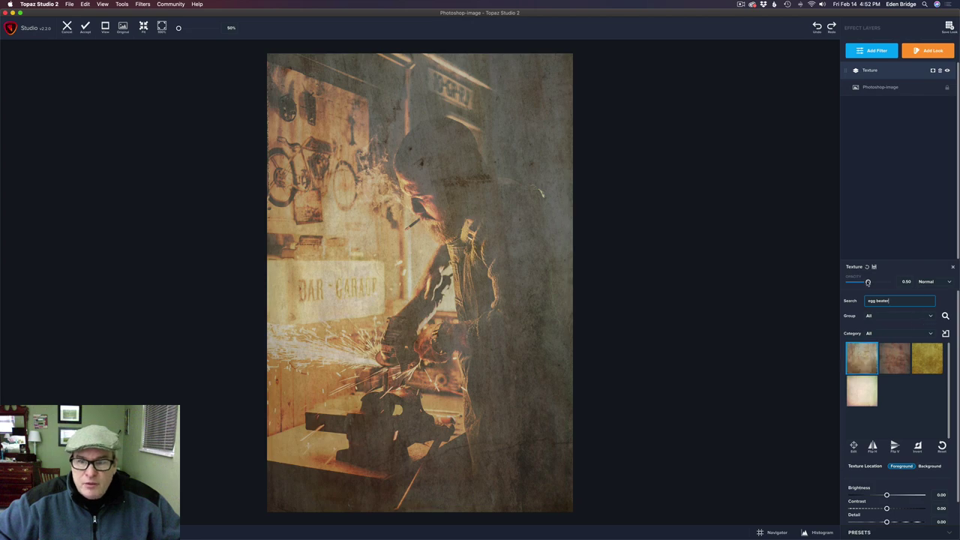
pyautogui.moveTo(868, 282); pyautogui.dragTo(885, 282)
pyautogui.click(945, 283)
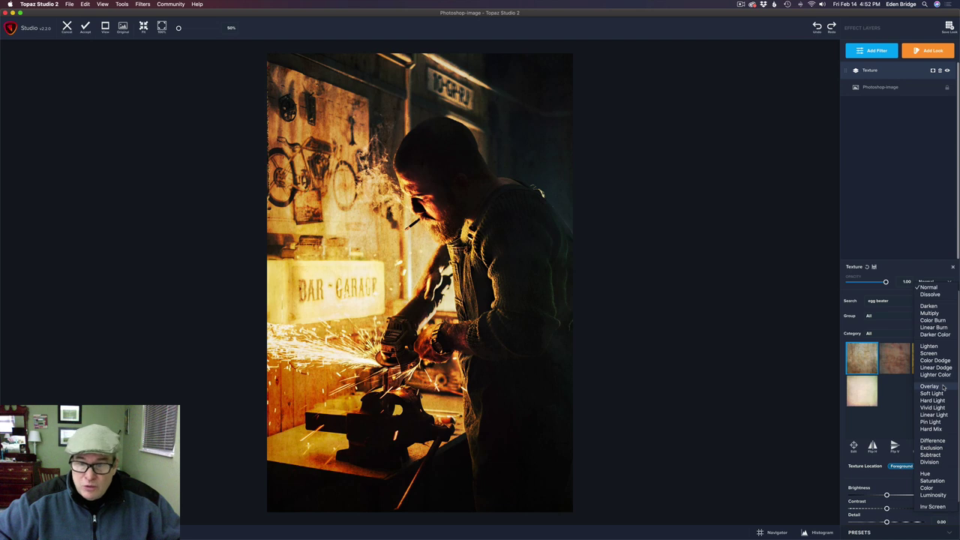
pyautogui.click(943, 387)
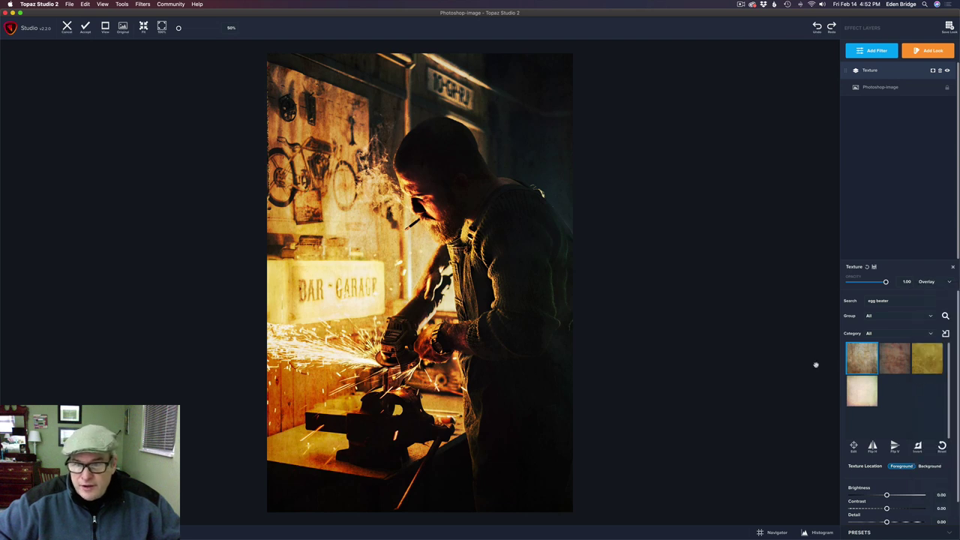
# Step: Set the texture's Contrast to -0.15, Detail to 0.14 and Saturation to -0.60
pyautogui.scroll(-3, 915, 442)
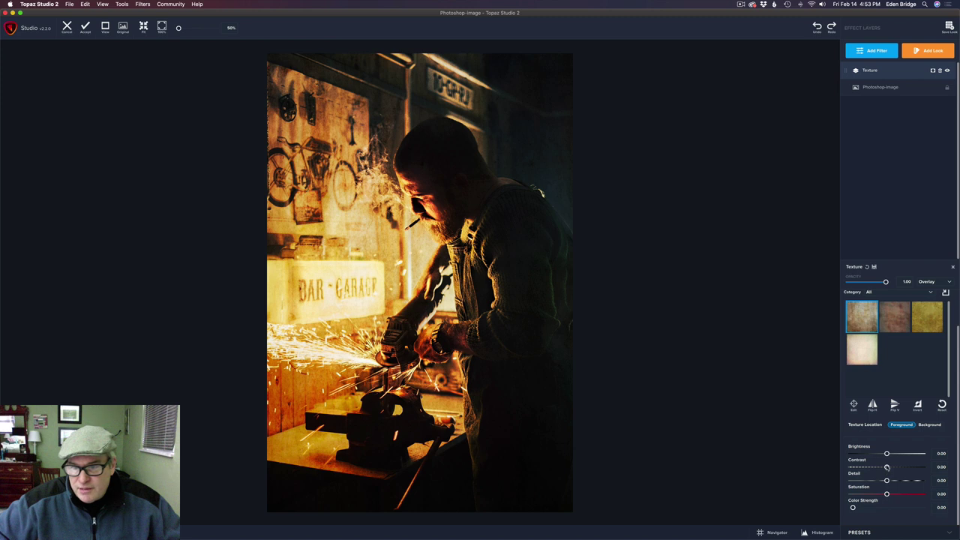
pyautogui.moveTo(886, 466); pyautogui.dragTo(892, 480)
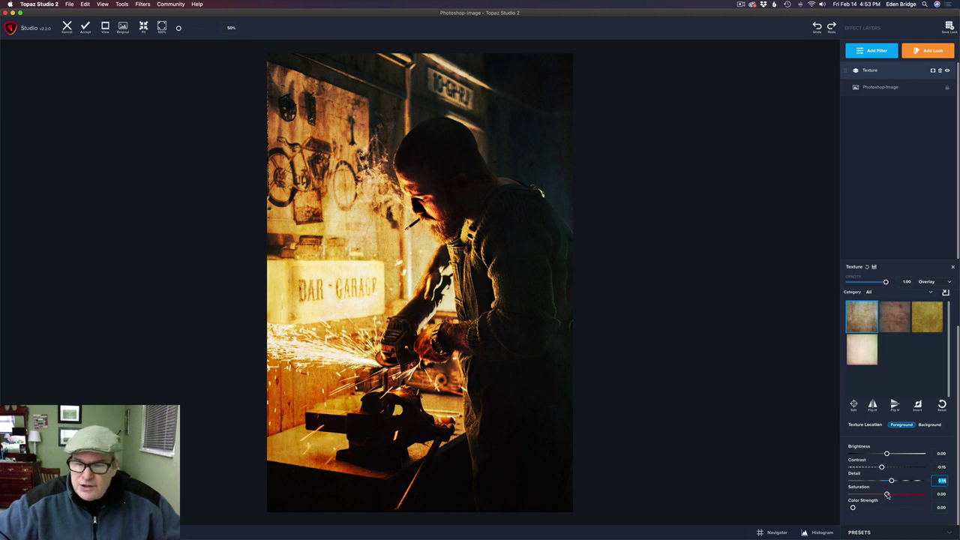
pyautogui.moveTo(888, 495); pyautogui.dragTo(867, 493)
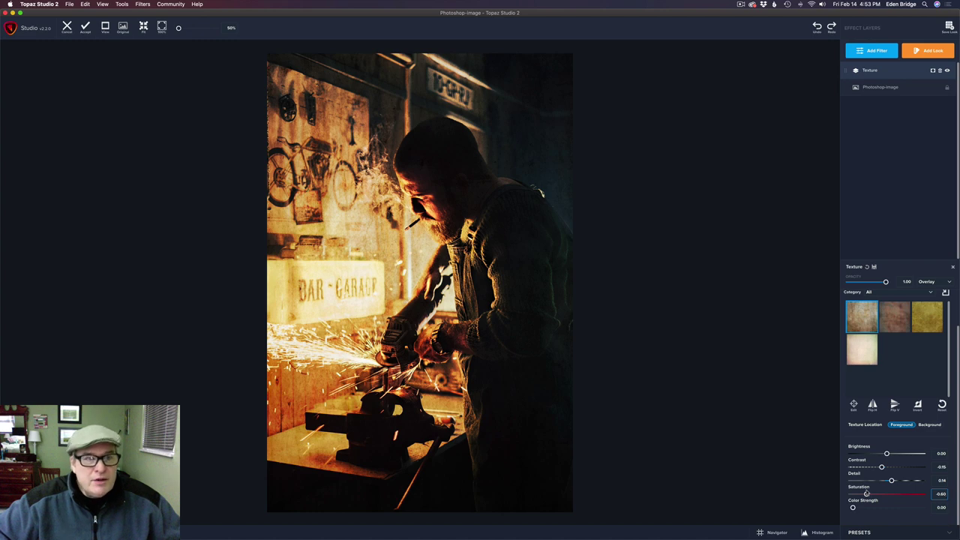
# Step: Apply the texture edit to Layer 4 back in Photoshop and add a white mask to that layer
pyautogui.click(85, 28)
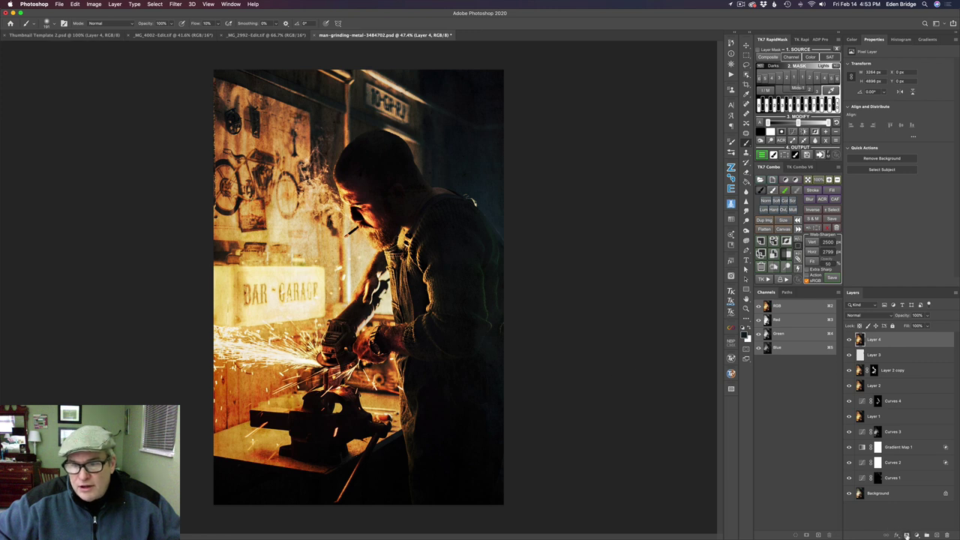
pyautogui.click(906, 535)
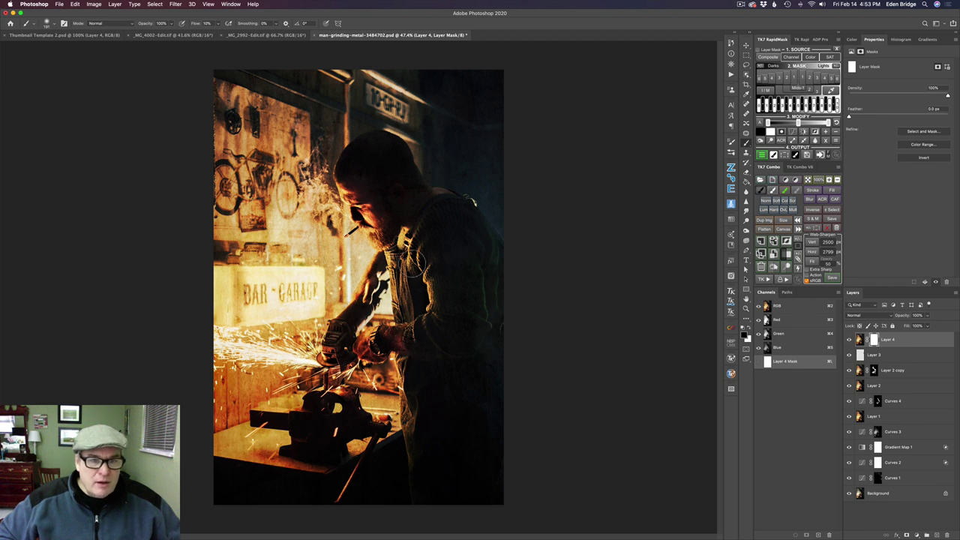
# Step: Paint black on Layer 4's mask to soften the texture over the man's torso and arm, comparing the layer on and off at 100% opacity
pyautogui.moveTo(378, 268); pyautogui.dragTo(377, 268)
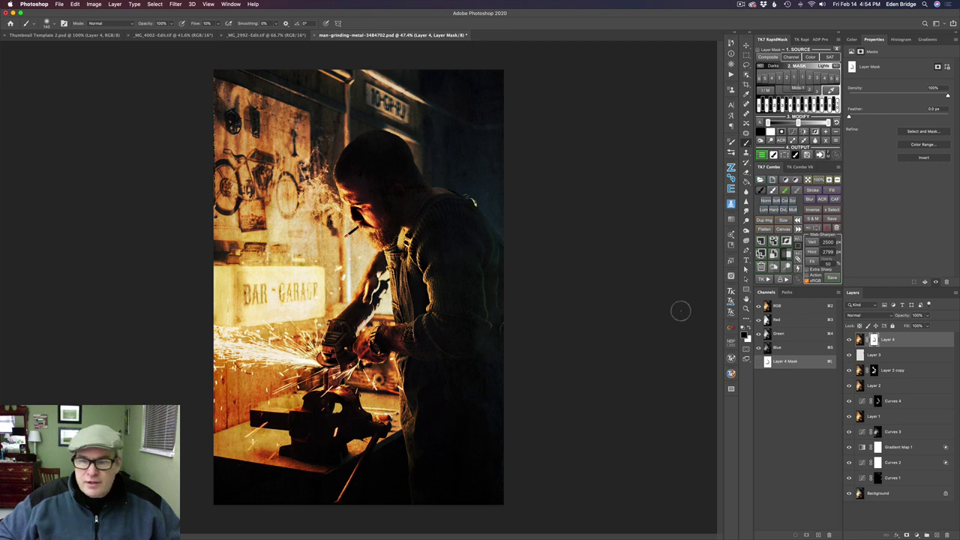
pyautogui.click(850, 339)
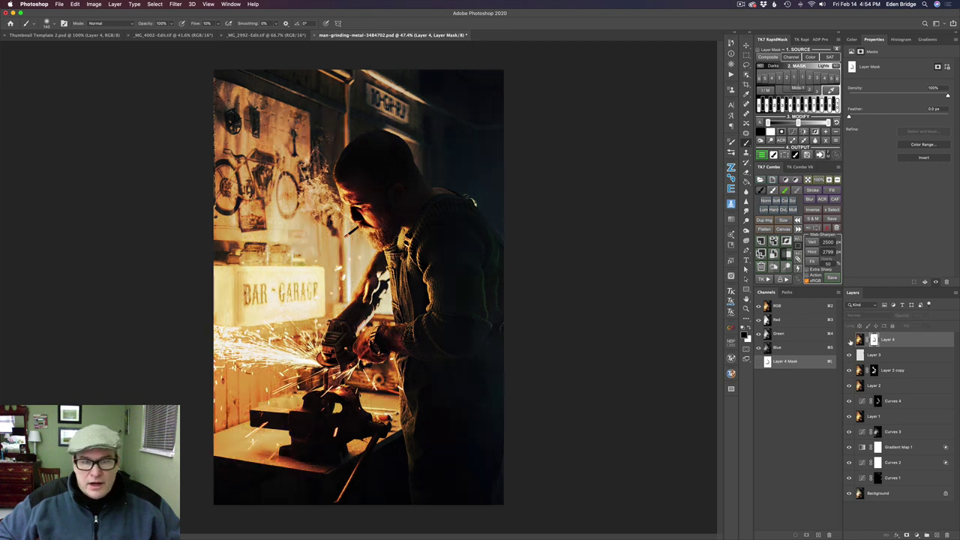
pyautogui.click(849, 339)
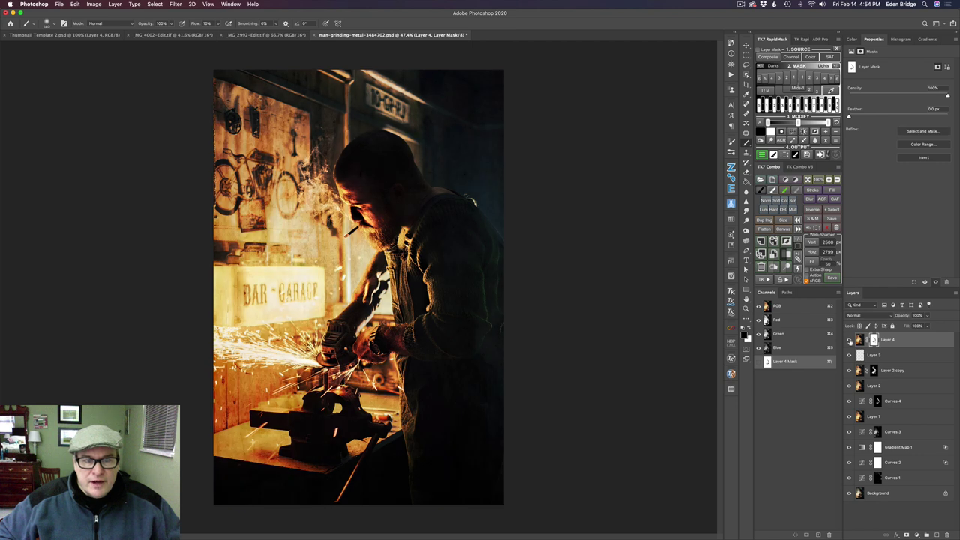
pyautogui.click(850, 339)
pyautogui.click(850, 340)
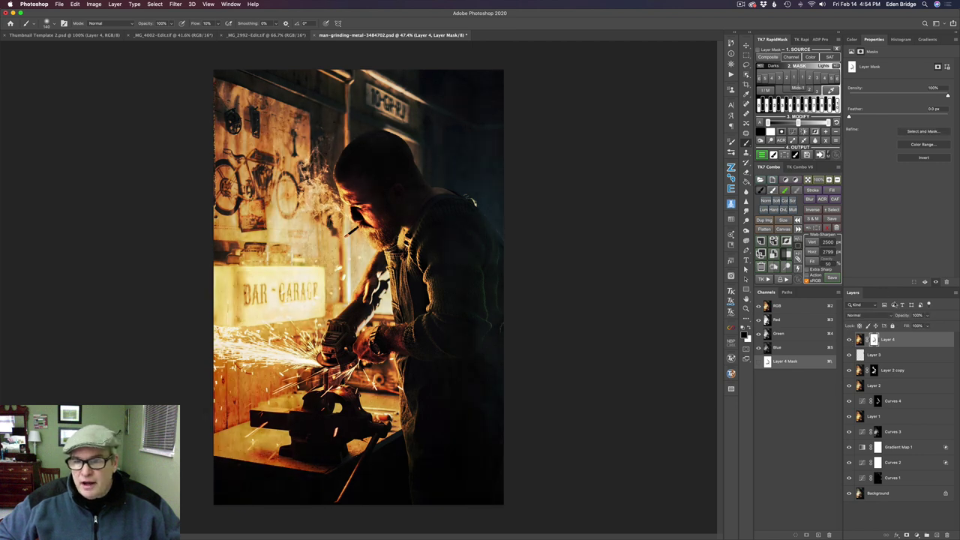
pyautogui.moveTo(906, 316); pyautogui.dragTo(860, 315)
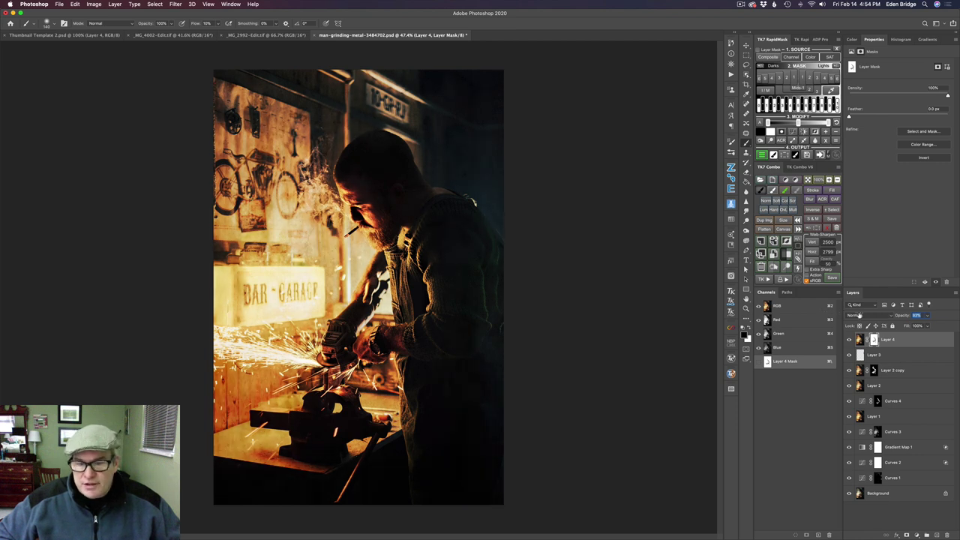
pyautogui.moveTo(859, 315); pyautogui.dragTo(879, 315)
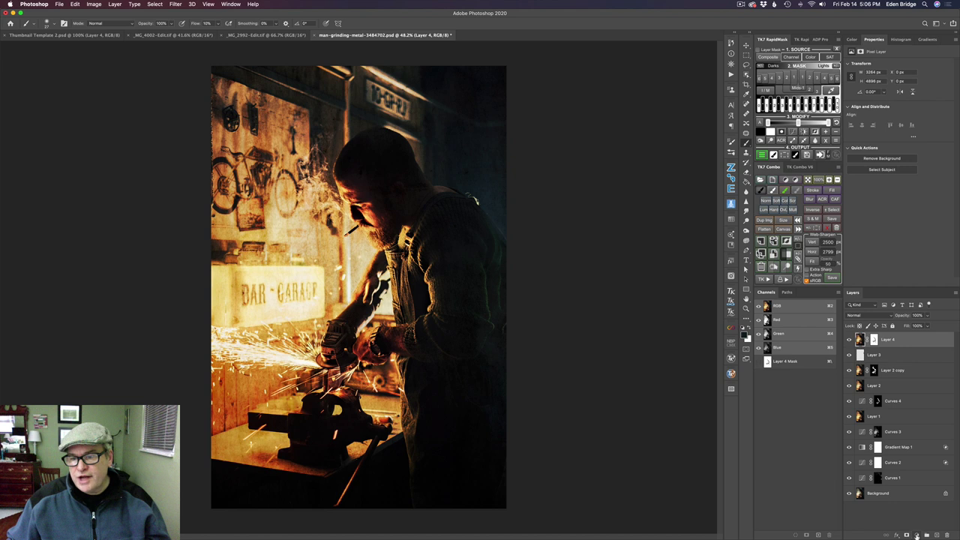
# Step: Add a Hue/Saturation adjustment layer above Layer 4 with Colorize on, Hue 10 and Saturation 100
pyautogui.click(916, 534)
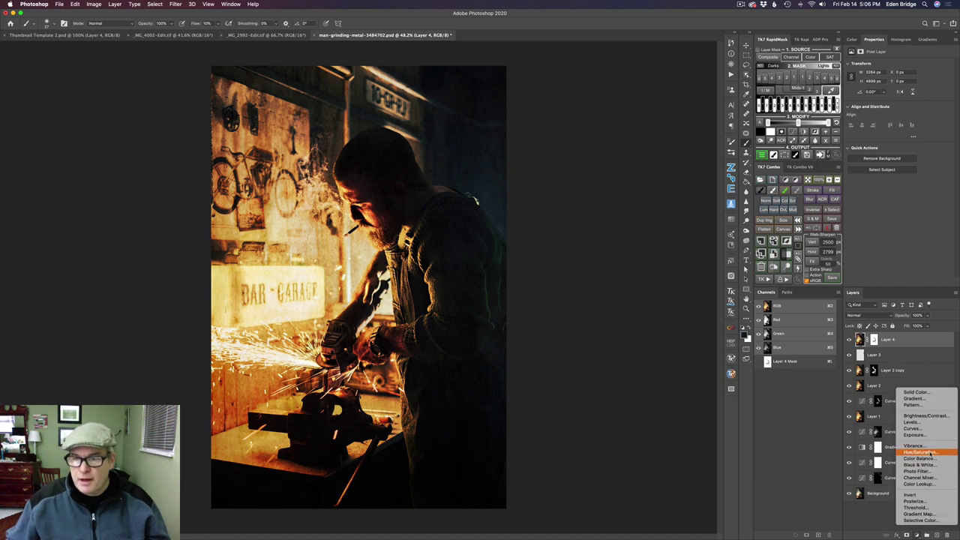
pyautogui.click(930, 453)
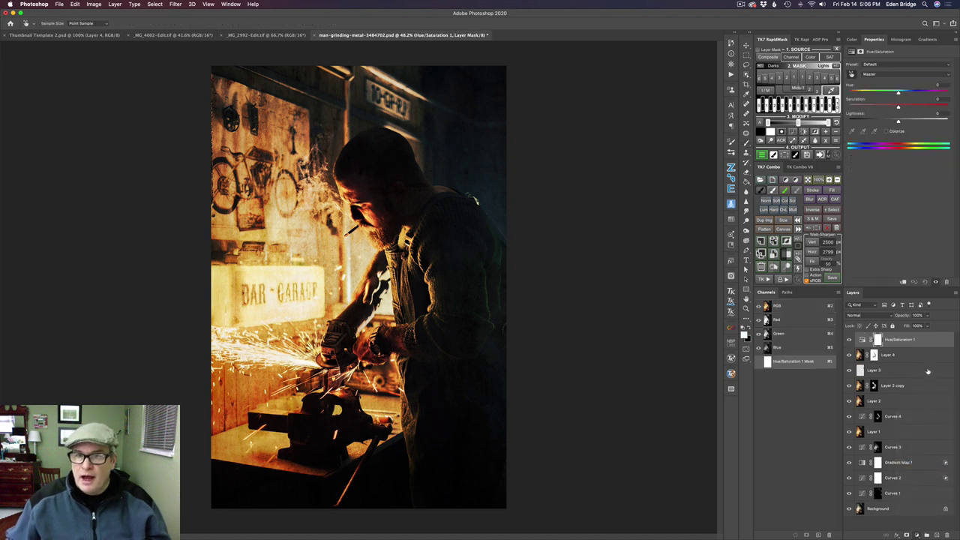
pyautogui.click(886, 132)
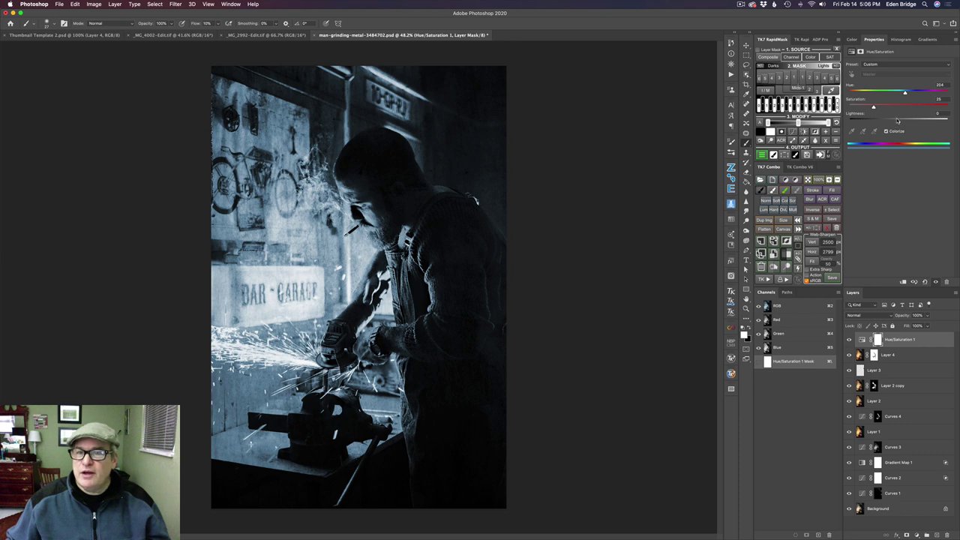
pyautogui.moveTo(910, 108); pyautogui.dragTo(851, 92)
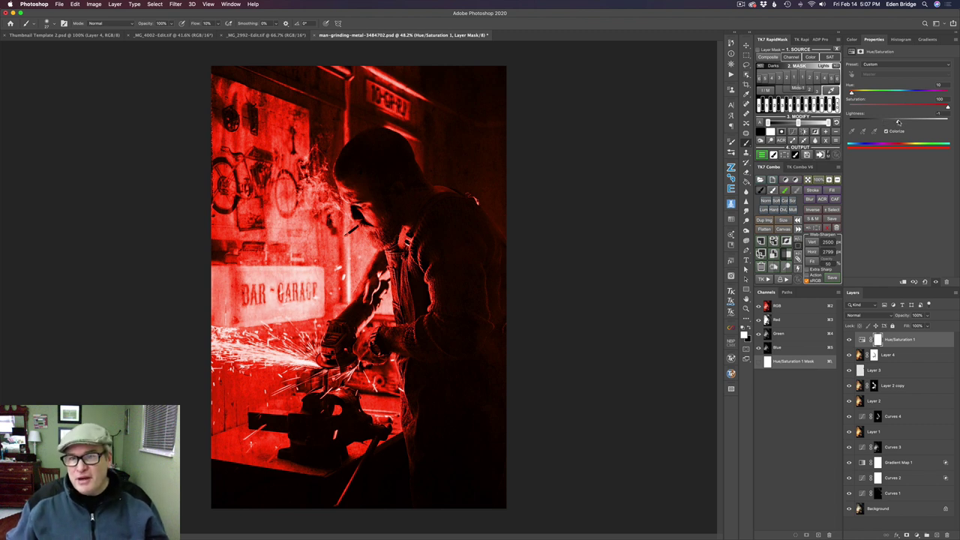
pyautogui.moveTo(898, 123); pyautogui.dragTo(900, 122)
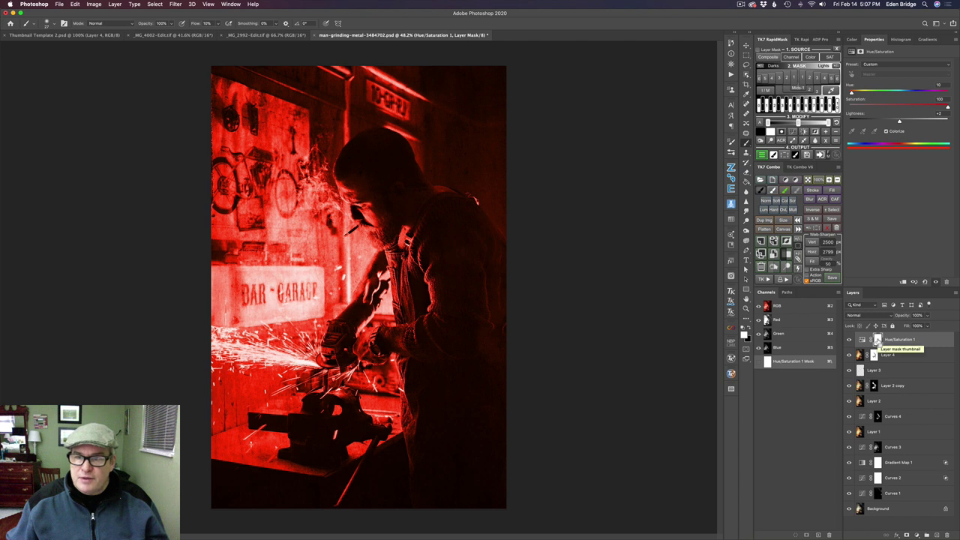
# Step: Invert the Hue/Saturation mask, paint white over the cigarette tip to redden it, and set Lightness to +8
pyautogui.press('super+i')
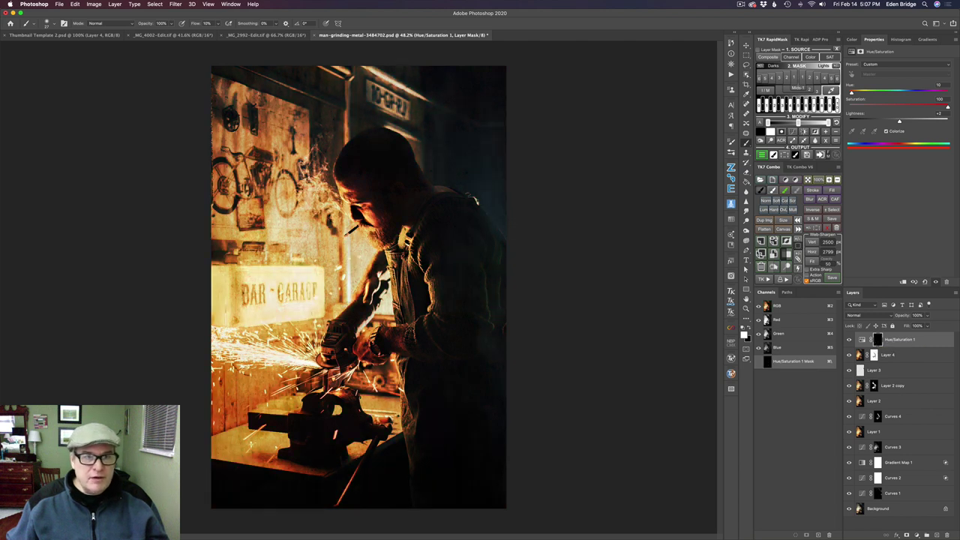
pyautogui.moveTo(345, 233); pyautogui.dragTo(346, 233)
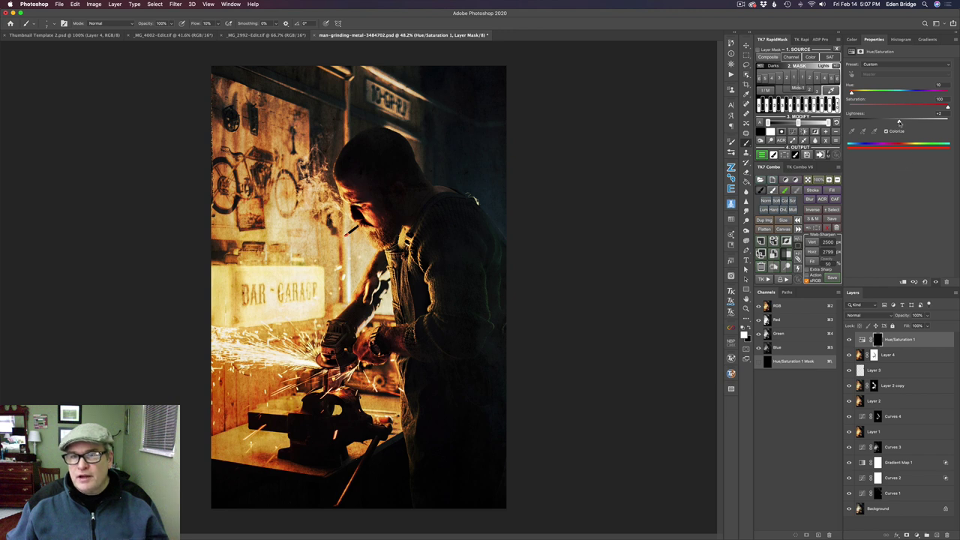
pyautogui.moveTo(900, 122)
pyautogui.mouseDown()
pyautogui.moveTo(915, 124)
pyautogui.moveTo(903, 125)
pyautogui.mouseUp()
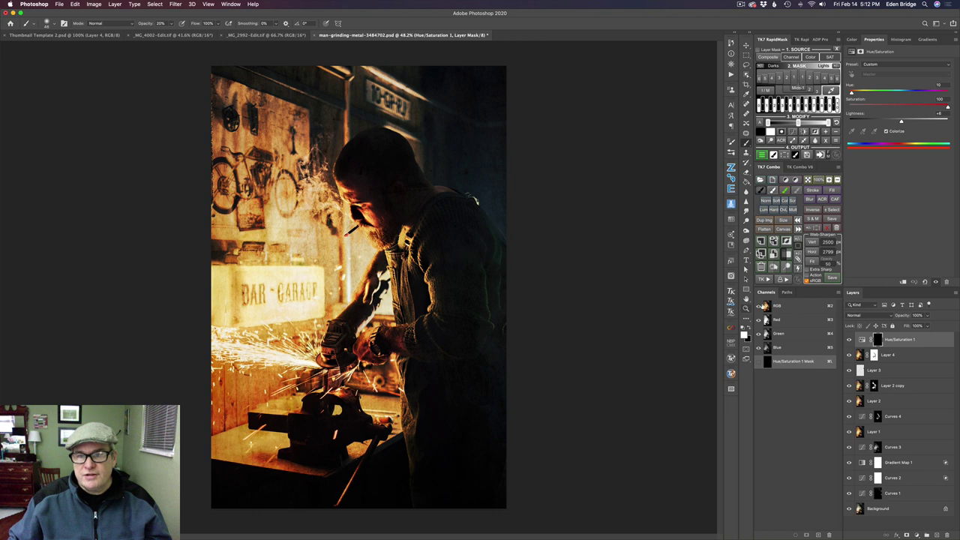
# Step: Add an Overlay dodge layer and paint white at 20% opacity to brighten the smoke around the man's face
pyautogui.click(787, 267)
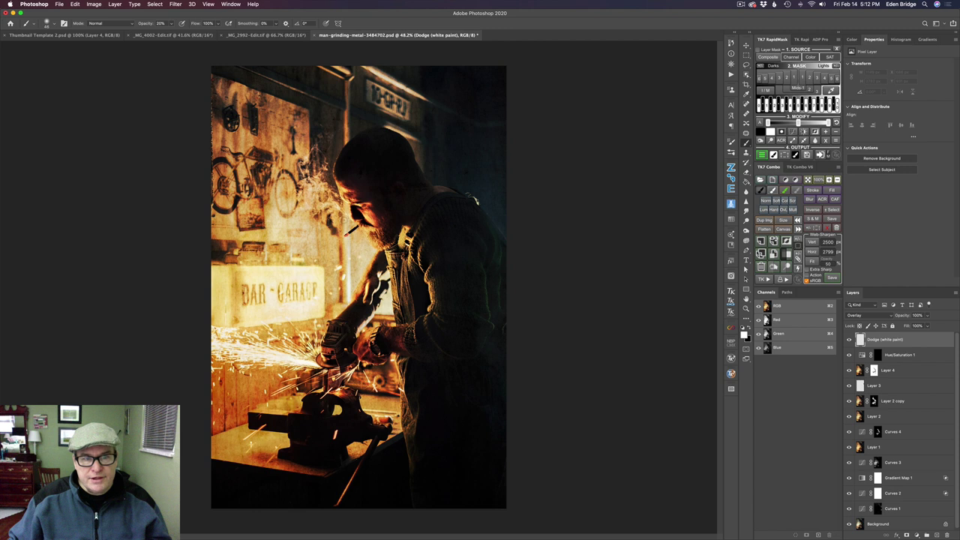
pyautogui.click(349, 220)
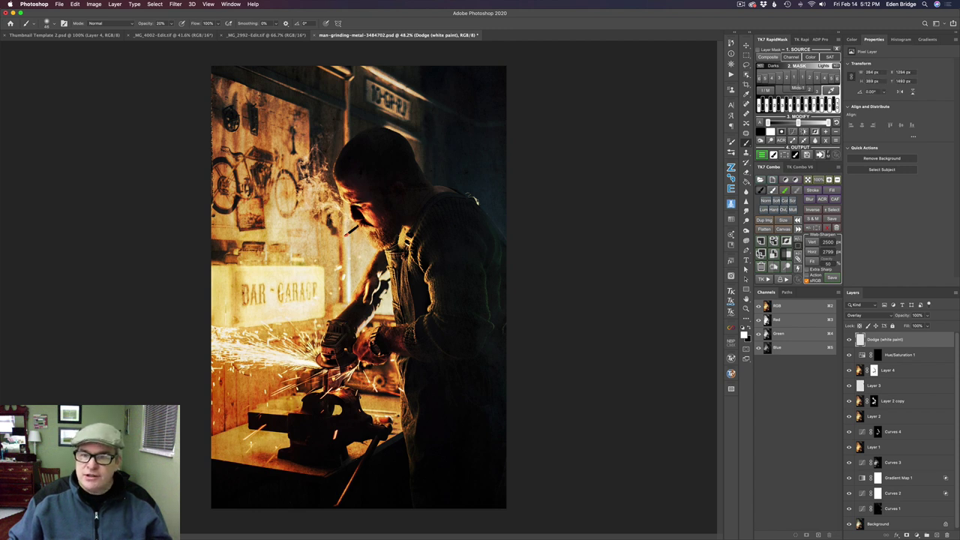
pyautogui.moveTo(312, 210)
pyautogui.mouseDown()
pyautogui.moveTo(301, 204)
pyautogui.moveTo(306, 181)
pyautogui.moveTo(325, 192)
pyautogui.mouseUp()
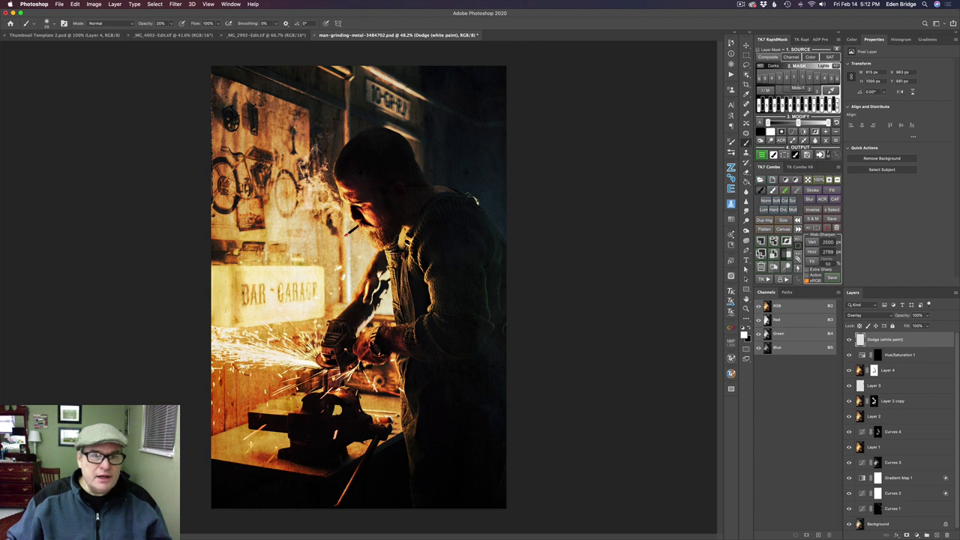
pyautogui.moveTo(302, 170); pyautogui.dragTo(304, 177)
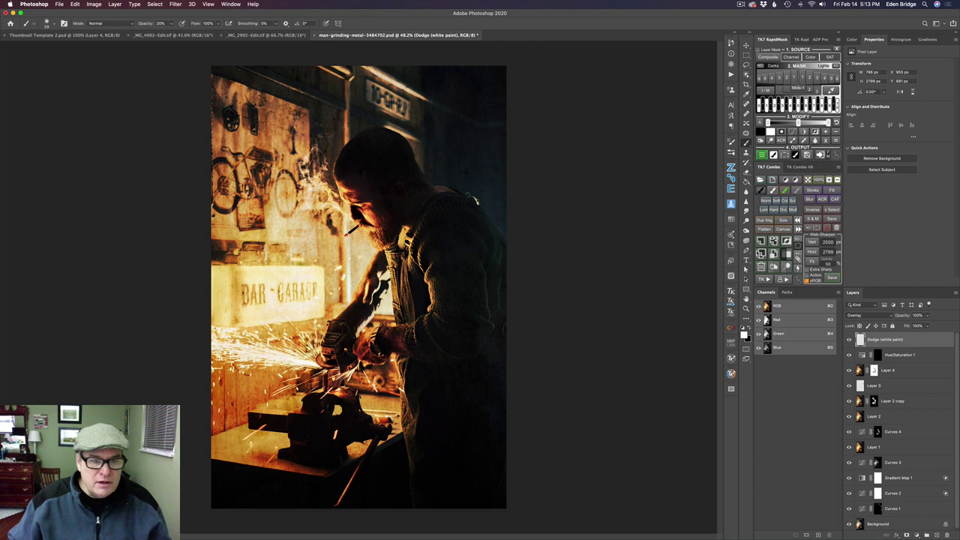
# Step: Dodge the sparks and the area beneath them with white paint, and compare the dodge layer on and off
pyautogui.moveTo(307, 360)
pyautogui.mouseDown()
pyautogui.moveTo(290, 343)
pyautogui.moveTo(287, 351)
pyautogui.mouseUp()
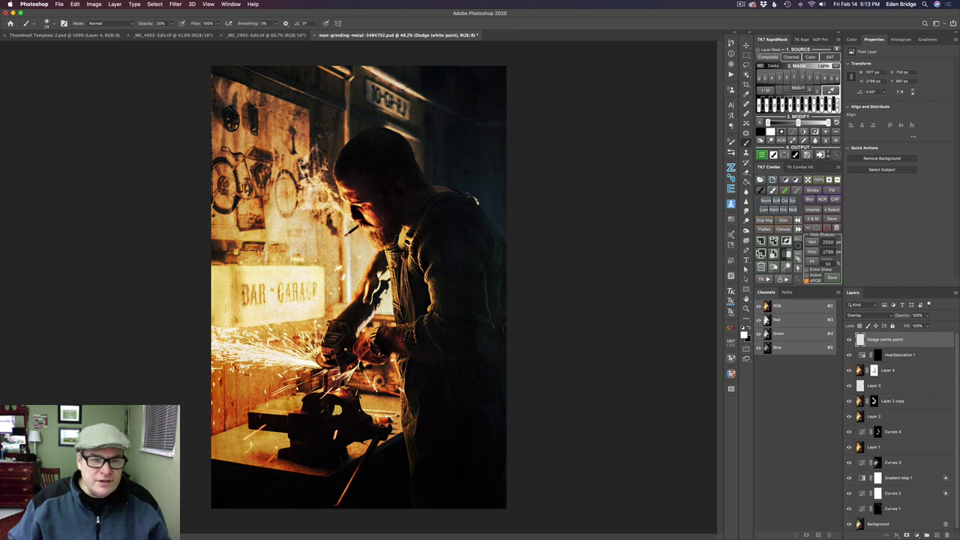
pyautogui.moveTo(286, 385); pyautogui.dragTo(310, 383)
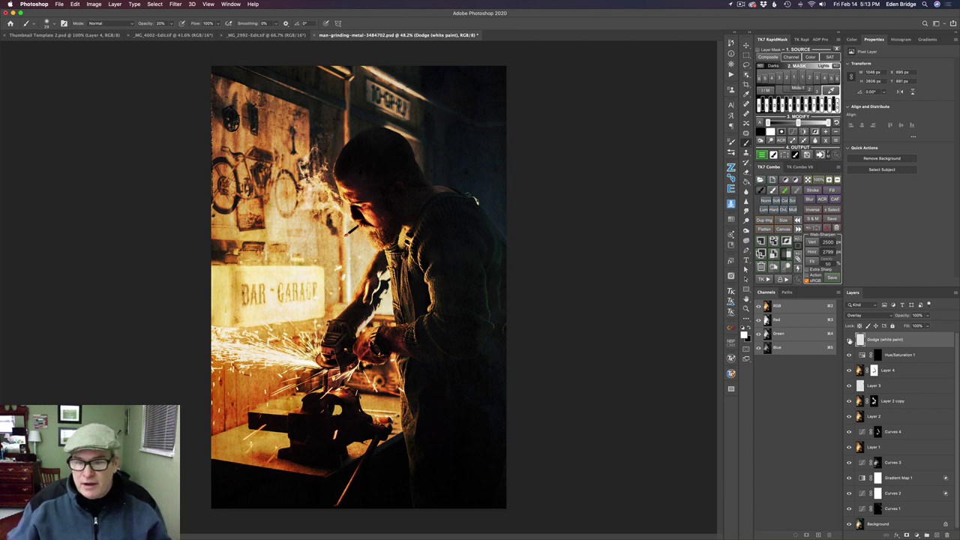
pyautogui.click(849, 340)
pyautogui.click(849, 340)
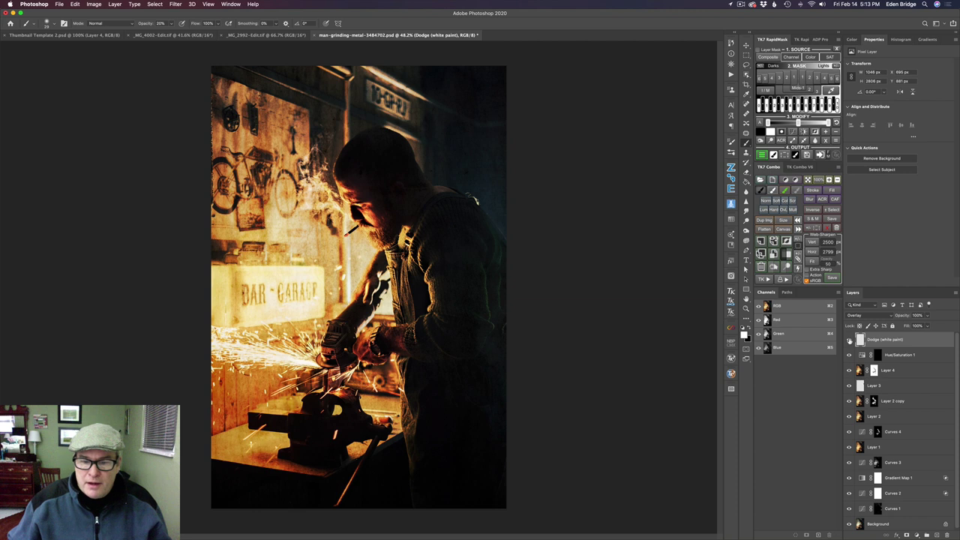
pyautogui.click(850, 340)
pyautogui.click(850, 340)
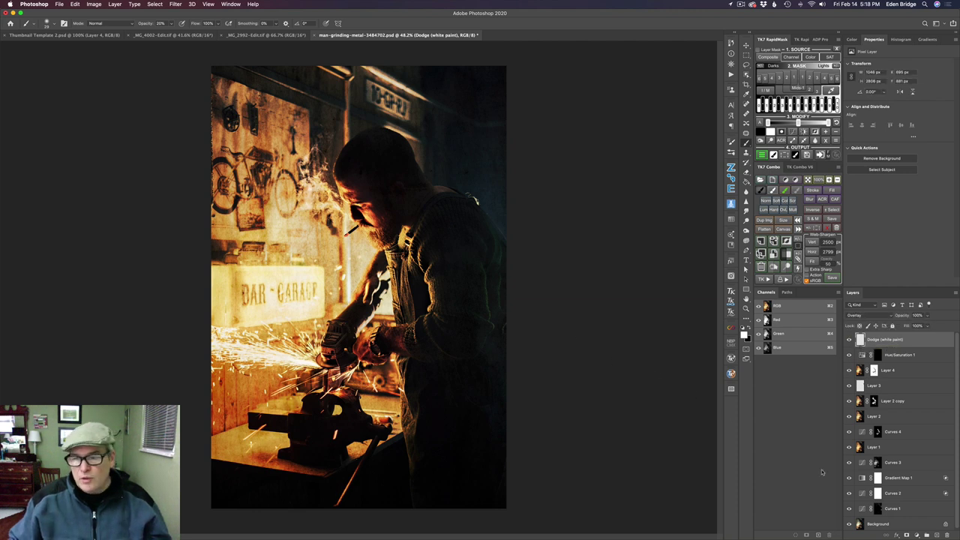
# Step: Add a blank layer, heal away the bright spots on the man's shoulder and along his sleeve edge, and compare it on and off
pyautogui.click(937, 535)
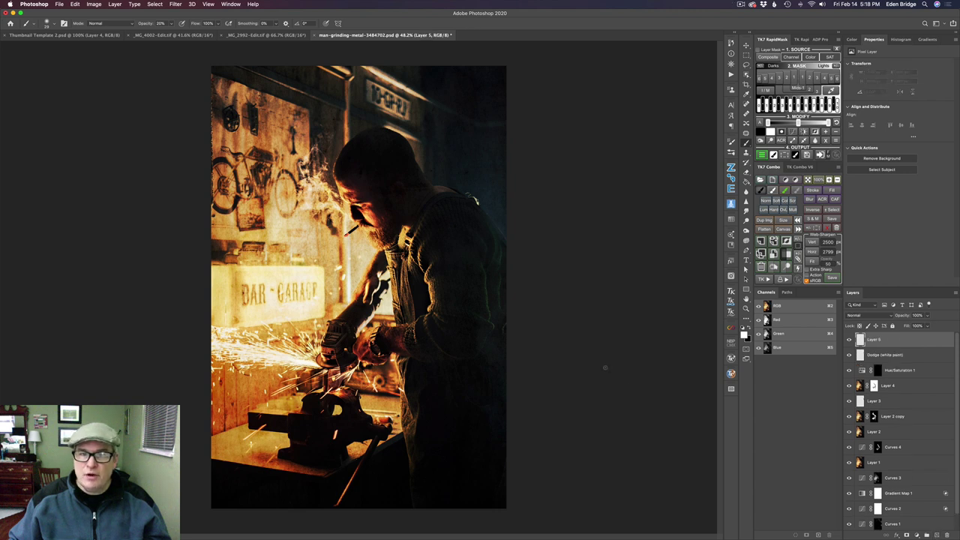
pyautogui.press('j')
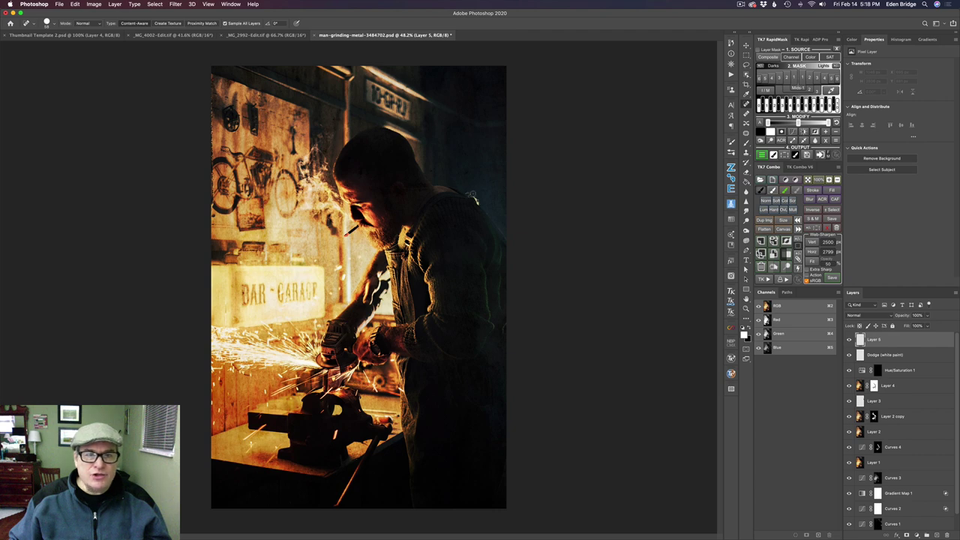
pyautogui.scroll(5, 471, 196)
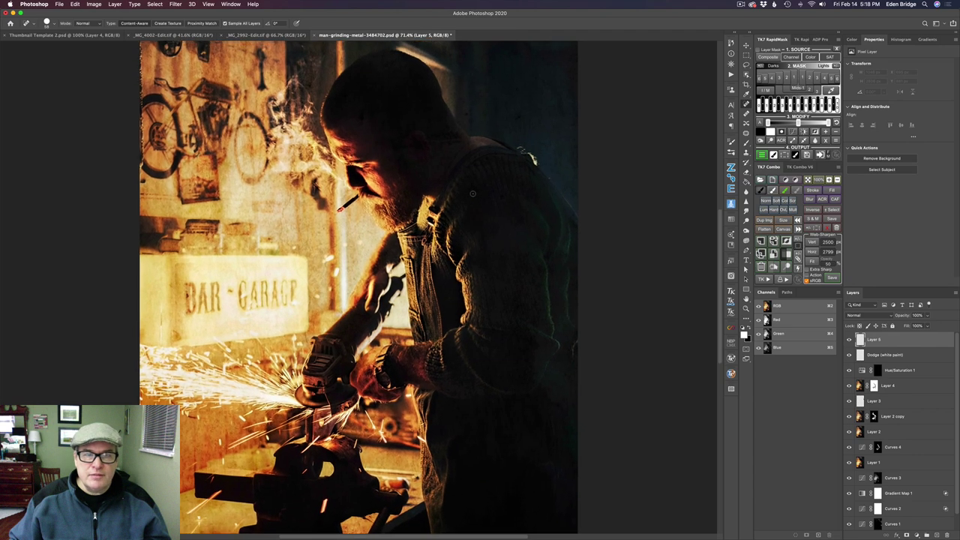
pyautogui.scroll(2, 469, 194)
pyautogui.hscroll(2, 469, 193)
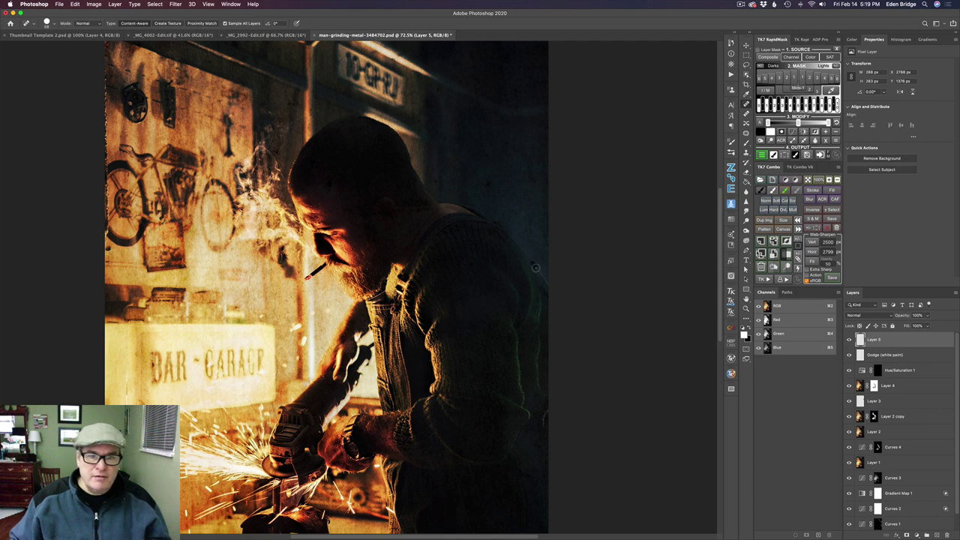
pyautogui.moveTo(535, 268)
pyautogui.mouseDown()
pyautogui.moveTo(548, 308)
pyautogui.moveTo(532, 328)
pyautogui.mouseUp()
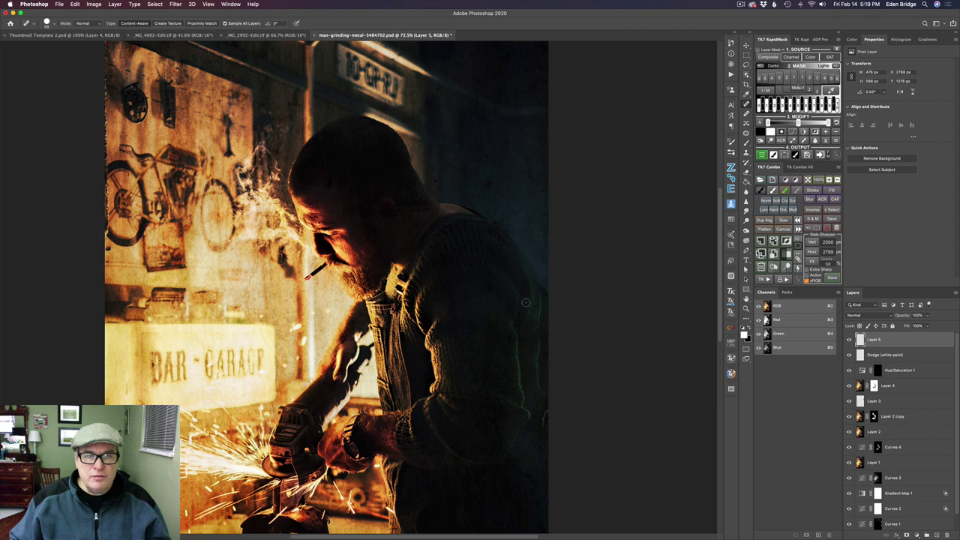
pyautogui.press('super+0')
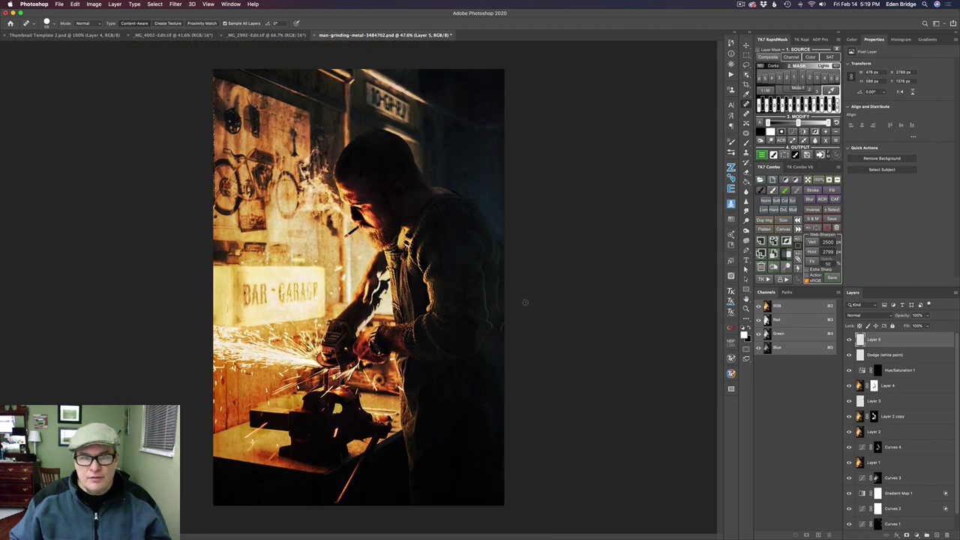
pyautogui.click(849, 340)
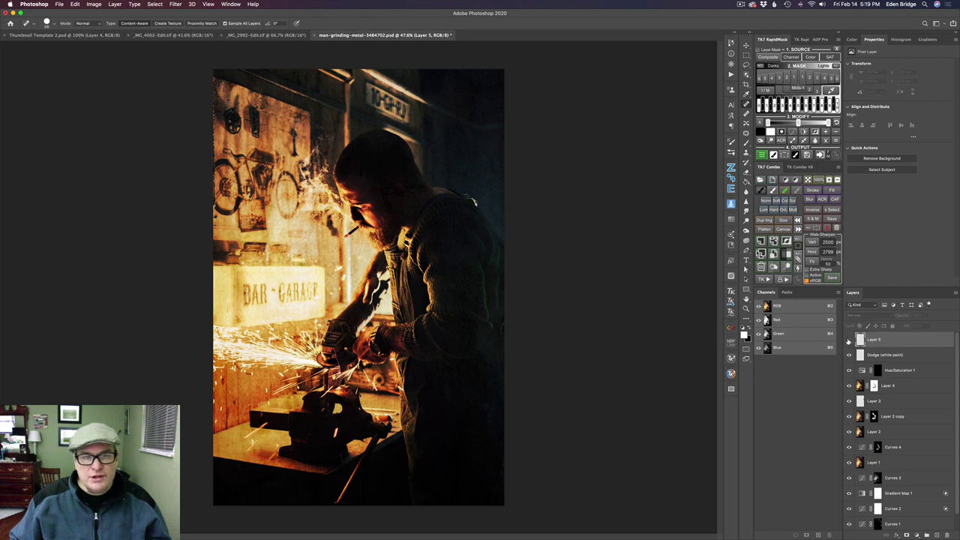
pyautogui.click(849, 340)
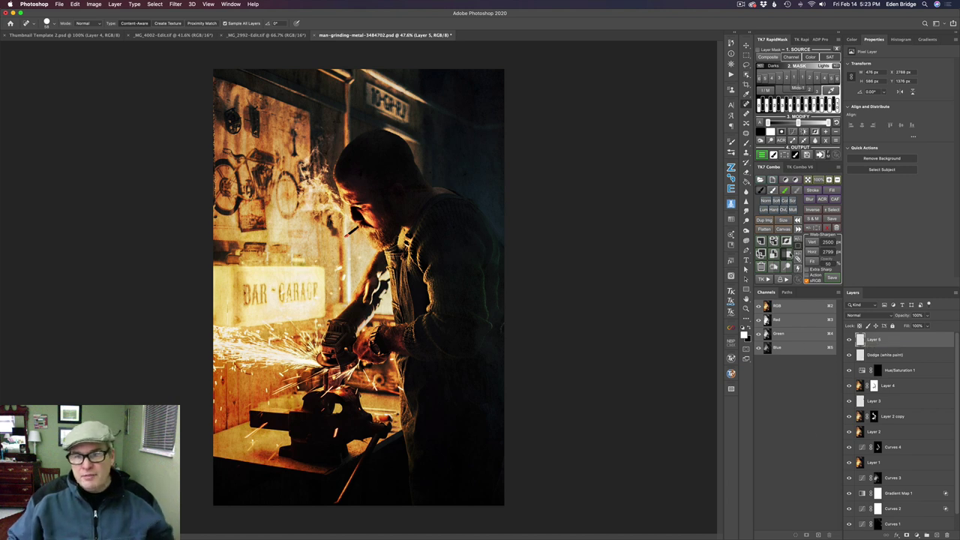
# Step: Stamp all visible layers onto a new layer, send it to Topaz Studio 2, and add an Edge Exposure filter
pyautogui.press('super+alt+shift+e')
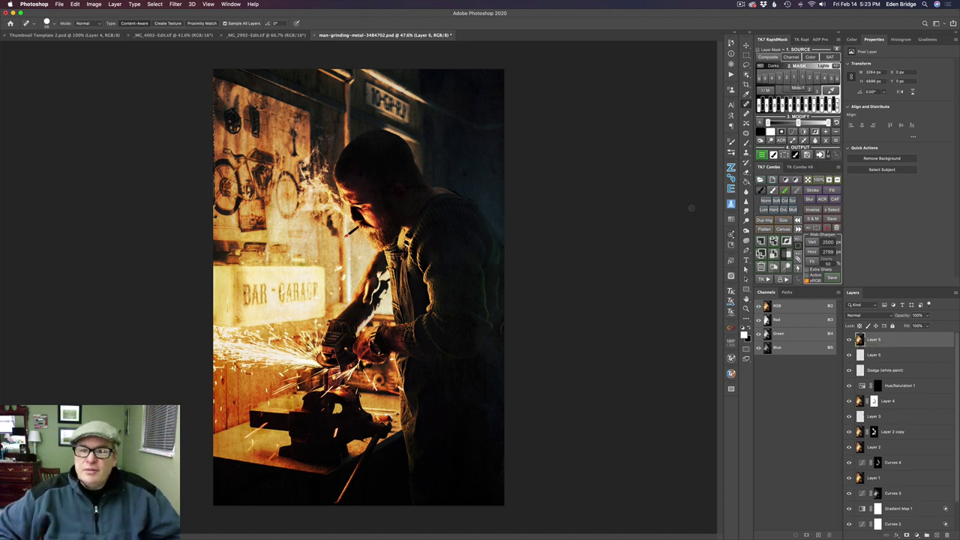
pyautogui.click(174, 4)
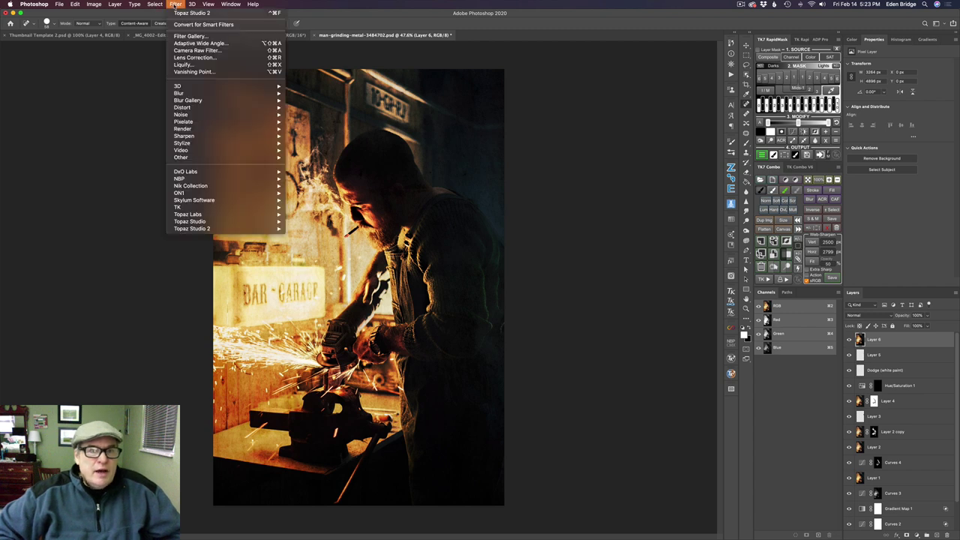
pyautogui.moveTo(248, 228)
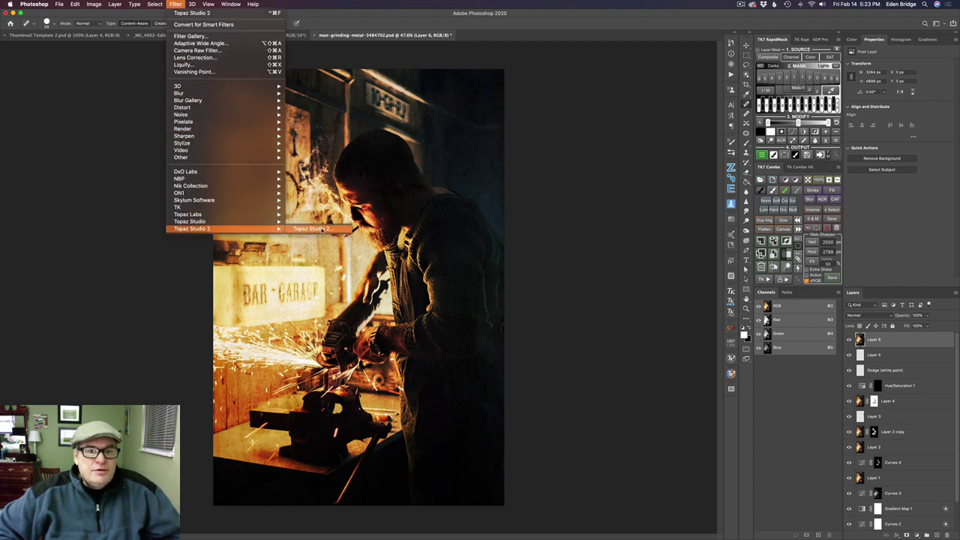
pyautogui.click(321, 228)
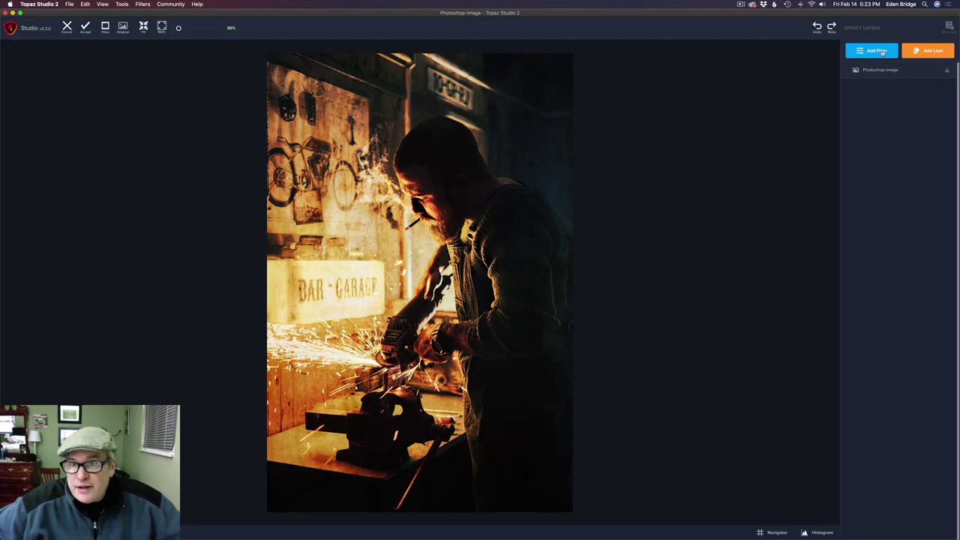
pyautogui.click(882, 51)
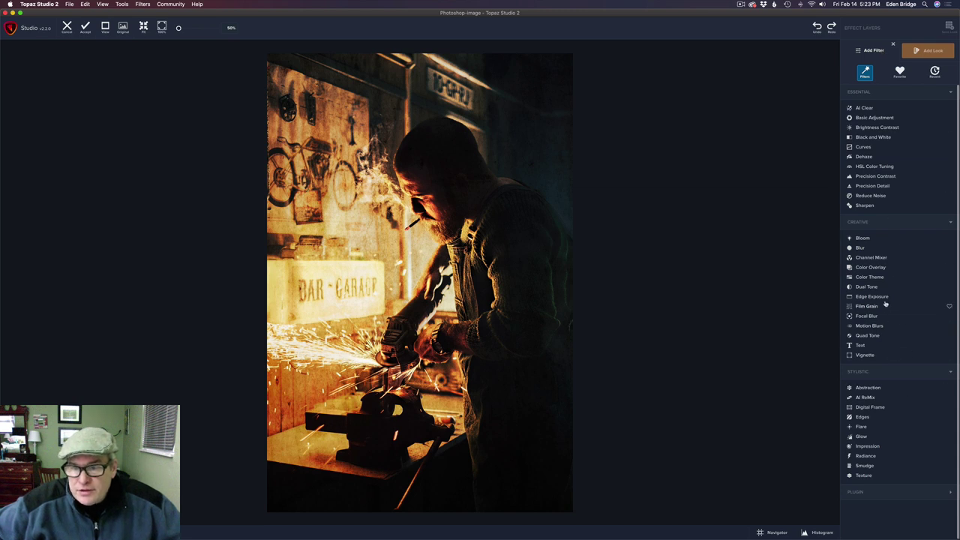
pyautogui.click(882, 297)
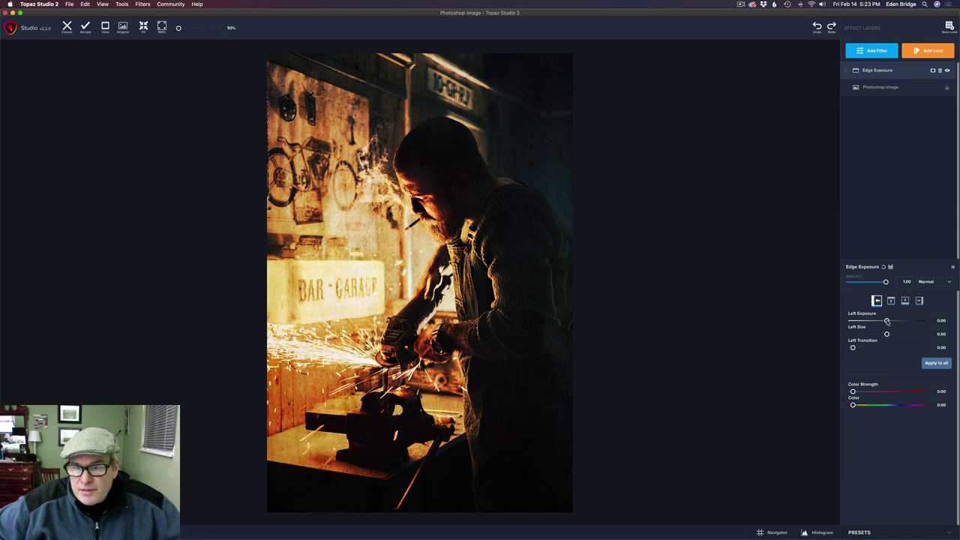
# Step: Darken the left edge with exposure 0.23, size 0.64 and a softer transition, and the top edge with exposure 0.23, size 0.54
pyautogui.moveTo(887, 321); pyautogui.dragTo(866, 349)
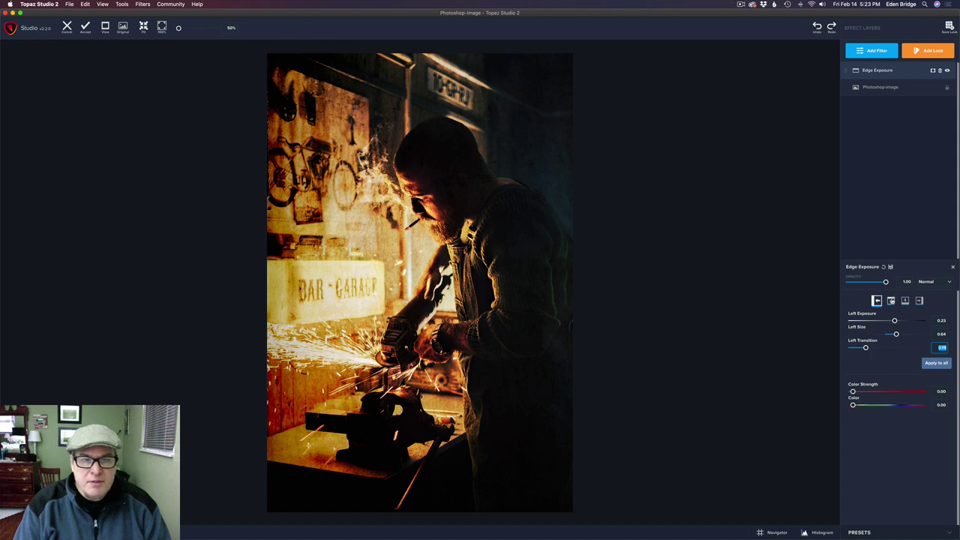
pyautogui.click(891, 300)
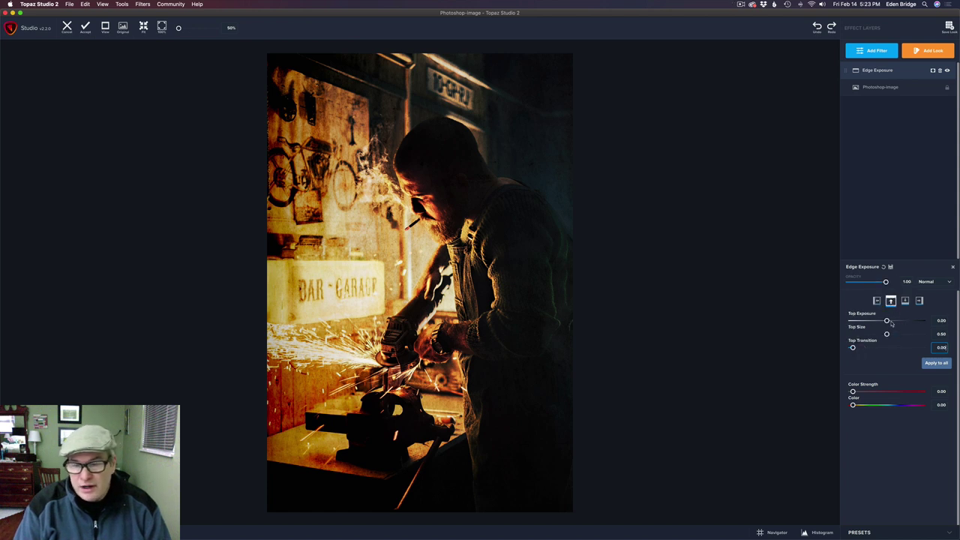
pyautogui.moveTo(887, 321); pyautogui.dragTo(852, 348)
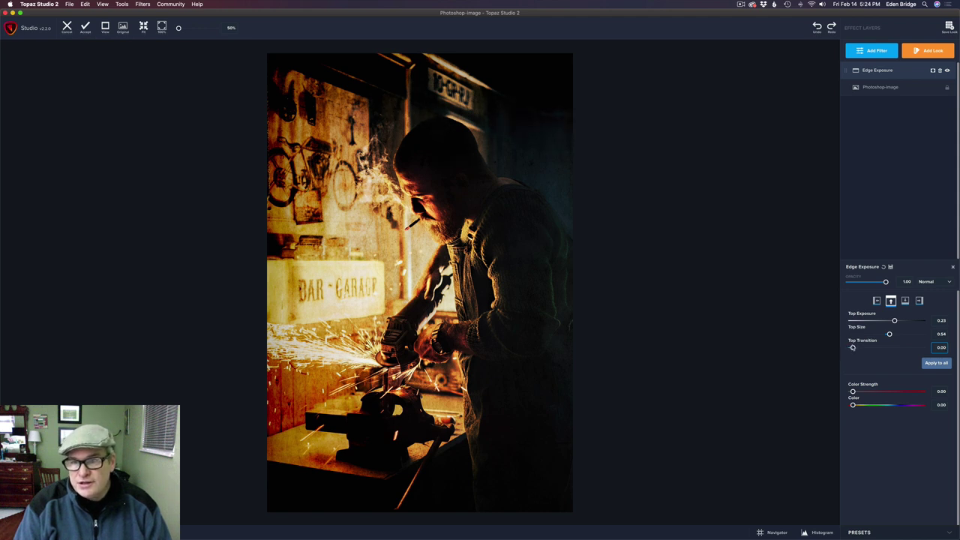
# Step: Darken the right edge with exposure 0.10 and raise its transition to soften the falloff
pyautogui.click(919, 301)
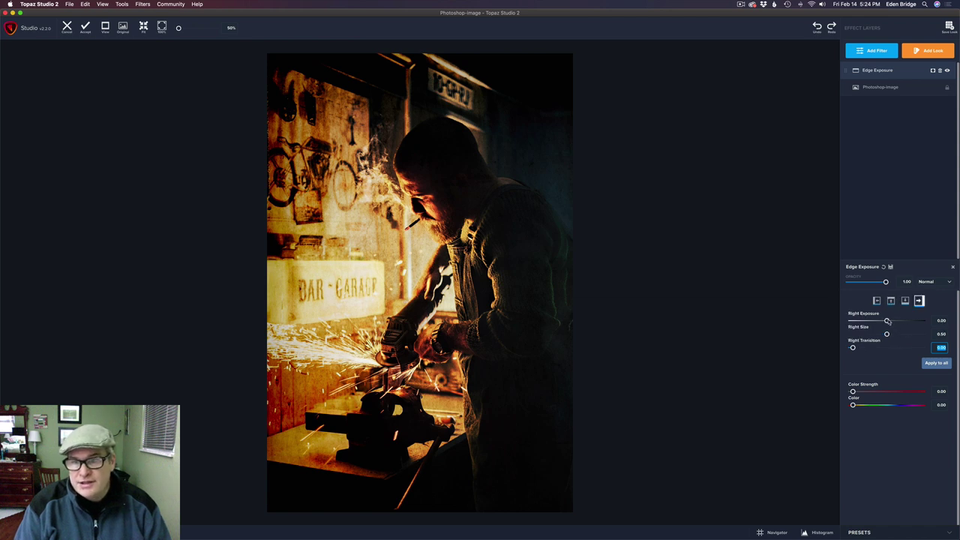
pyautogui.moveTo(887, 321); pyautogui.dragTo(891, 321)
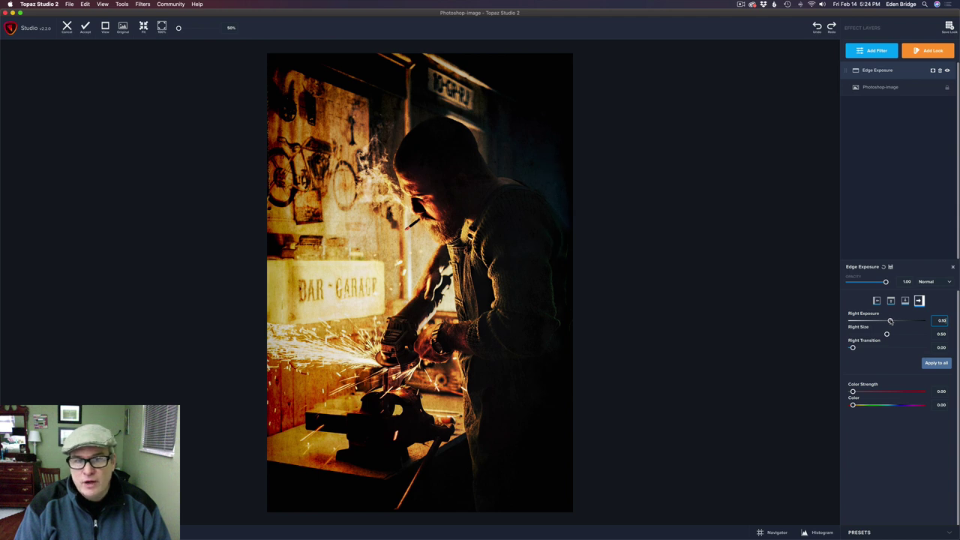
pyautogui.click(852, 348)
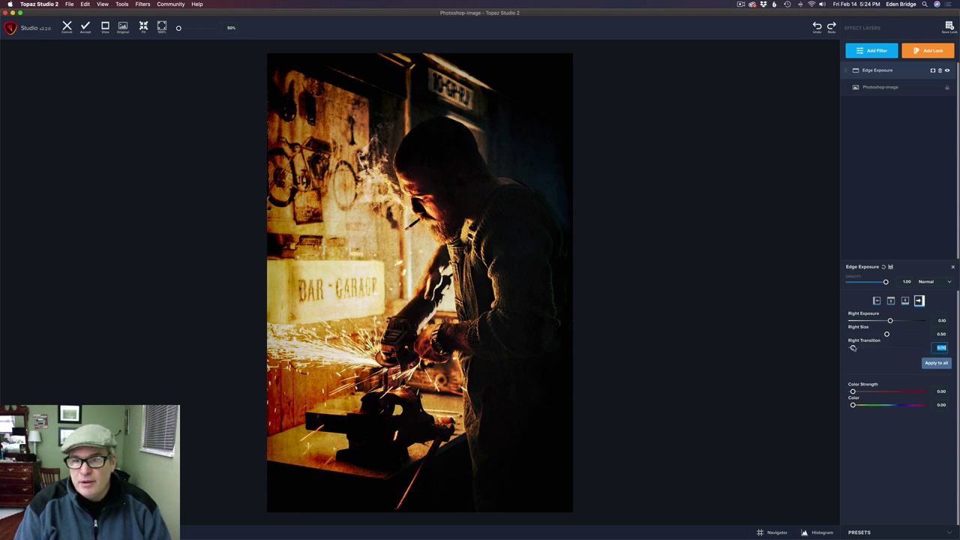
pyautogui.moveTo(853, 348); pyautogui.dragTo(866, 348)
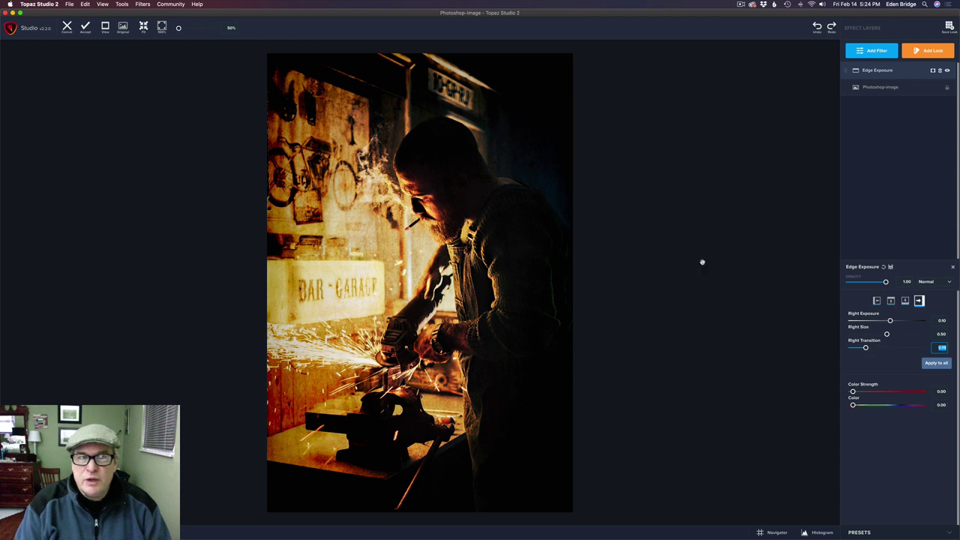
# Step: Compare the edge-darkened image with the original and apply the Topaz result to the Photoshop layer
pyautogui.press('\\')
pyautogui.press('\\')
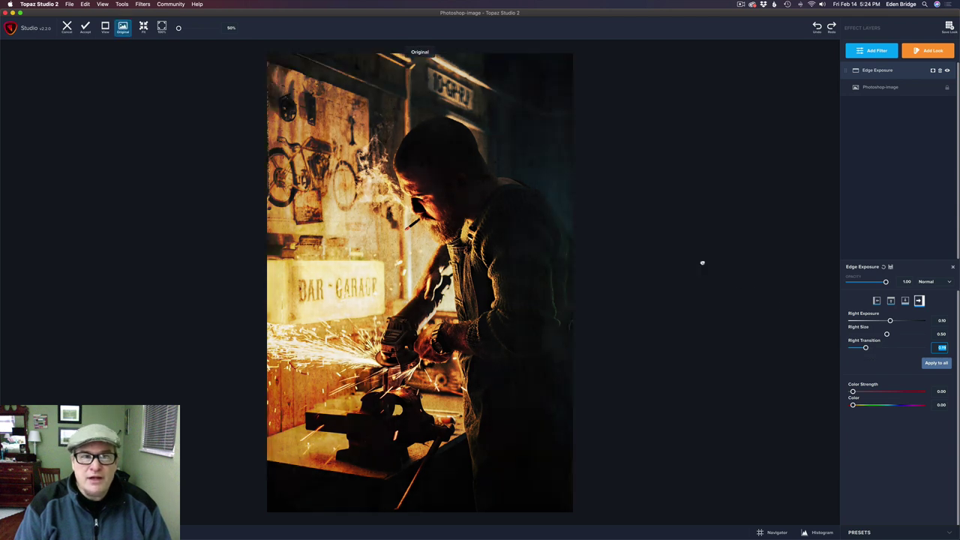
pyautogui.press('\\')
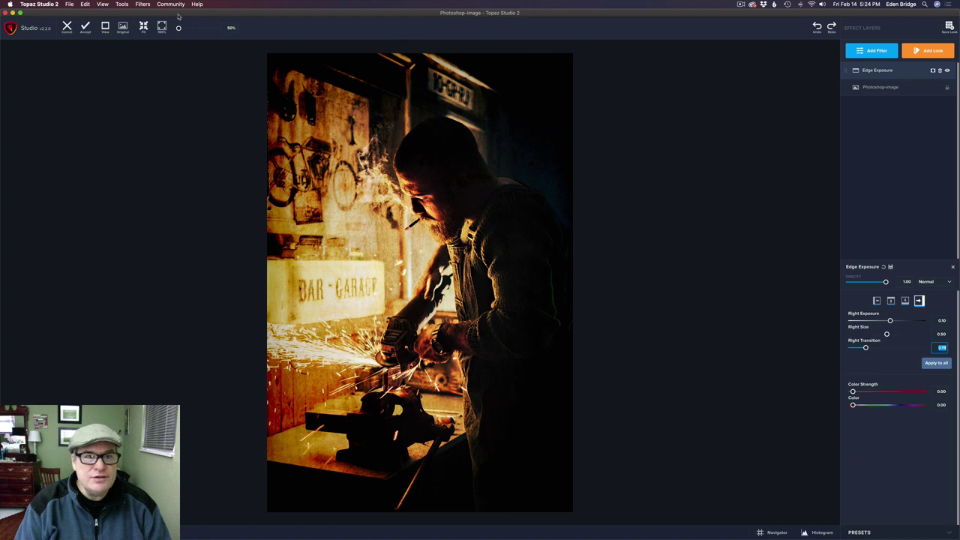
pyautogui.click(87, 29)
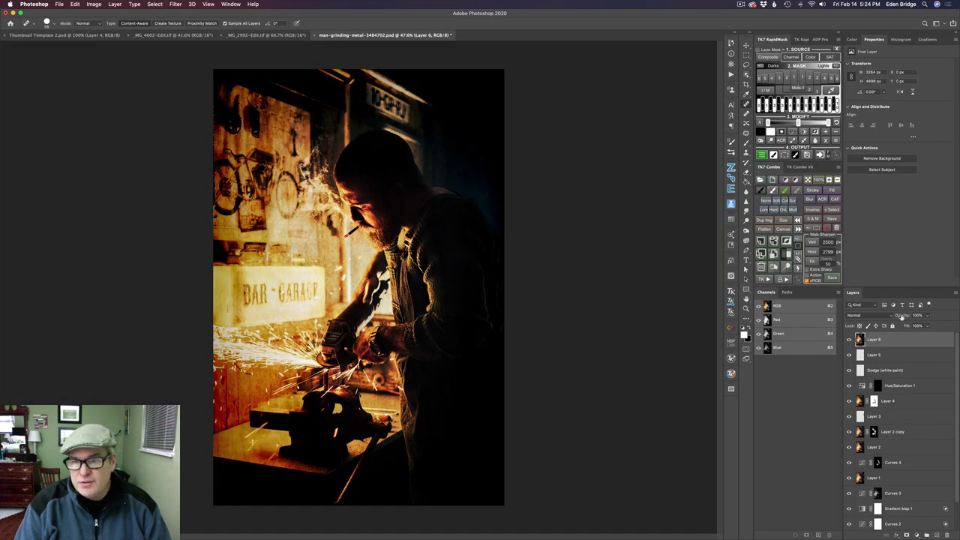
# Step: Reduce the opacity of the edge-darkened layer to 53% and compare the layer on and off
pyautogui.moveTo(900, 316); pyautogui.dragTo(834, 308)
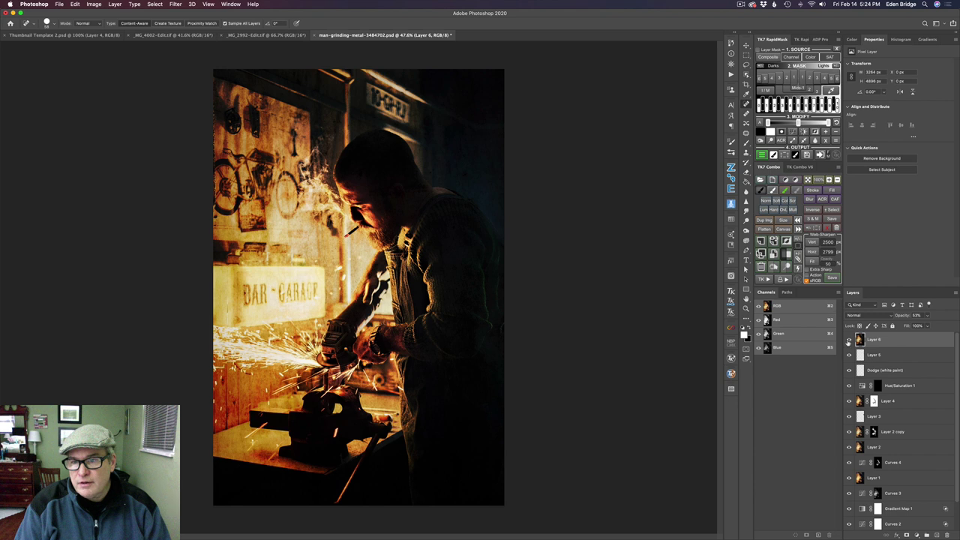
pyautogui.click(849, 341)
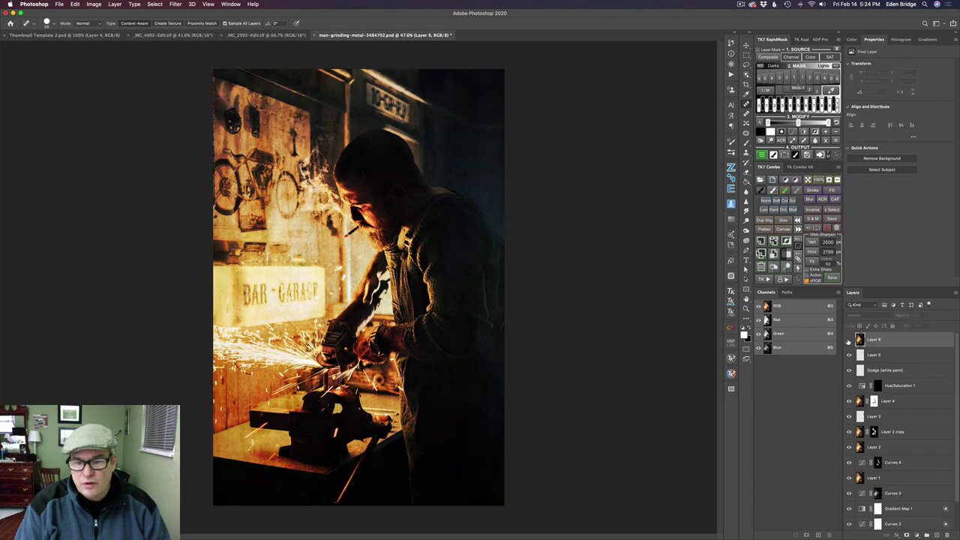
pyautogui.click(849, 341)
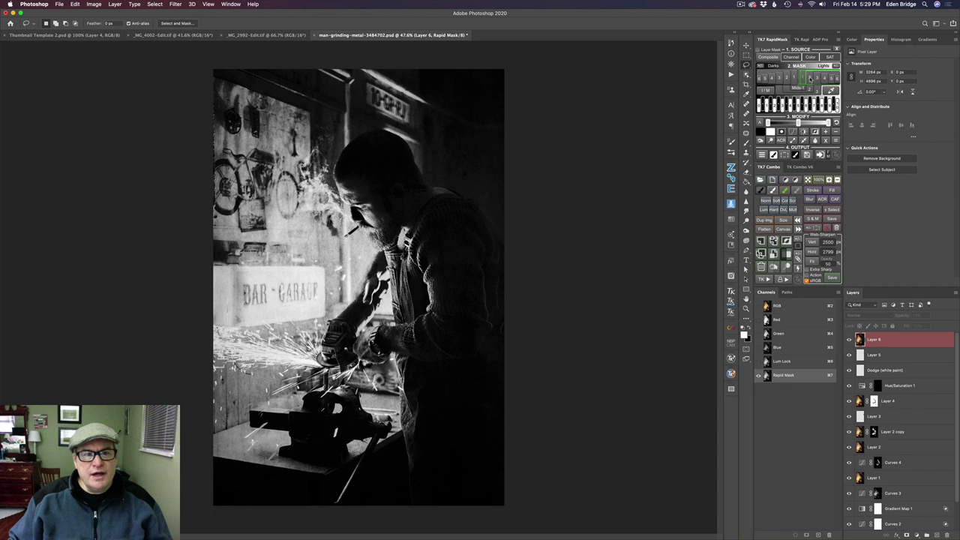
# Step: Build a Lights 2 luminosity mask and restrict it to a feathered lasso selection around the sign on the upper wall
pyautogui.click(809, 78)
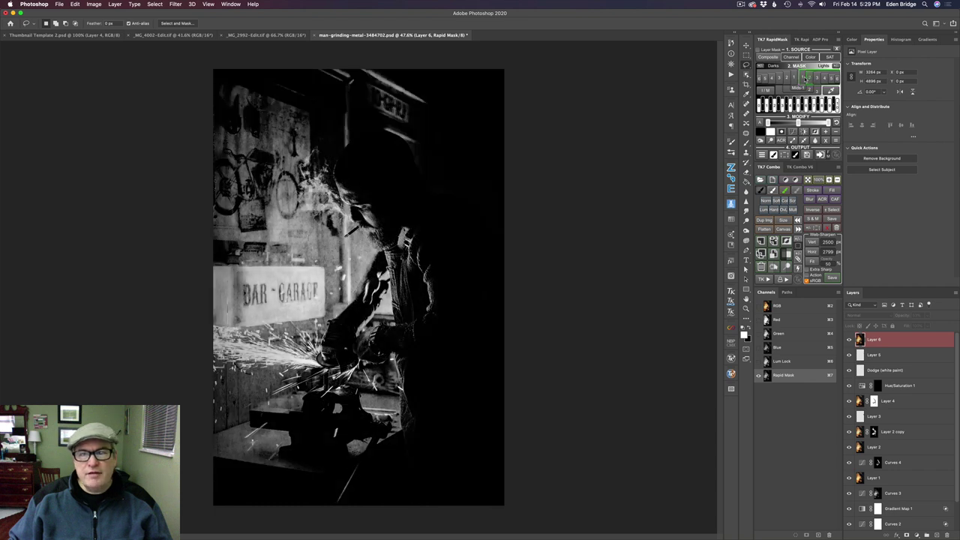
pyautogui.click(805, 78)
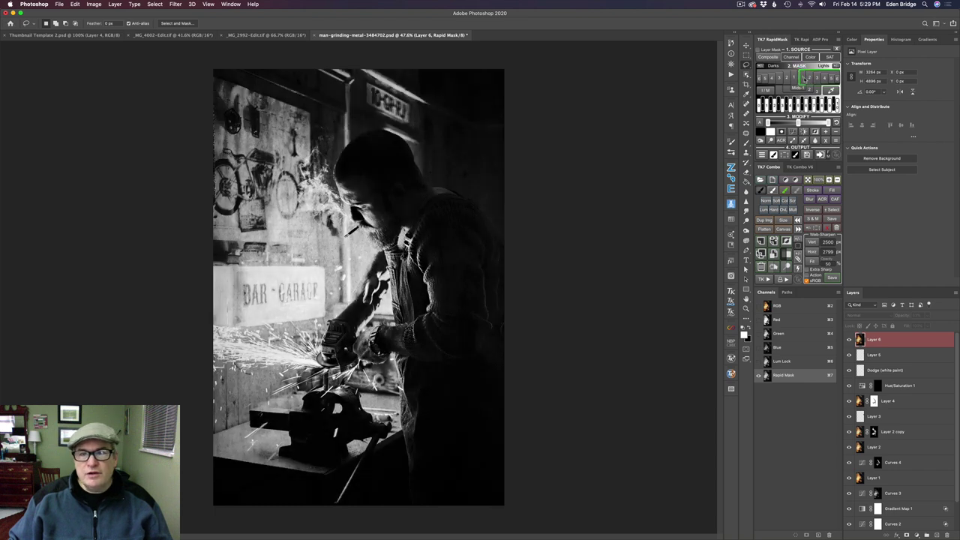
pyautogui.click(809, 78)
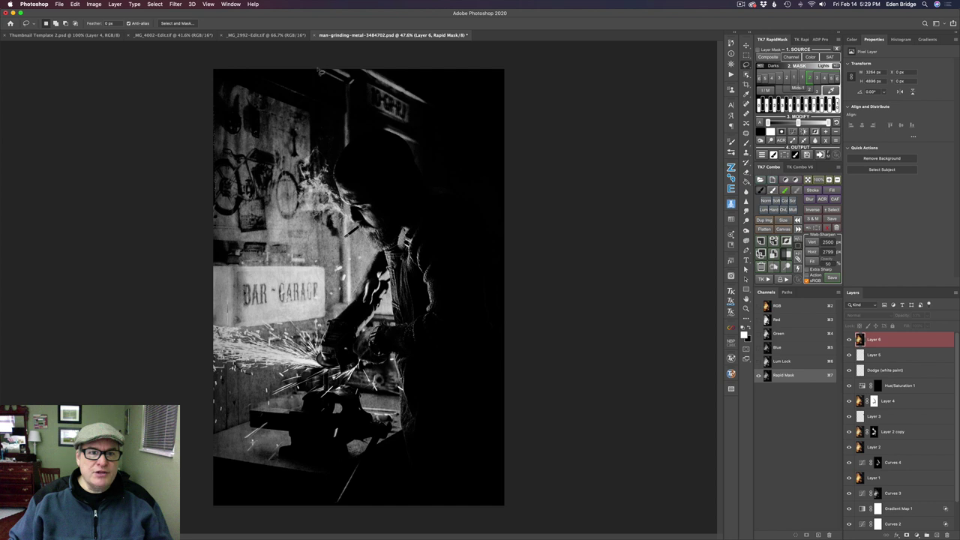
pyautogui.moveTo(321, 71)
pyautogui.mouseDown()
pyautogui.moveTo(342, 150)
pyautogui.moveTo(379, 135)
pyautogui.moveTo(421, 149)
pyautogui.moveTo(438, 116)
pyautogui.moveTo(423, 75)
pyautogui.moveTo(281, 54)
pyautogui.mouseUp()
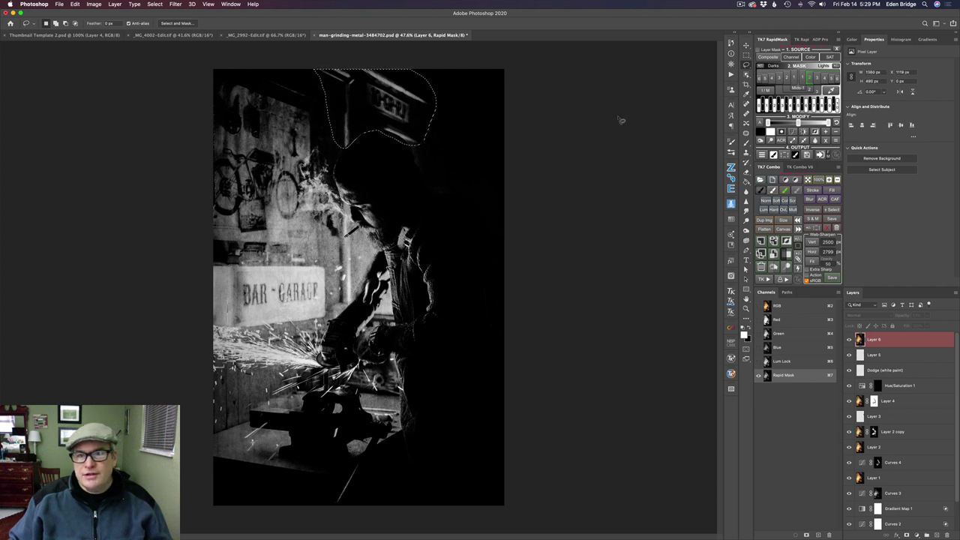
pyautogui.hotkey('shift', 'F6')
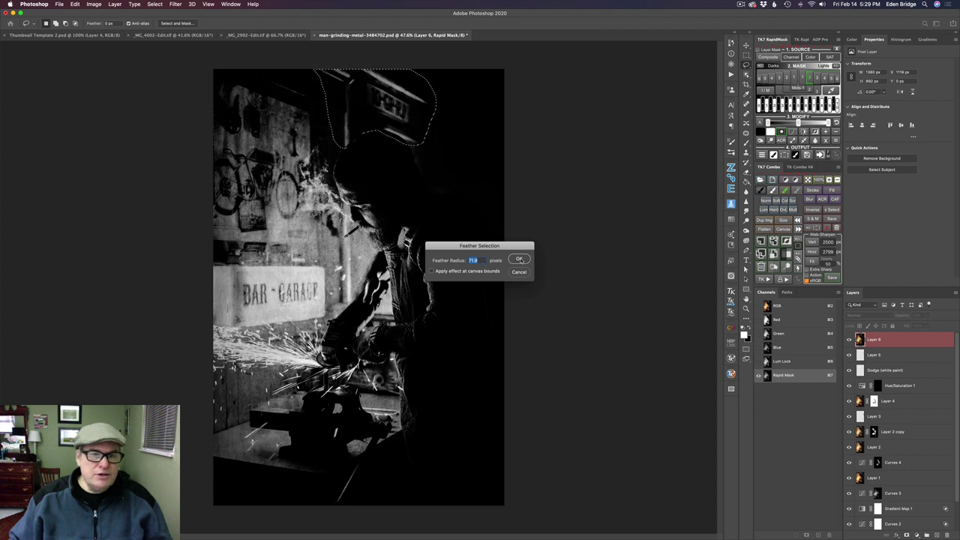
pyautogui.click(520, 259)
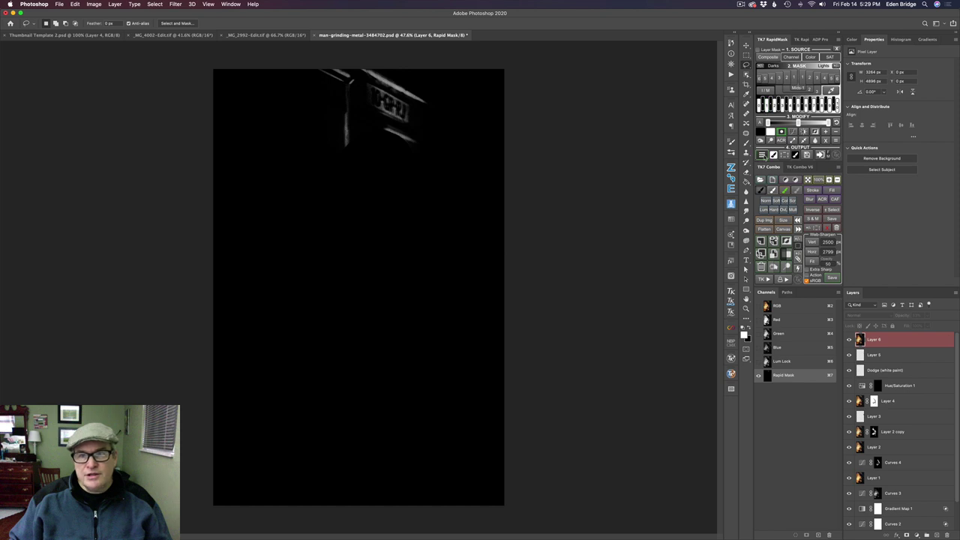
# Step: Output the mask as a Curves layer, lower white output to 137, bend the curve to input 163, output 69, and compare it on and off
pyautogui.click(762, 155)
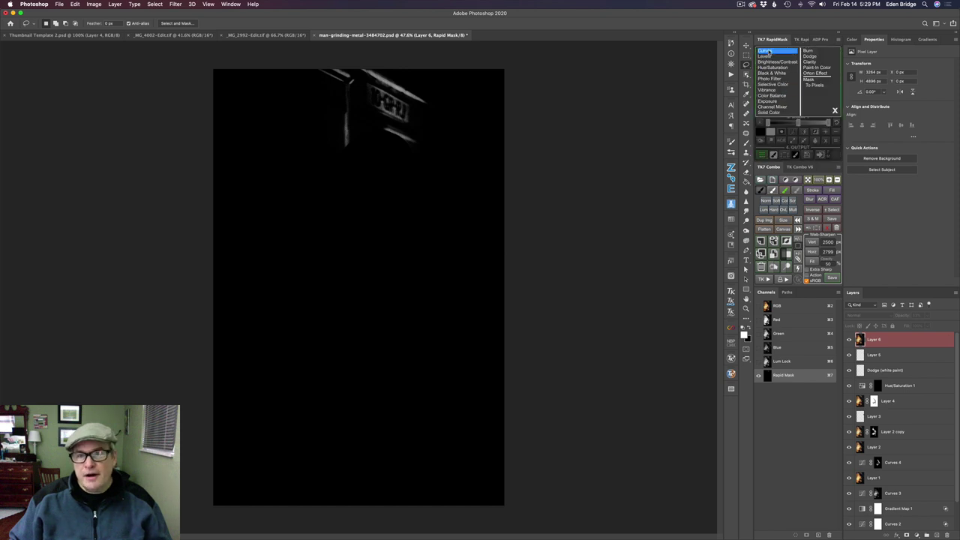
pyautogui.click(768, 51)
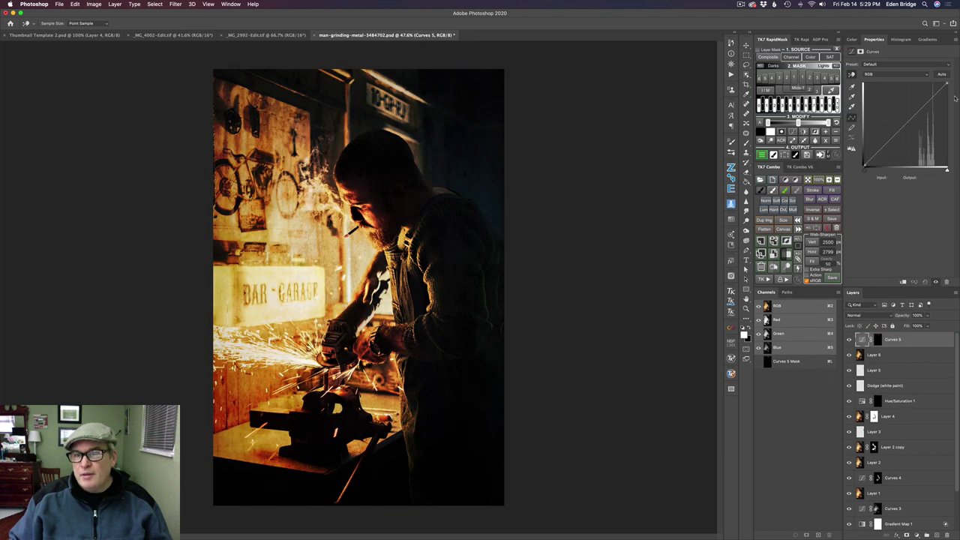
pyautogui.moveTo(947, 84); pyautogui.dragTo(947, 122)
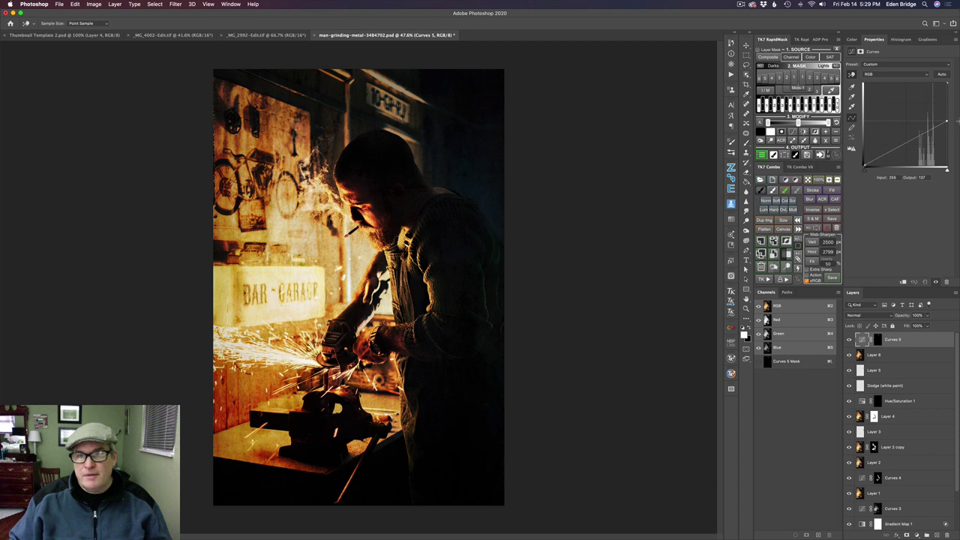
pyautogui.moveTo(915, 138); pyautogui.dragTo(917, 141)
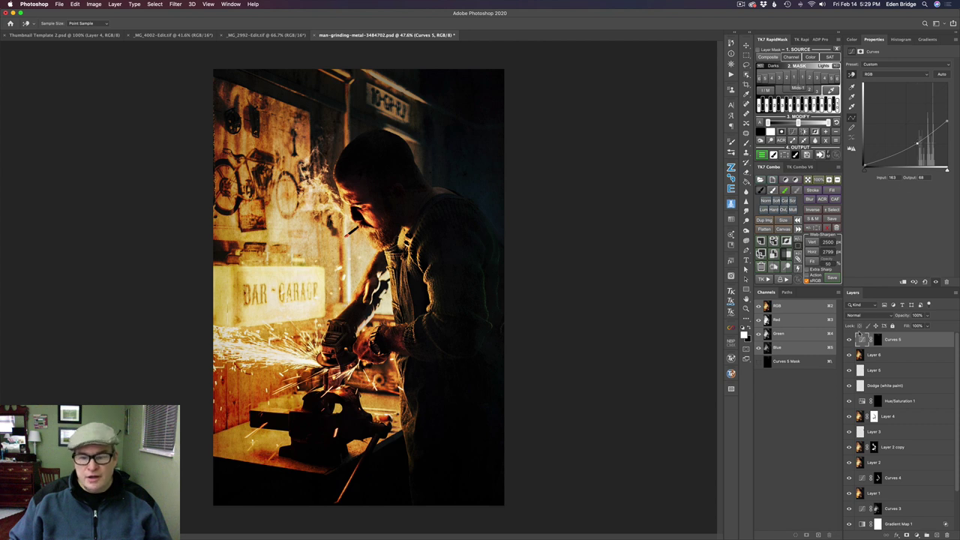
pyautogui.click(849, 341)
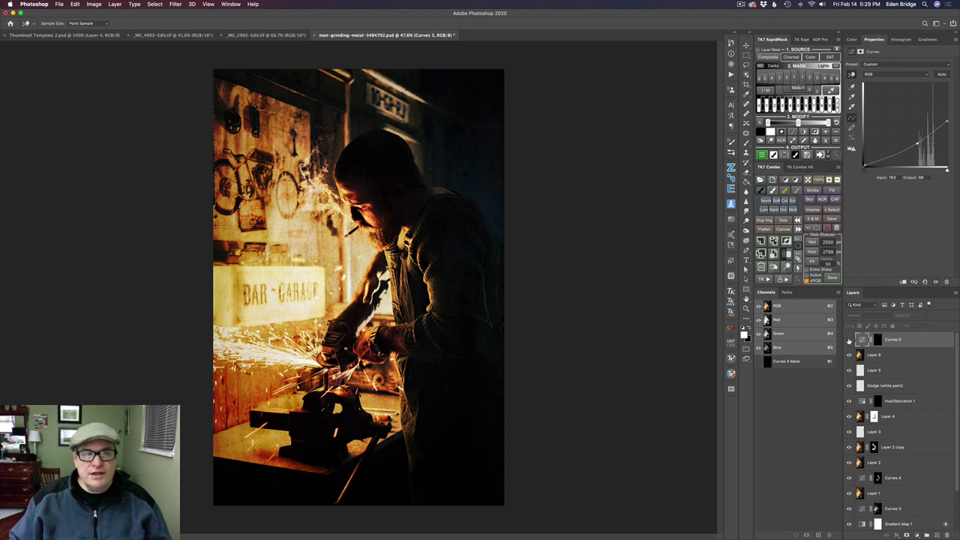
pyautogui.click(850, 341)
pyautogui.click(850, 340)
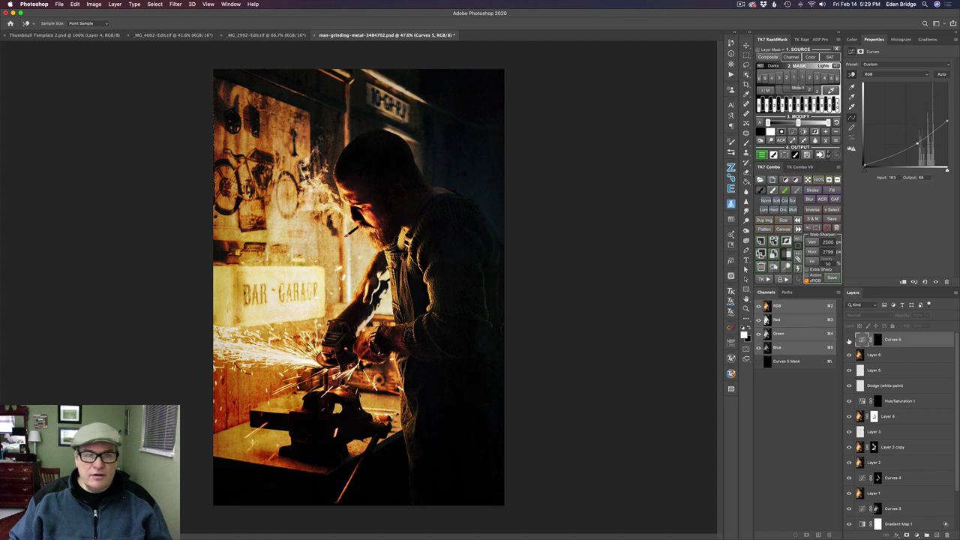
pyautogui.click(850, 340)
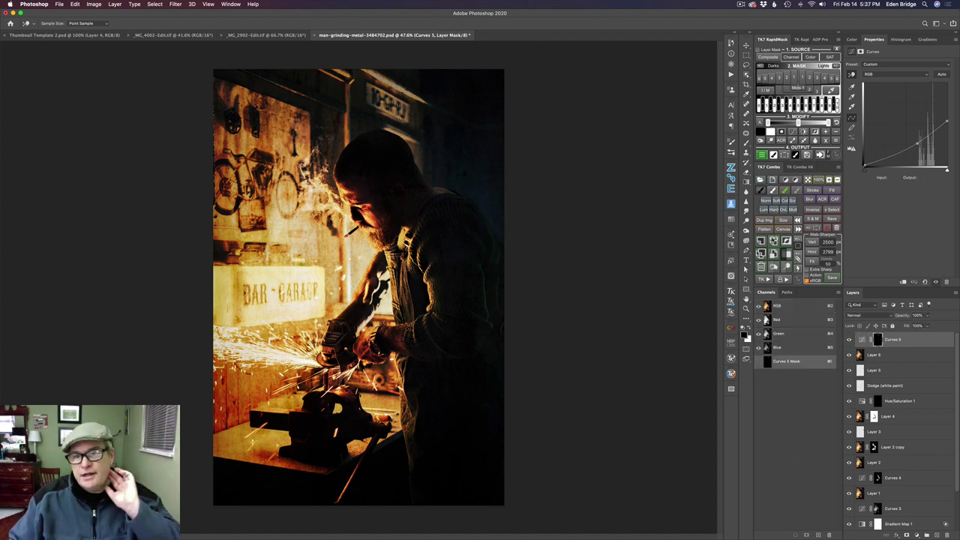
# Step: Stamp all visible layers onto a new layer and open it in Luminar 4
pyautogui.click(773, 241)
pyautogui.click(177, 4)
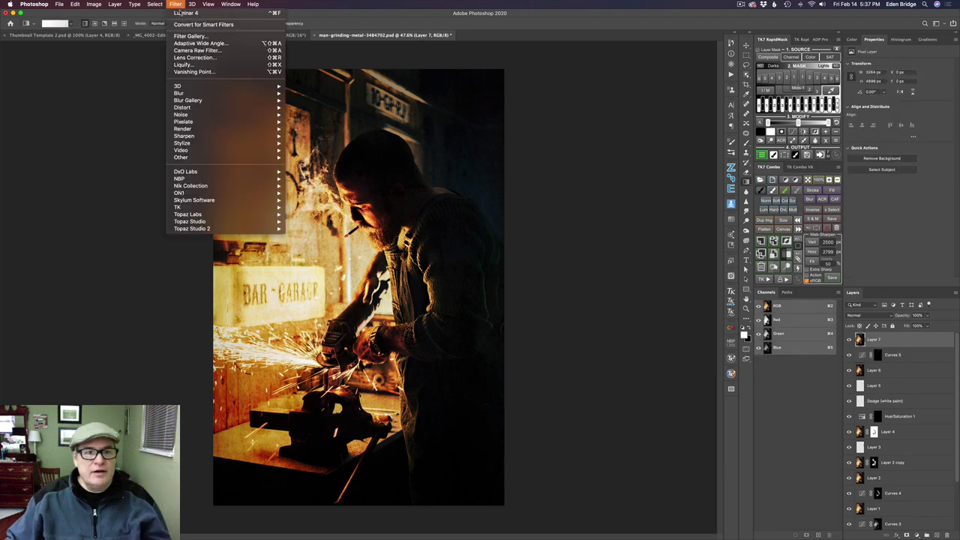
pyautogui.moveTo(259, 203)
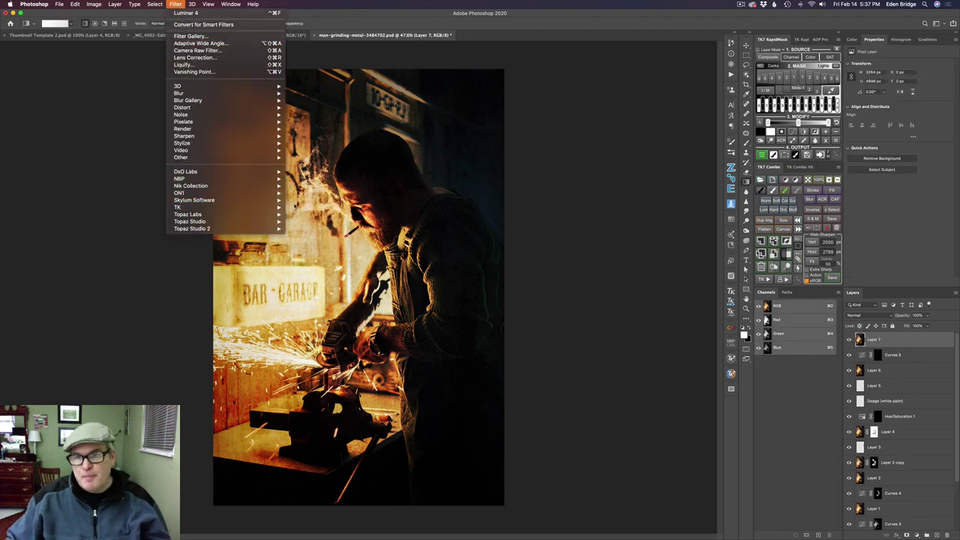
pyautogui.click(297, 207)
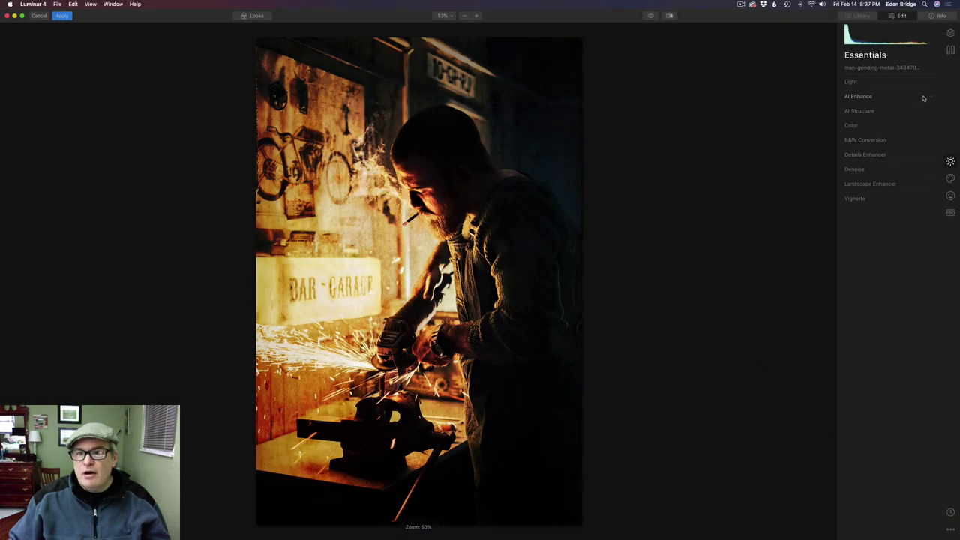
# Step: Set AI Accent to about 65 in the AI Enhance filter and apply the result back to the Photoshop document
pyautogui.click(924, 98)
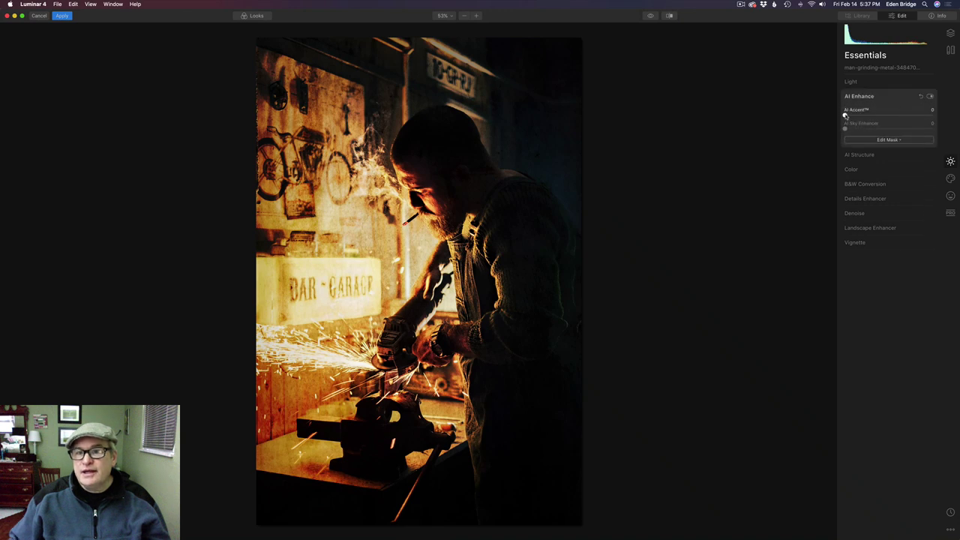
pyautogui.moveTo(846, 114); pyautogui.dragTo(902, 116)
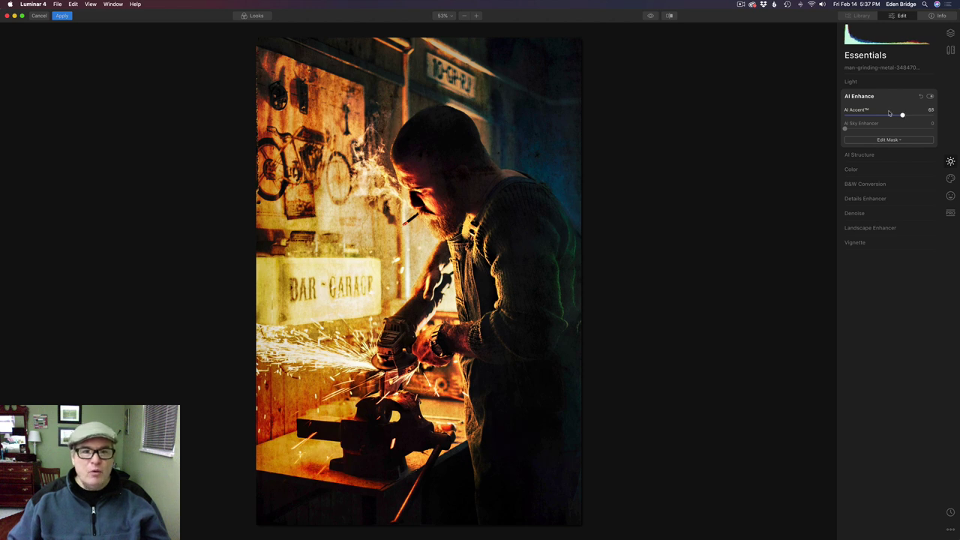
pyautogui.click(60, 15)
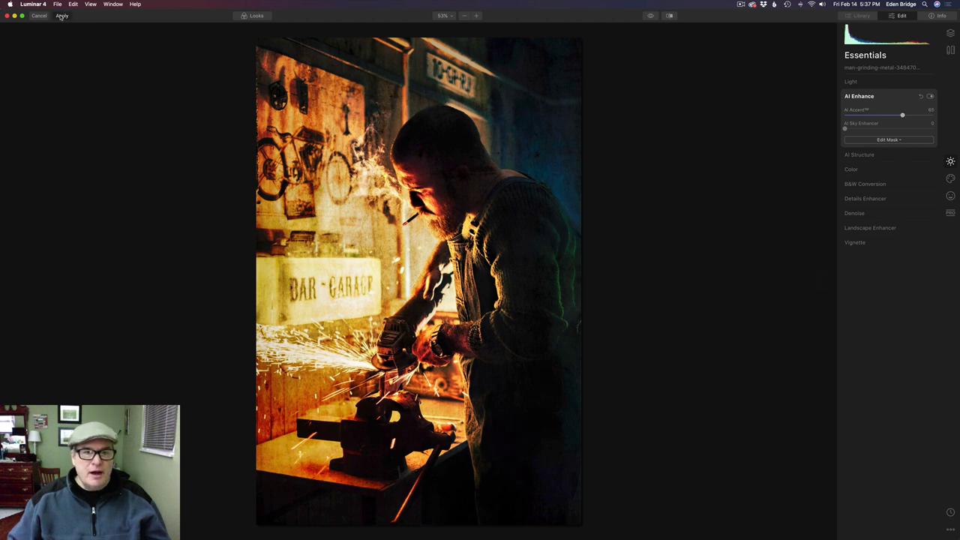
pyautogui.click(62, 15)
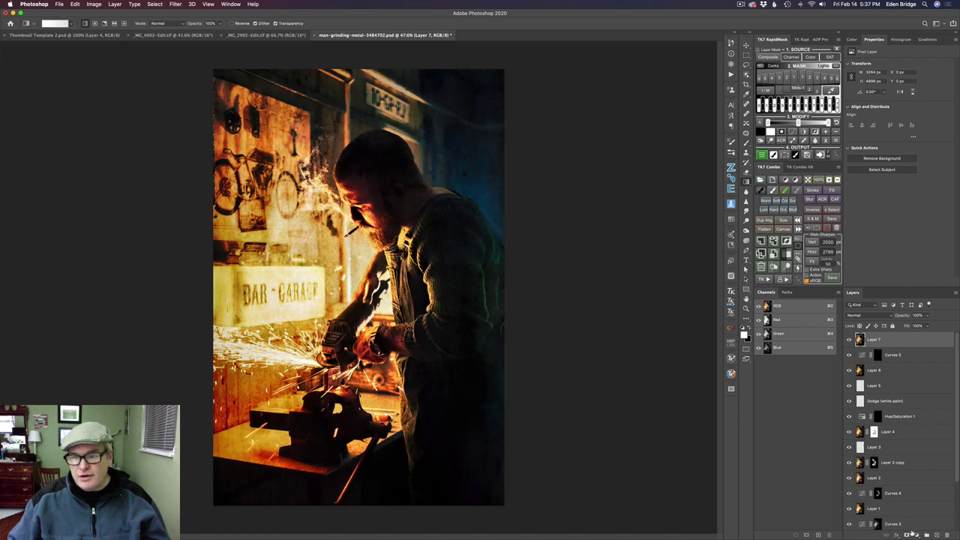
# Step: Add a layer mask to the Luminar layer and fade out the photo's upper-right corner and right edge with black gradients
pyautogui.click(910, 534)
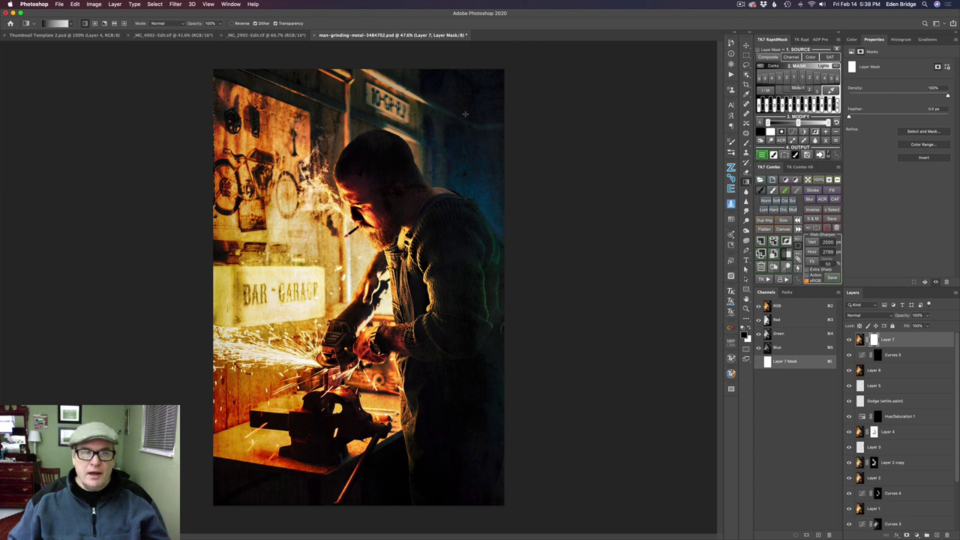
pyautogui.moveTo(457, 130); pyautogui.dragTo(386, 192)
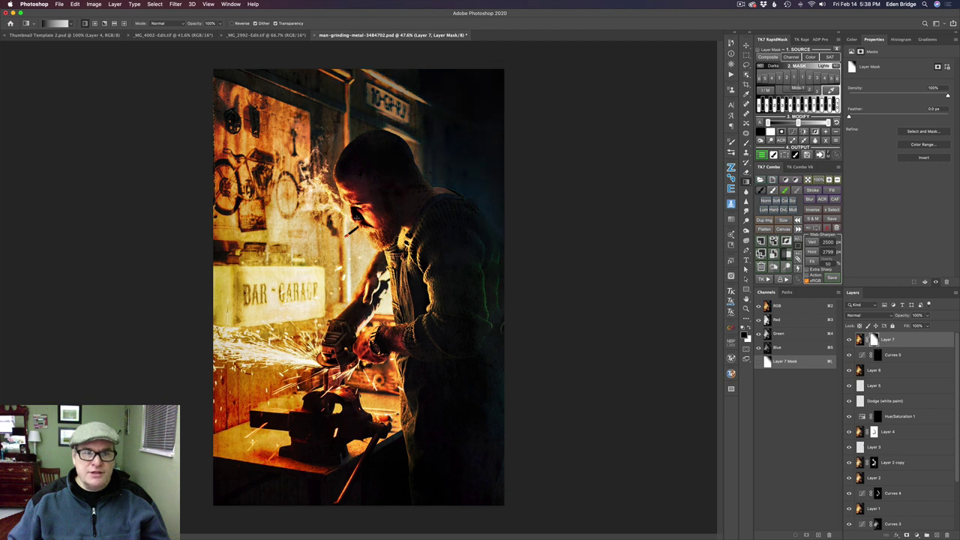
pyautogui.moveTo(528, 303); pyautogui.dragTo(451, 302)
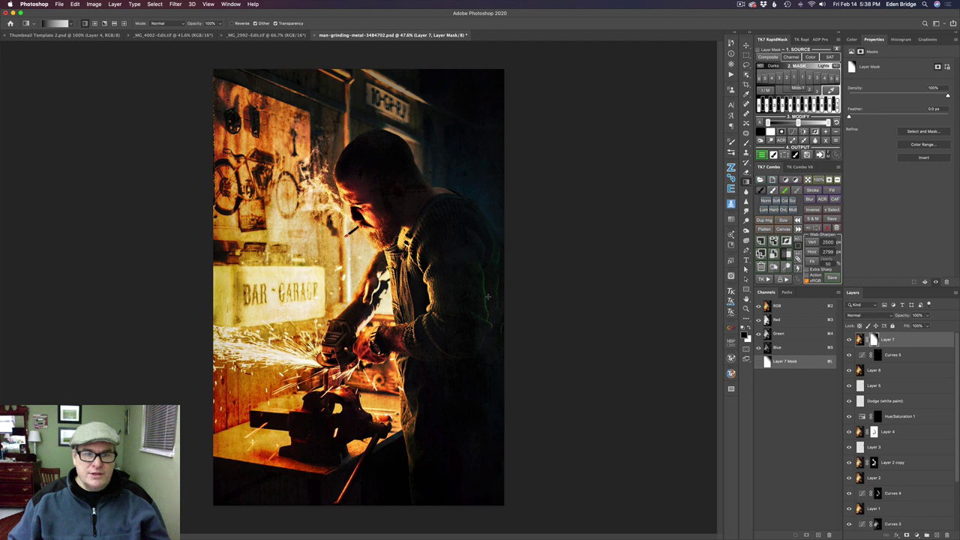
pyautogui.moveTo(512, 293); pyautogui.dragTo(406, 297)
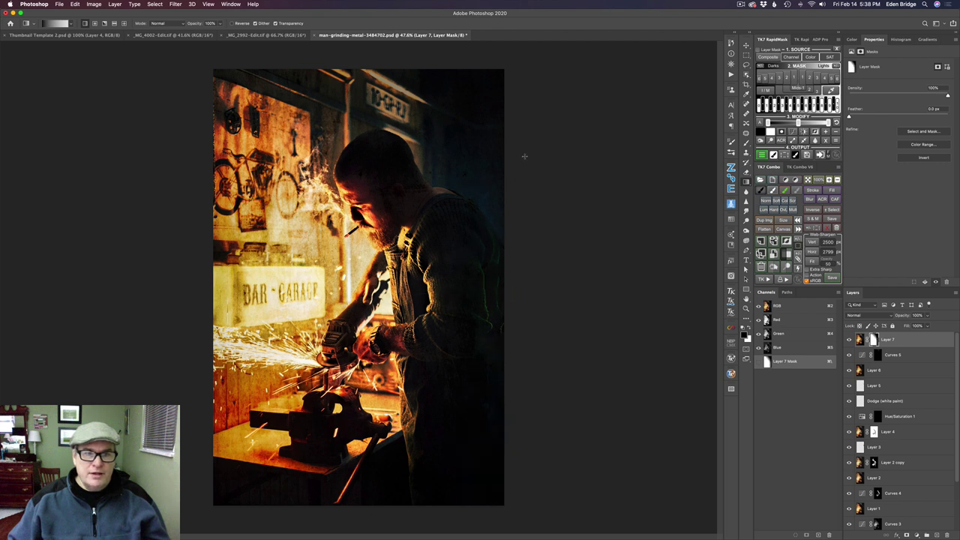
pyautogui.moveTo(526, 155); pyautogui.dragTo(439, 249)
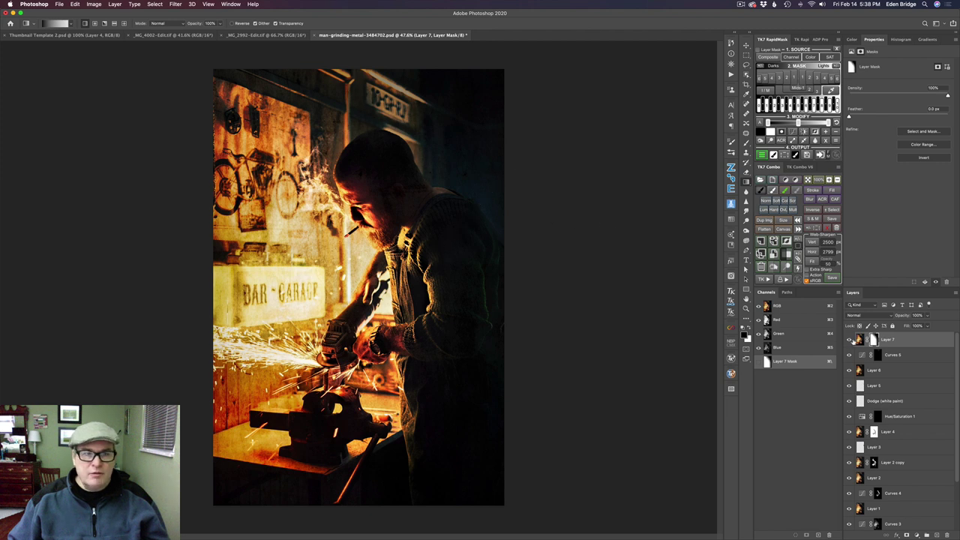
# Step: Reduce the masked Luminar layer's opacity to 53% and compare the layer on and off
pyautogui.click(849, 340)
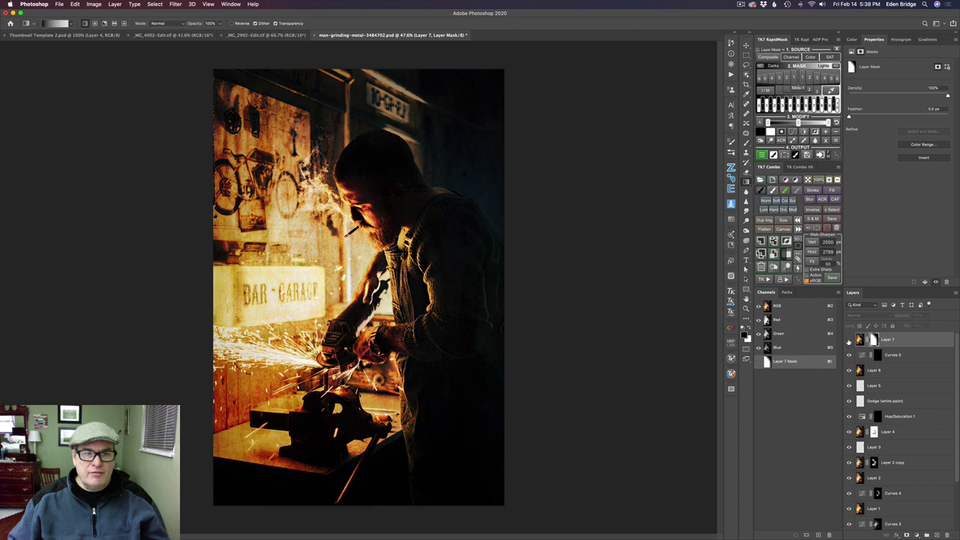
pyautogui.click(849, 340)
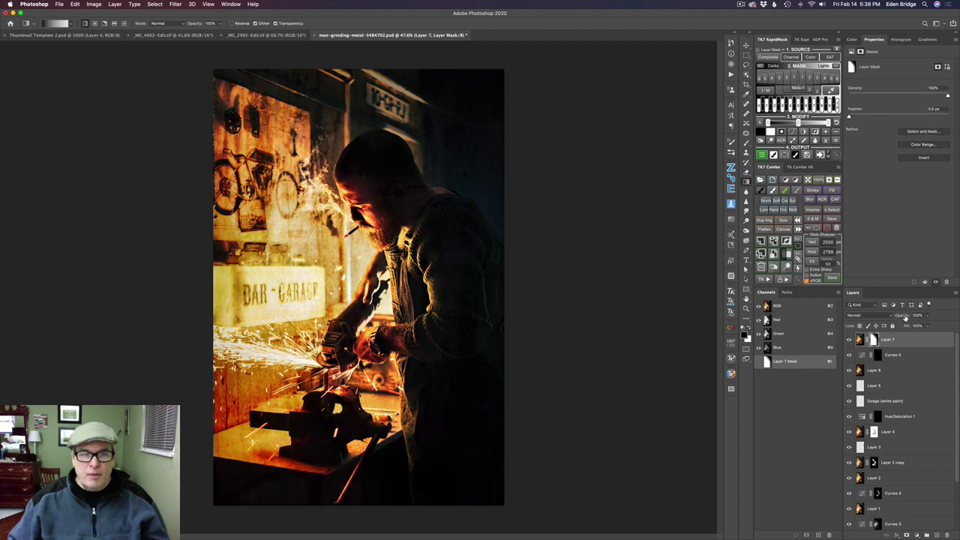
pyautogui.moveTo(900, 316); pyautogui.dragTo(841, 316)
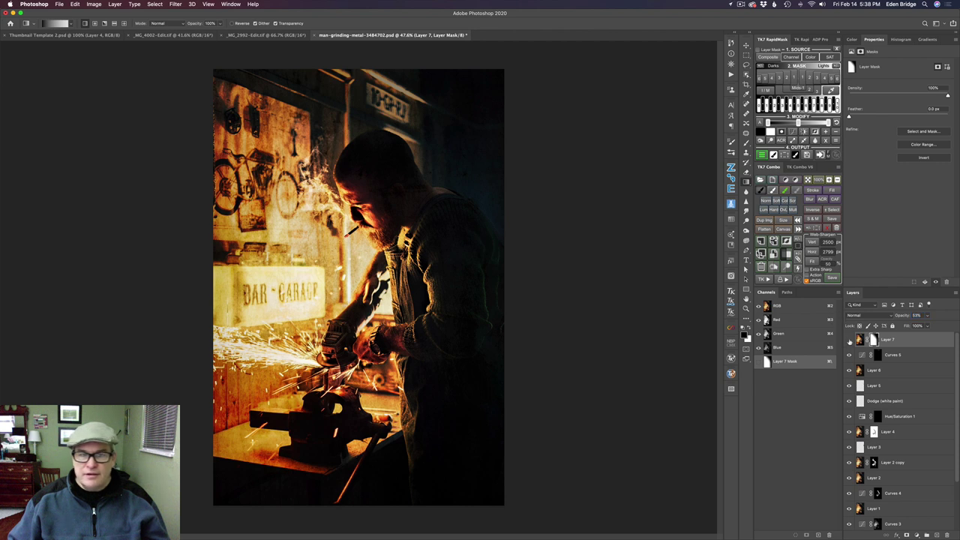
pyautogui.click(850, 340)
pyautogui.click(849, 340)
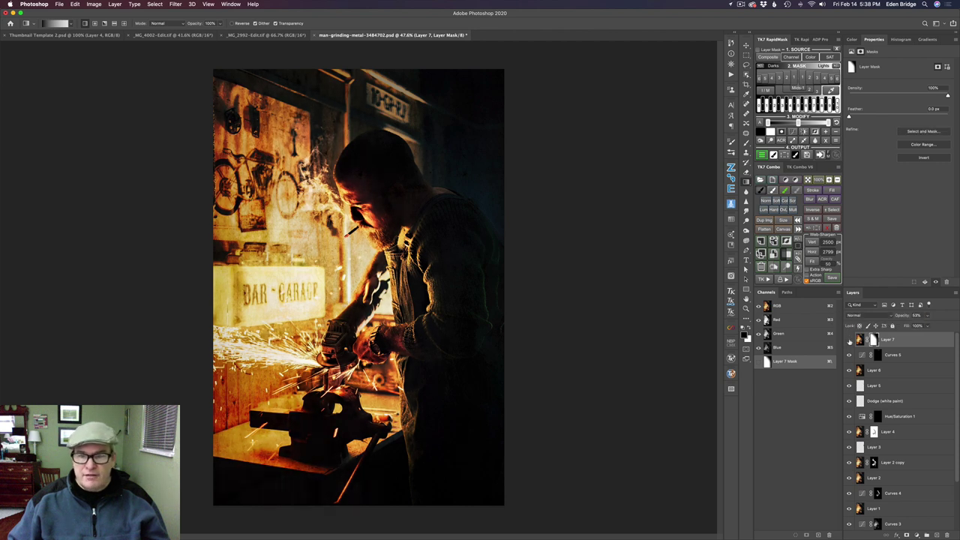
pyautogui.click(850, 341)
pyautogui.click(849, 341)
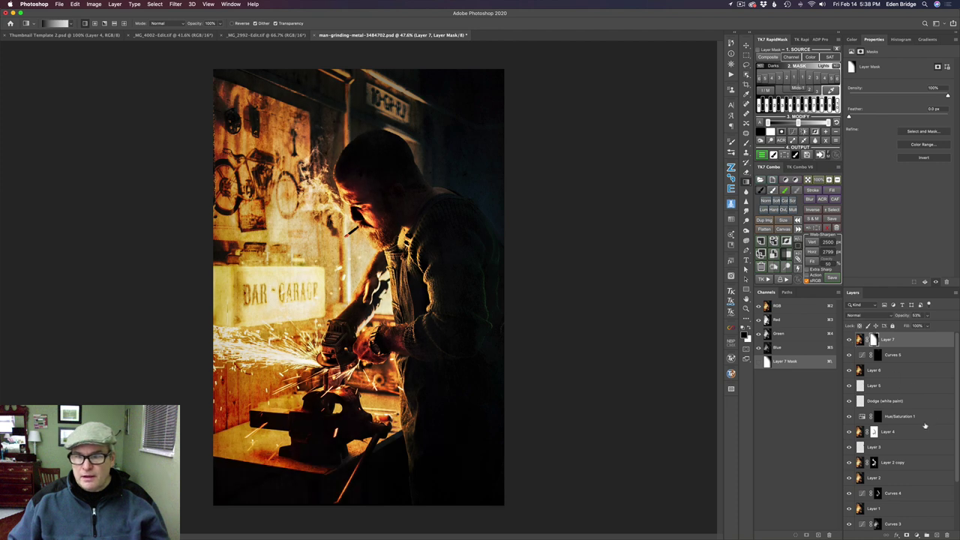
# Step: Compare the original Background layer on its own with the complete edited layer stack
pyautogui.scroll(-3, 910, 430)
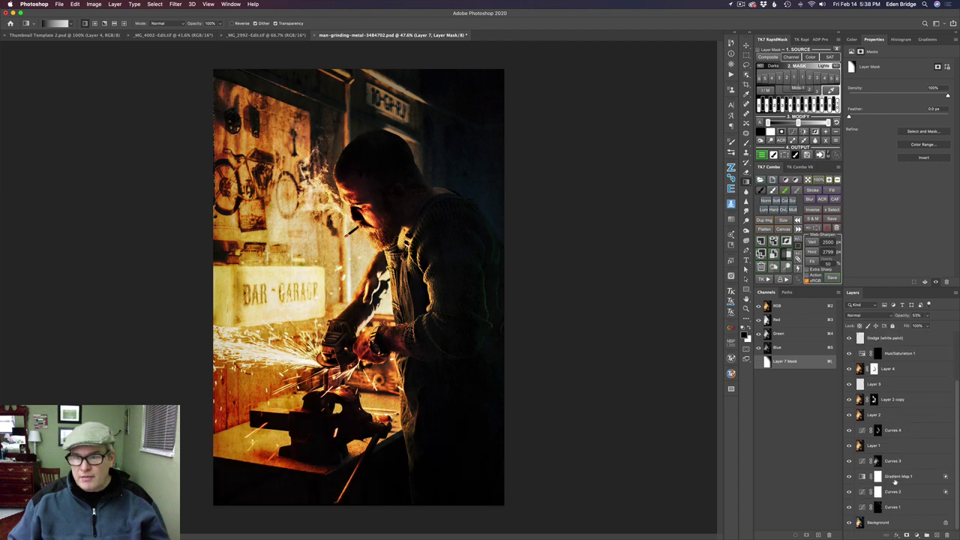
pyautogui.keyDown('alt'); pyautogui.click(850, 524); pyautogui.keyUp('alt')
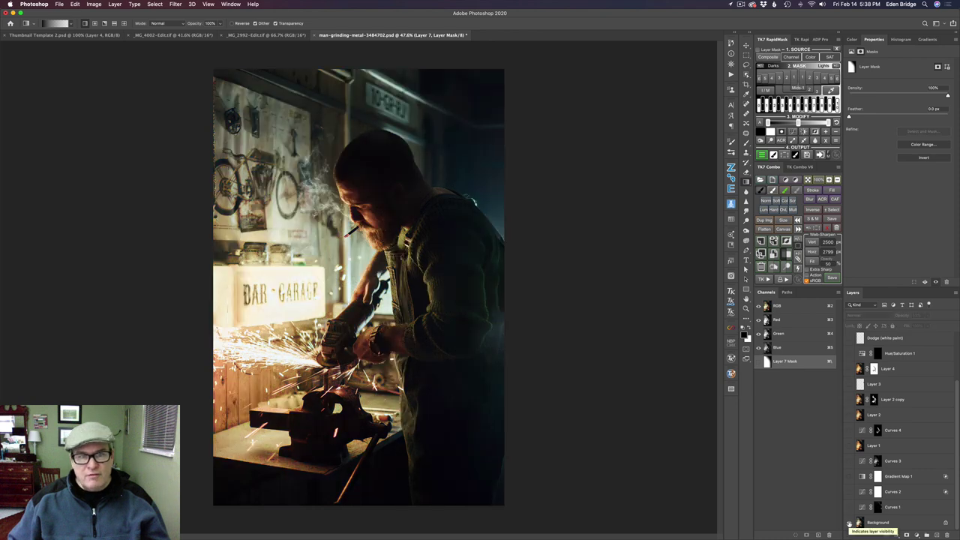
pyautogui.keyDown('alt'); pyautogui.click(850, 524); pyautogui.keyUp('alt')
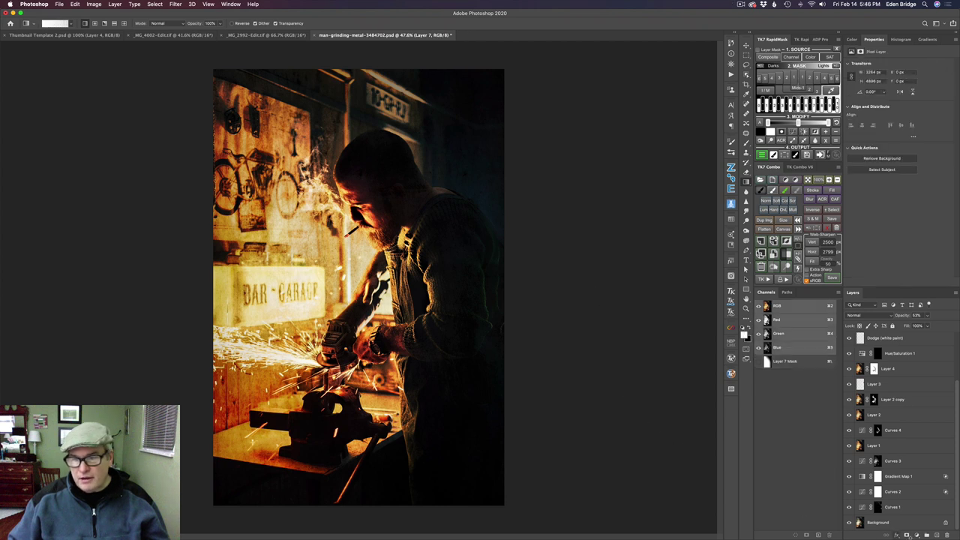
# Step: Add a Hue/Saturation adjustment layer above the stack, lower the master saturation to about -8, and compare it on and off
pyautogui.click(921, 535)
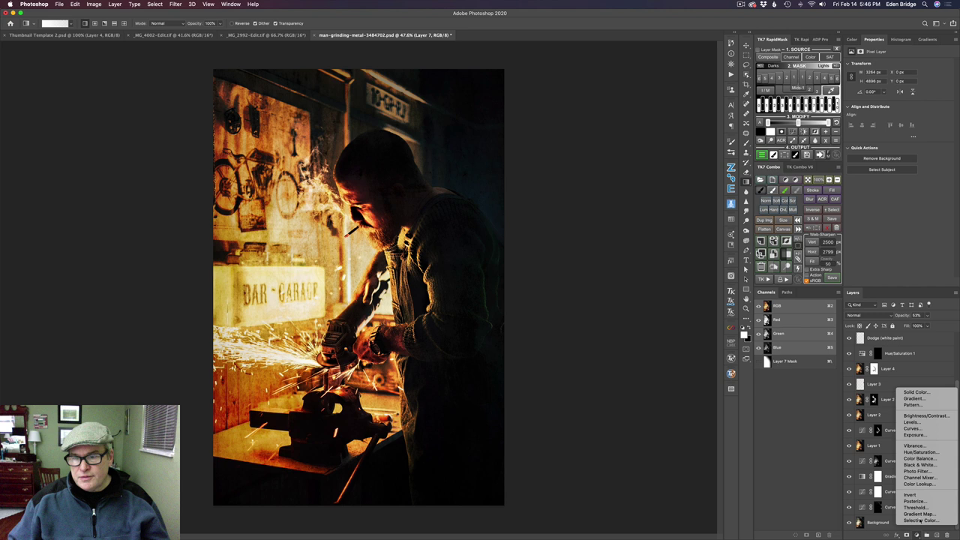
pyautogui.click(920, 454)
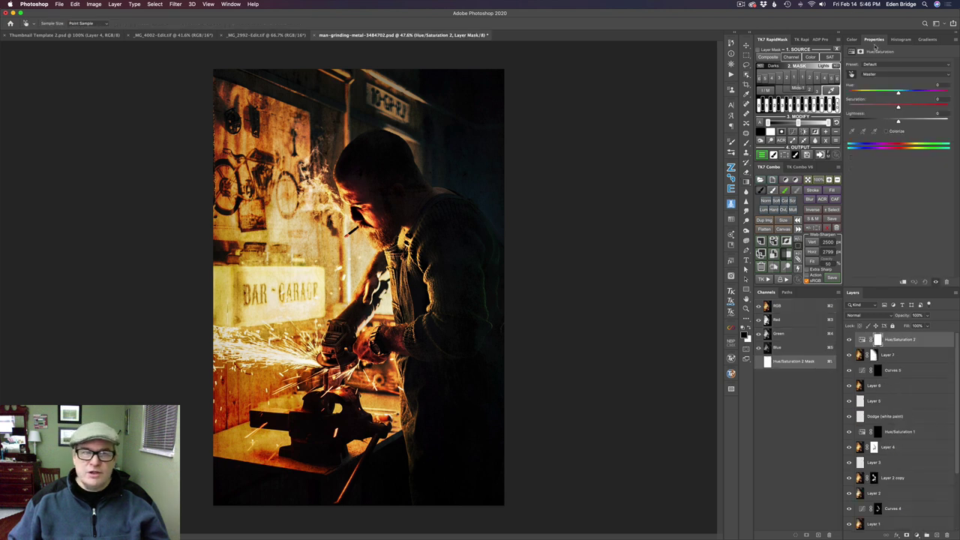
pyautogui.moveTo(899, 109); pyautogui.dragTo(897, 108)
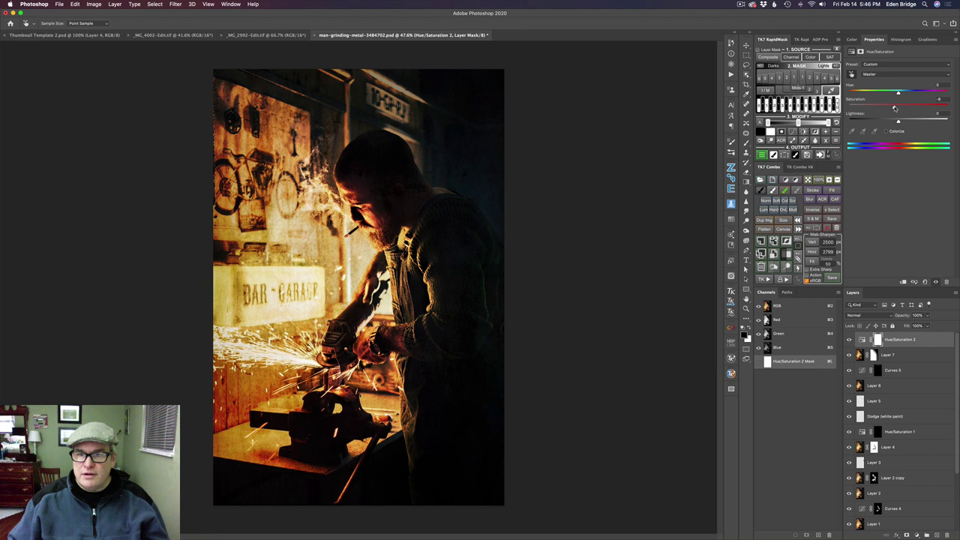
pyautogui.click(850, 340)
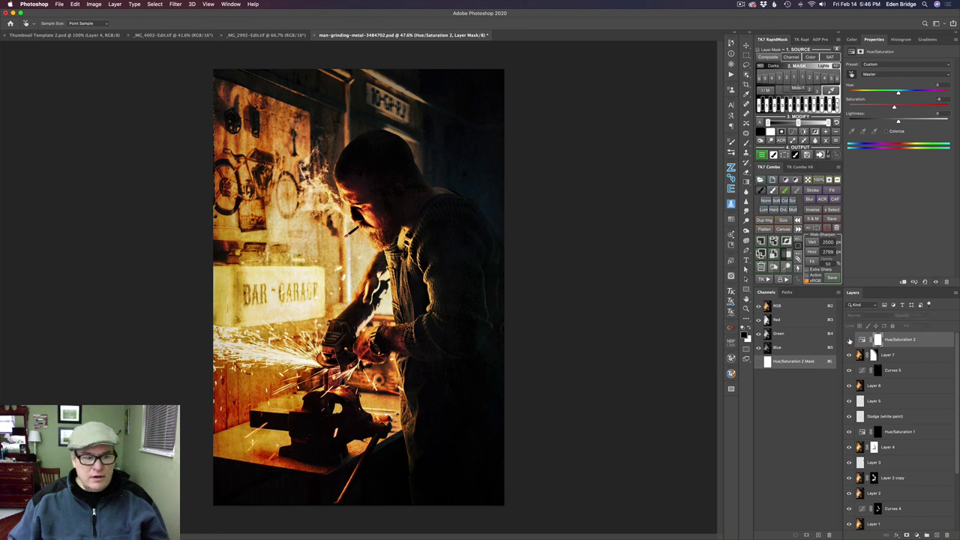
pyautogui.click(850, 341)
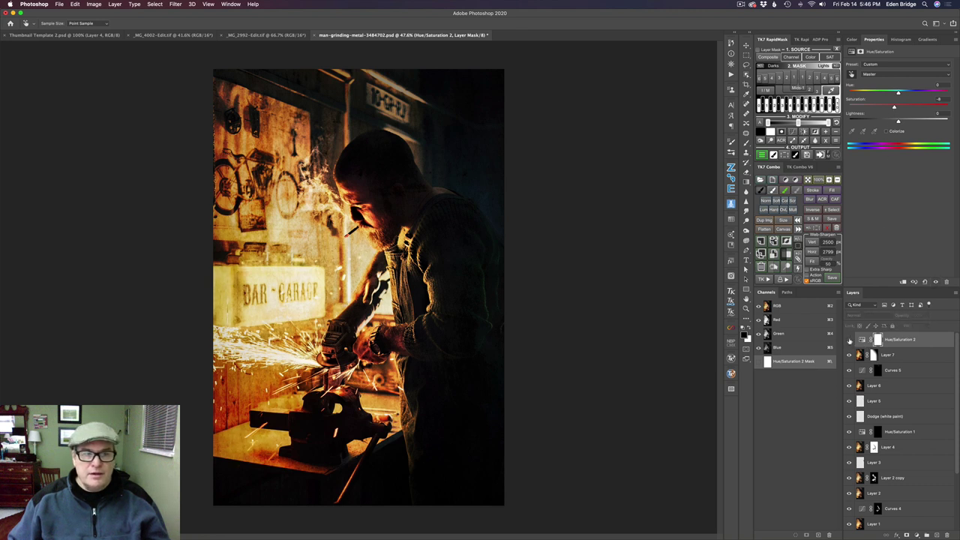